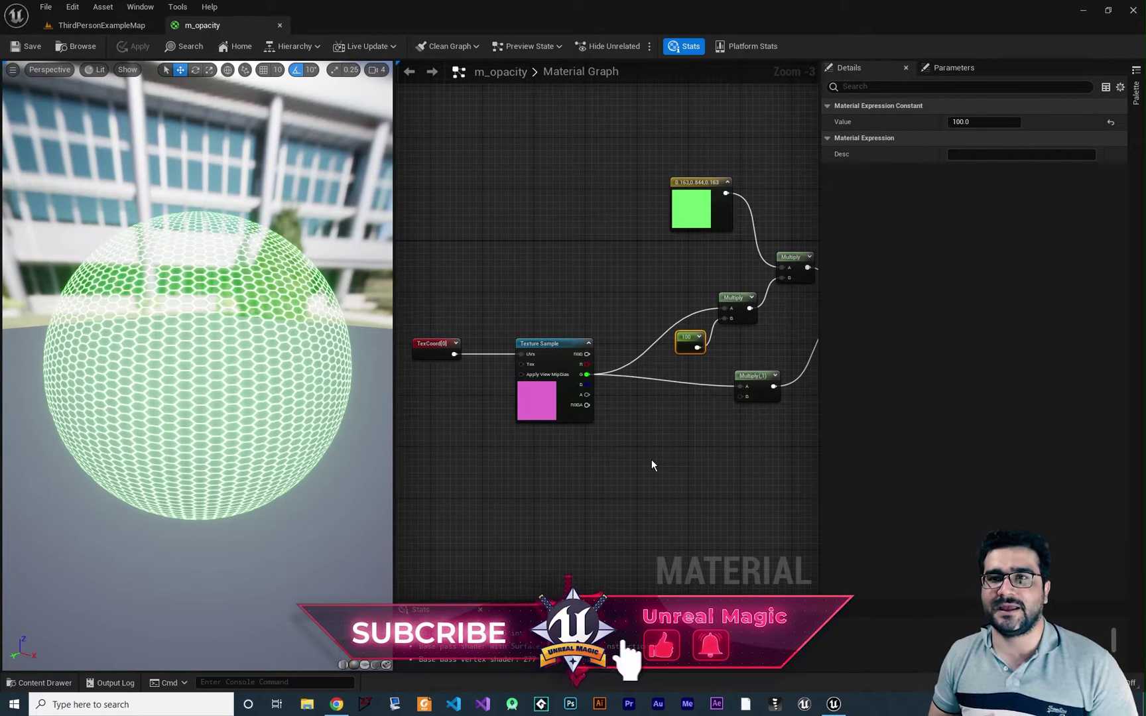
- Inspect the m_opacity output node's settings and connections, and preview the material on a plane and on the sphere
{"action": "key", "text": "Home"}
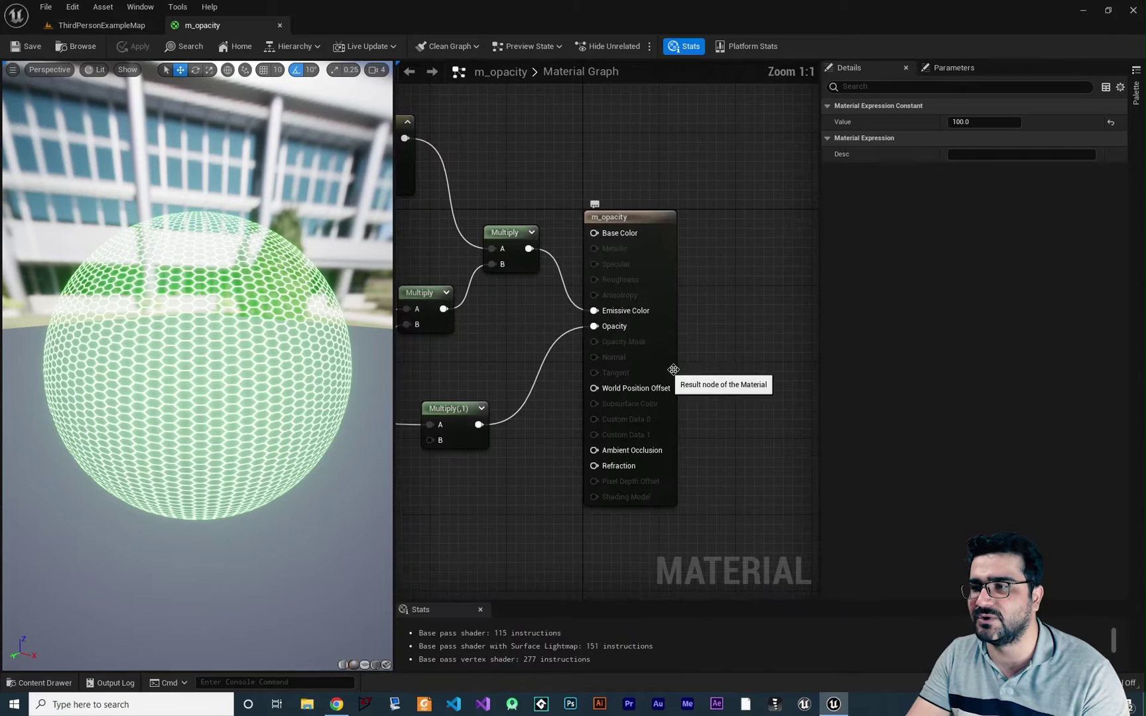
{"action": "left_click", "coordinate": [633, 219]}
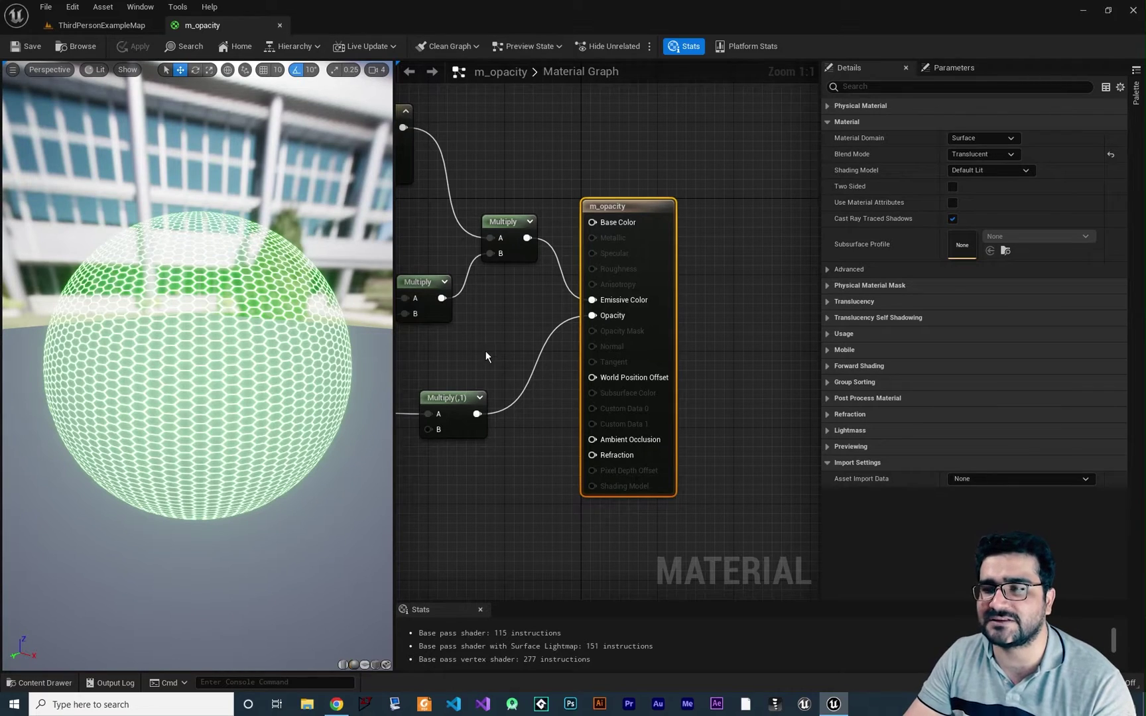
{"action": "right_click_drag", "start_coordinate": [486, 356], "coordinate": [552, 359]}
{"action": "right_click_drag", "start_coordinate": [622, 327], "coordinate": [701, 346]}
{"action": "left_click_drag", "start_coordinate": [196, 349], "coordinate": [249, 356]}
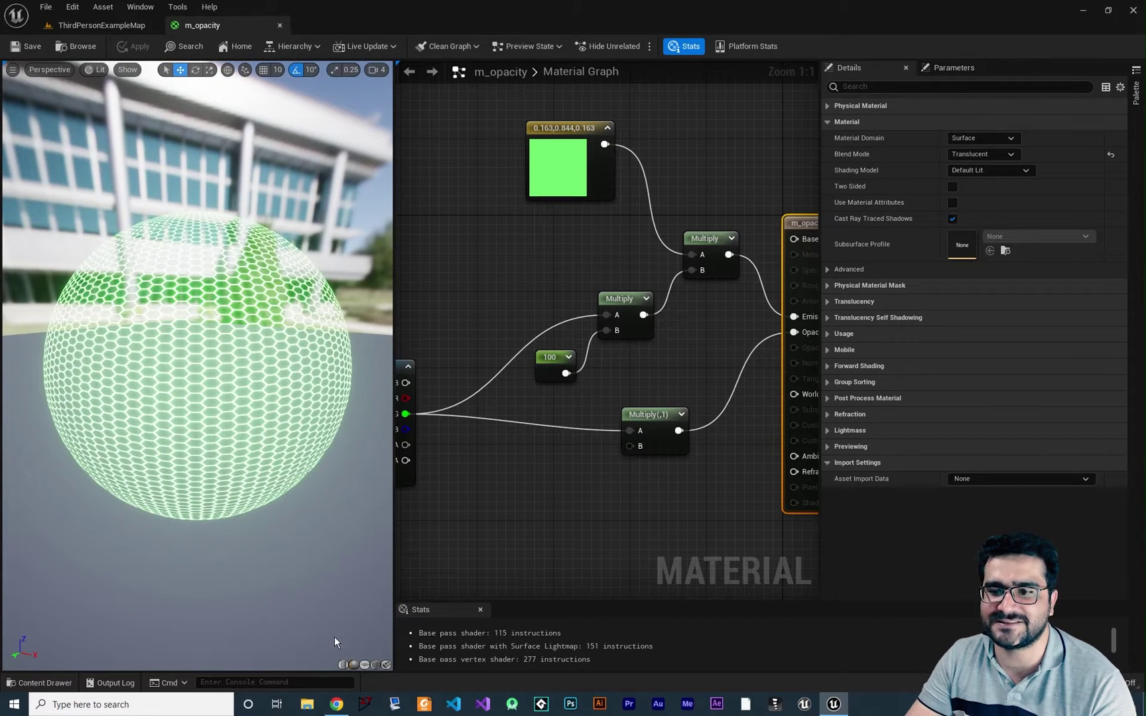
{"action": "left_click", "coordinate": [365, 664]}
{"action": "mouse_move", "coordinate": [358, 656]}
{"action": "left_mouse_down"}
{"action": "mouse_move", "coordinate": [331, 653]}
{"action": "mouse_move", "coordinate": [357, 654]}
{"action": "left_mouse_up"}
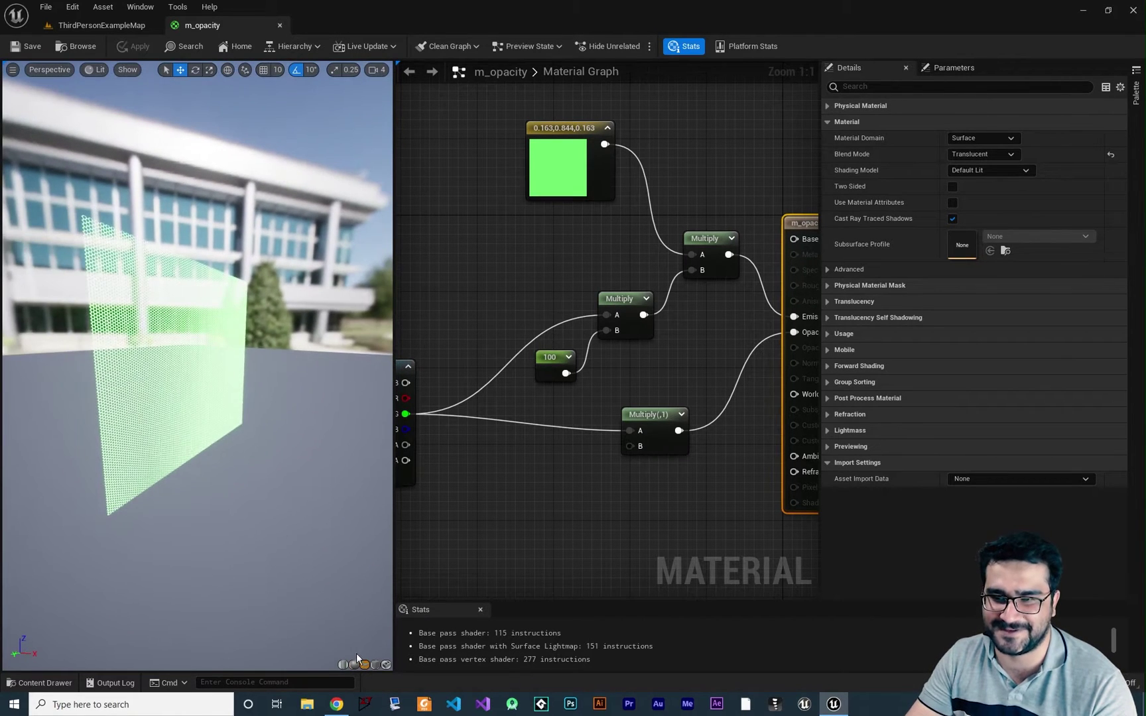
{"action": "left_click", "coordinate": [355, 663]}
- Set the constant feeding the emissive Multiply chain to 1 and check the effect on the preview sphere
{"action": "left_click", "coordinate": [557, 365]}
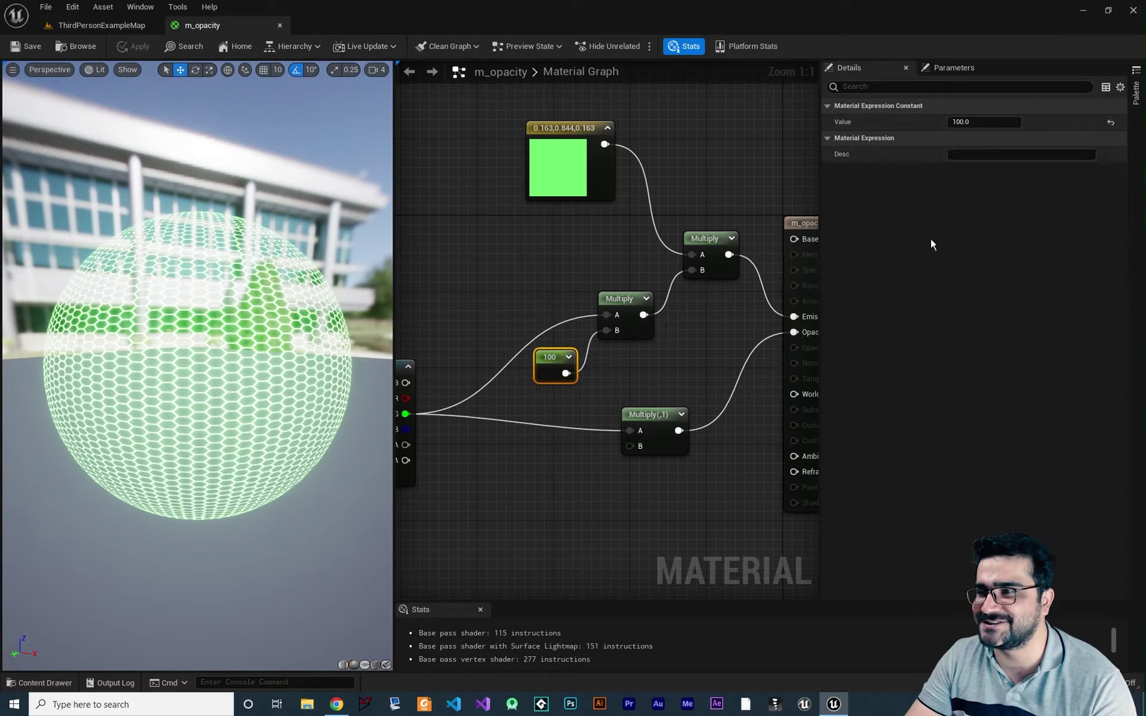
{"action": "key", "text": "Return"}
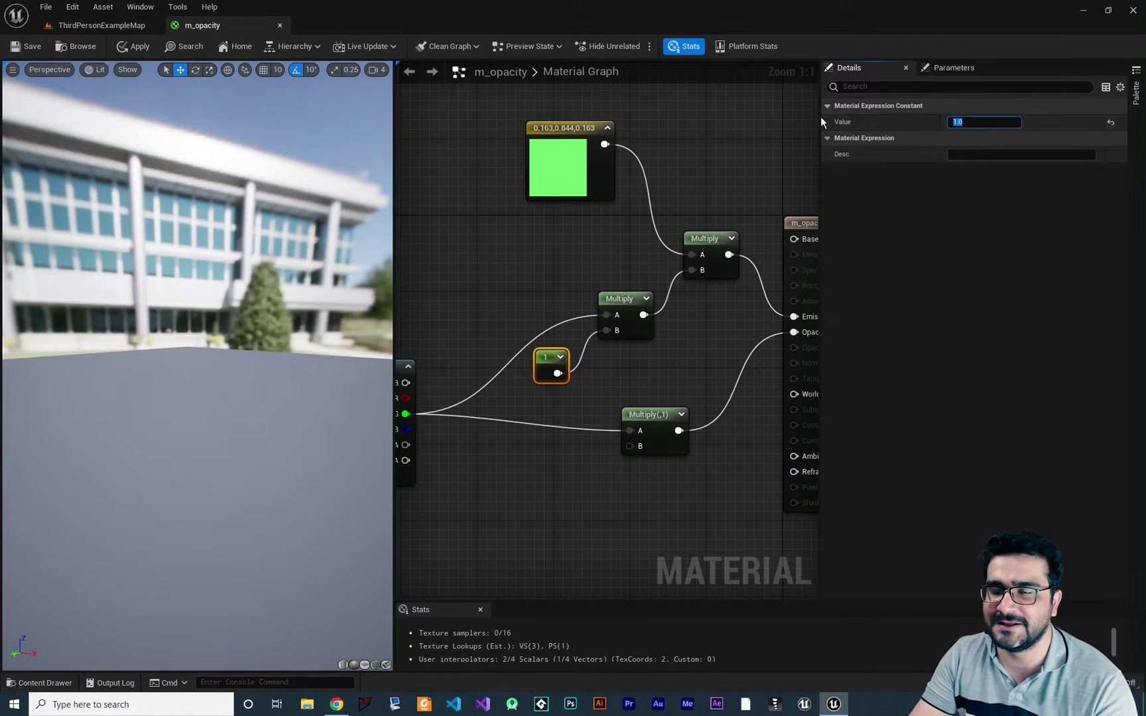
{"action": "left_click_drag", "start_coordinate": [180, 383], "coordinate": [254, 386]}
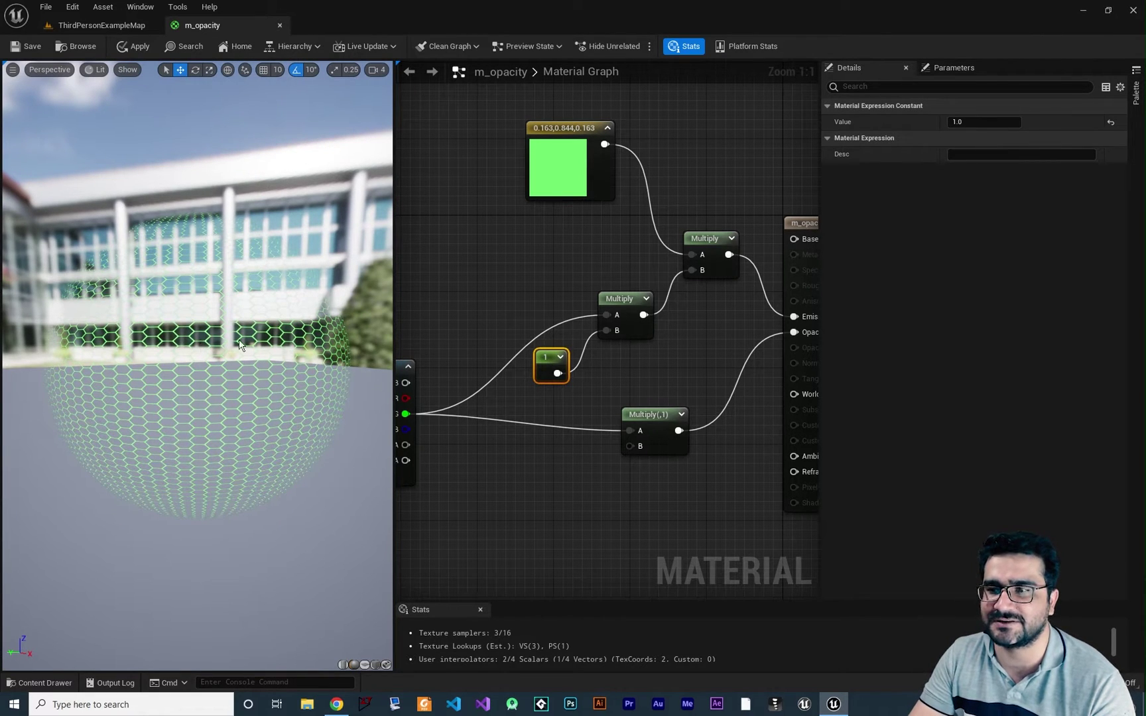
- Set the emissive constant's value back to 100 and check the glow on the preview sphere
{"action": "left_click", "coordinate": [981, 122]}
{"action": "type", "text": "100"}
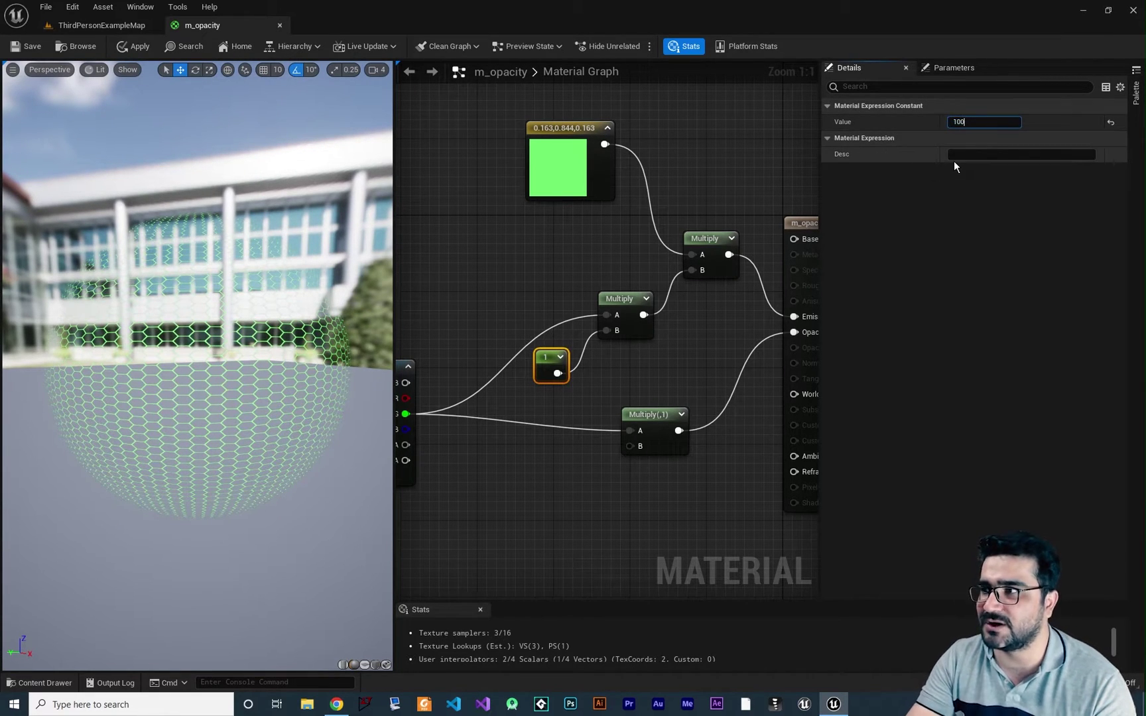
{"action": "key", "text": "Return"}
{"action": "left_click_drag", "start_coordinate": [311, 285], "coordinate": [260, 333]}
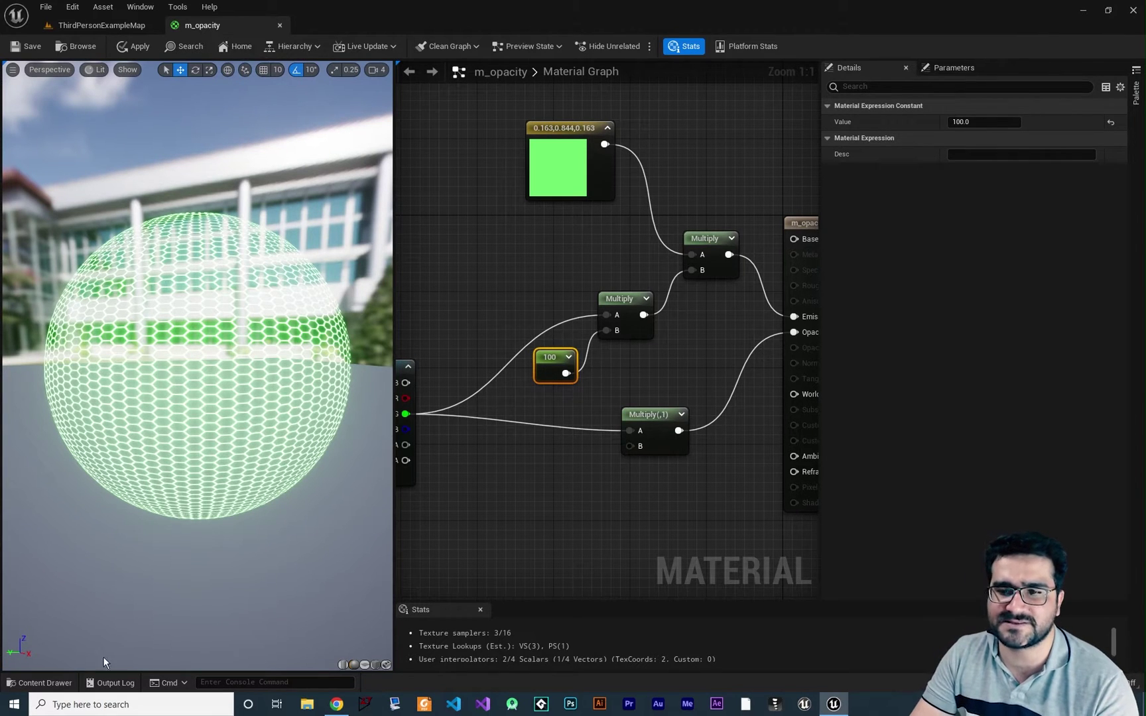
- Create a material instance from m_opacity in the materials folder, keeping its default name
{"action": "left_click", "coordinate": [61, 685]}
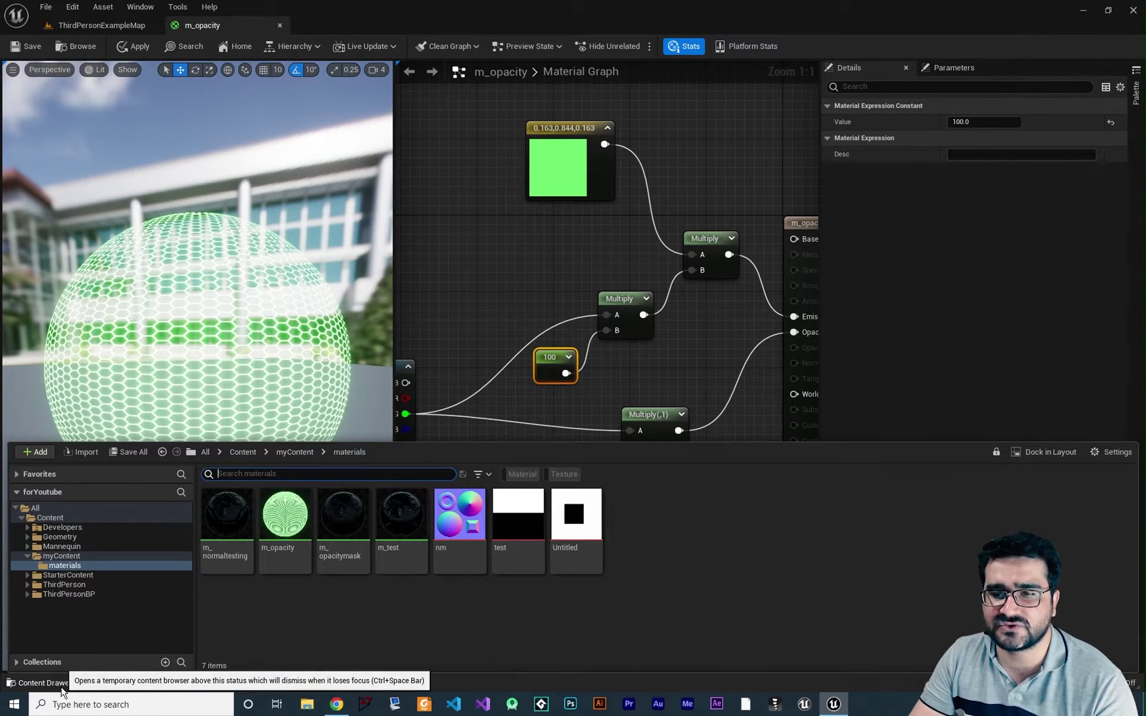
{"action": "left_click", "coordinate": [281, 564]}
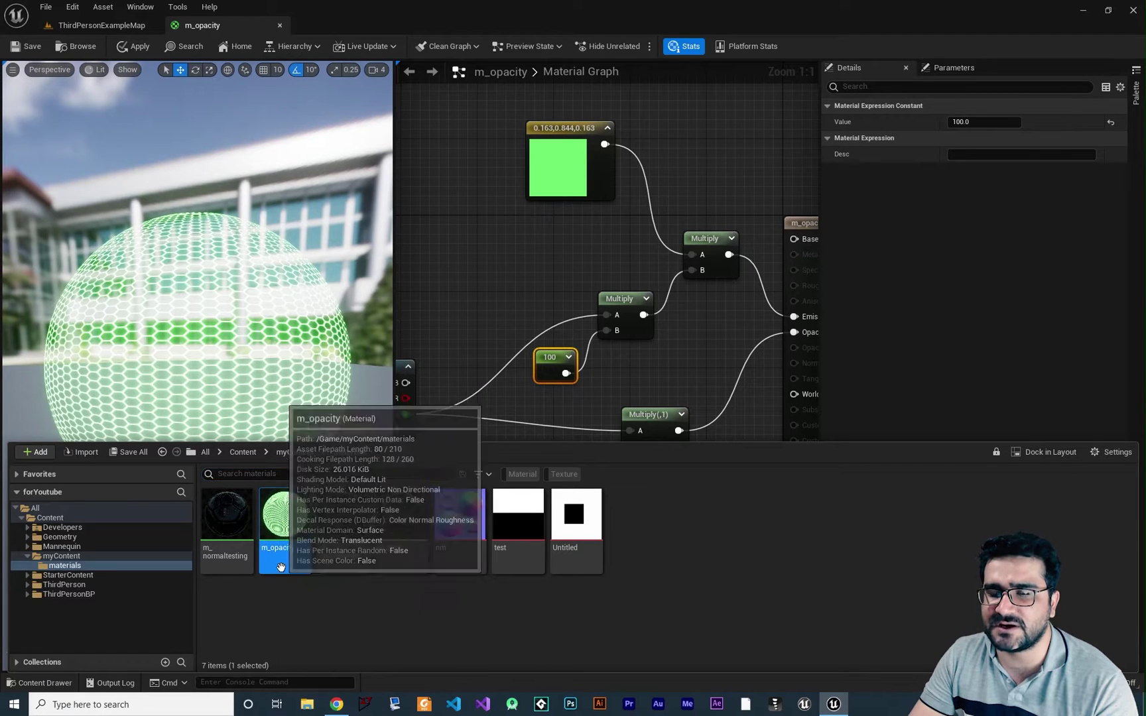
{"action": "right_click", "coordinate": [282, 560]}
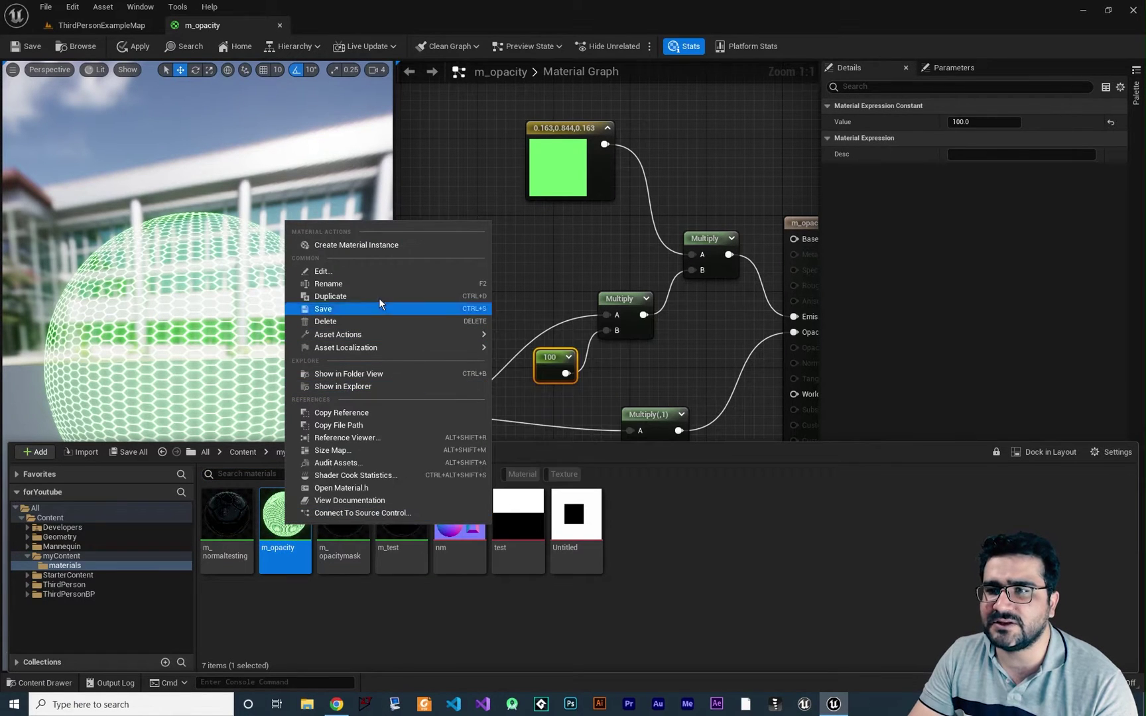
{"action": "left_click", "coordinate": [357, 245]}
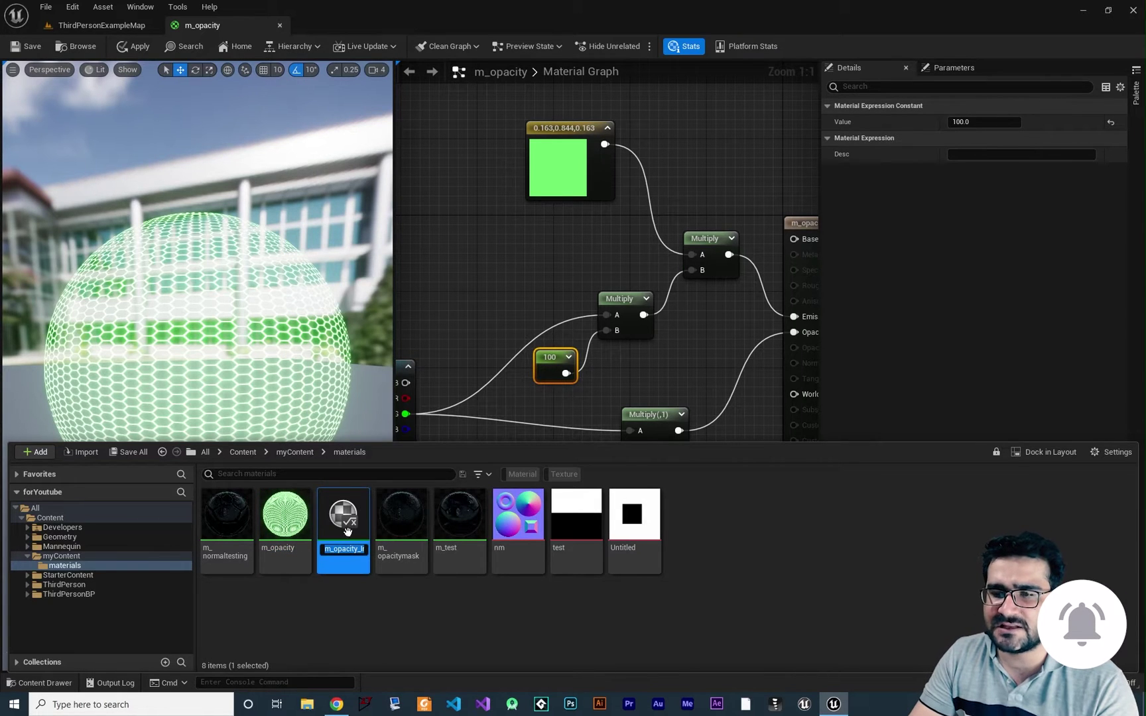
{"action": "left_click_drag", "start_coordinate": [359, 549], "coordinate": [365, 550]}
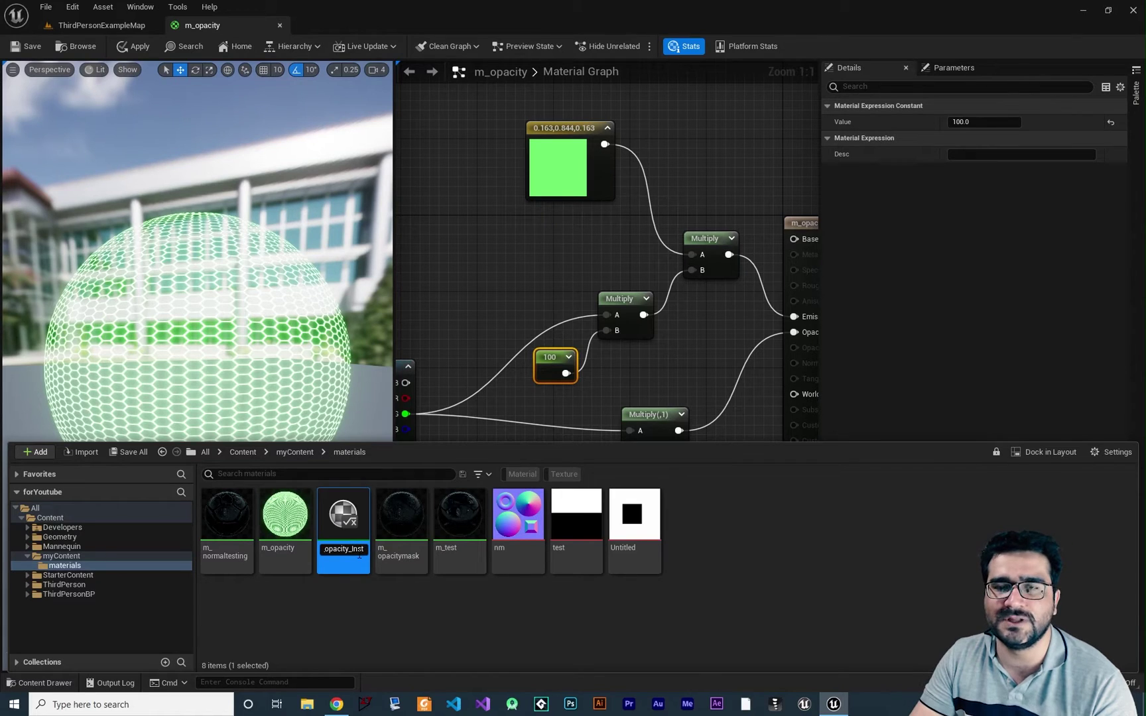
{"action": "key", "text": "Return"}
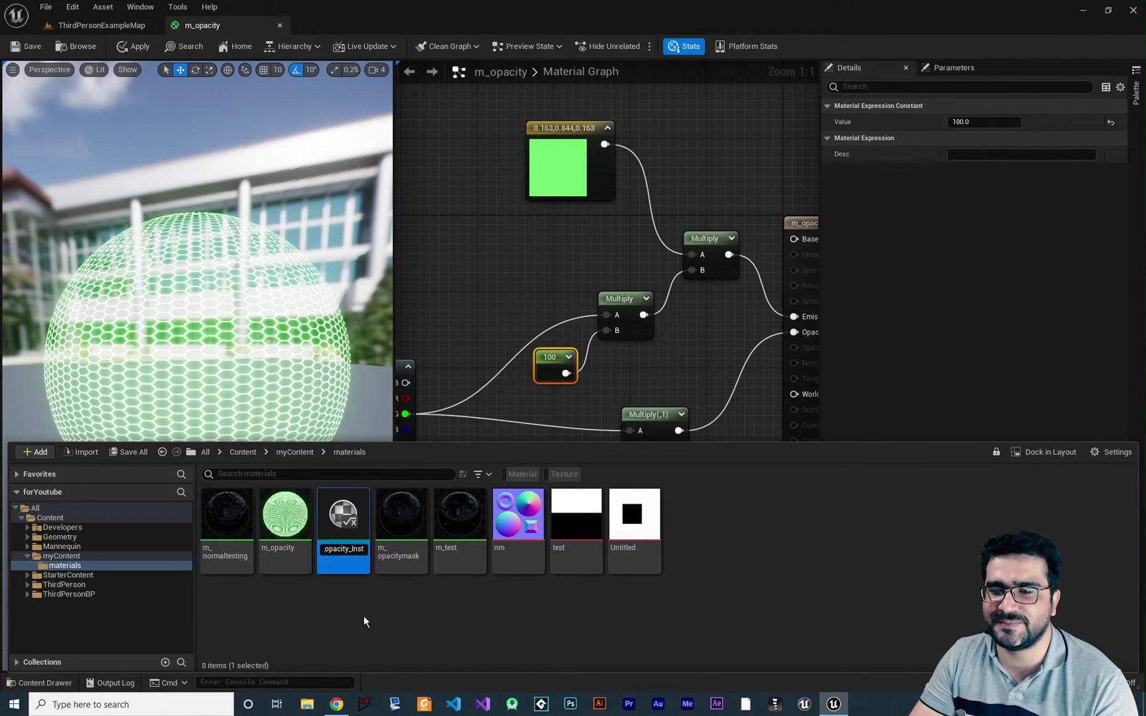
- Open the new material instance and examine its preview and General settings, including the parent material
{"action": "double_click", "coordinate": [349, 529]}
{"action": "left_click_drag", "start_coordinate": [286, 118], "coordinate": [335, 30]}
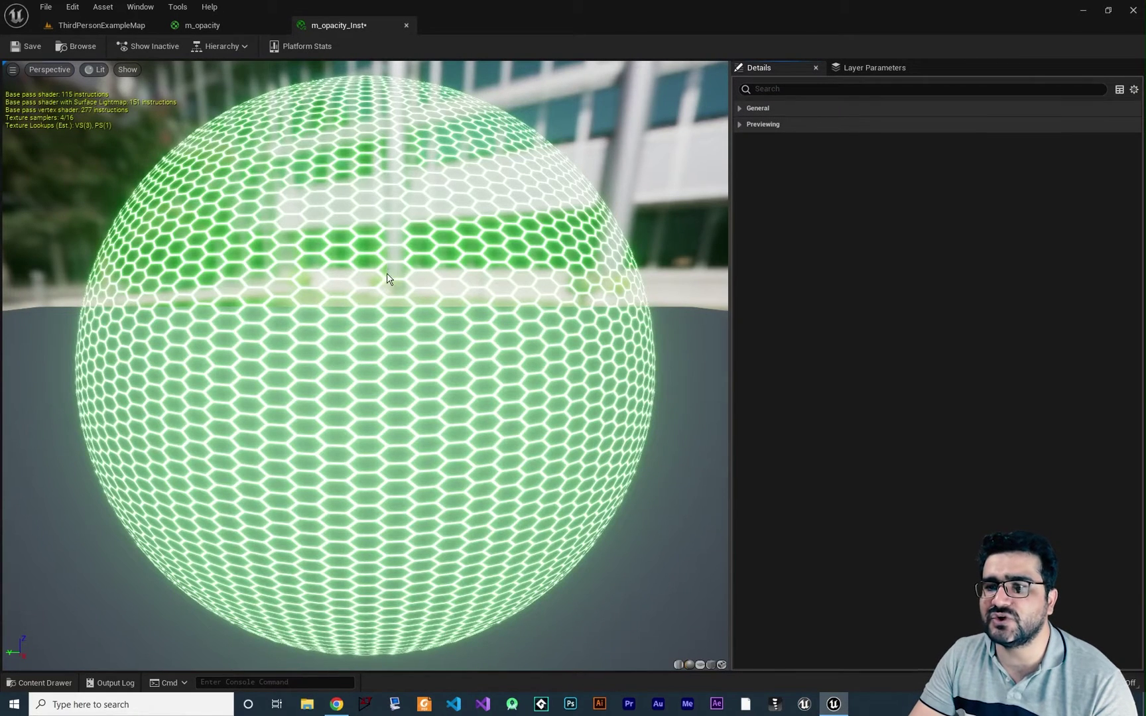
{"action": "scroll", "coordinate": [389, 278], "scroll_direction": "down", "scroll_amount": 5}
{"action": "mouse_move", "coordinate": [366, 329]}
{"action": "left_mouse_down"}
{"action": "mouse_move", "coordinate": [350, 328]}
{"action": "mouse_move", "coordinate": [418, 350]}
{"action": "mouse_move", "coordinate": [451, 305]}
{"action": "mouse_move", "coordinate": [374, 338]}
{"action": "mouse_move", "coordinate": [379, 347]}
{"action": "left_mouse_up"}
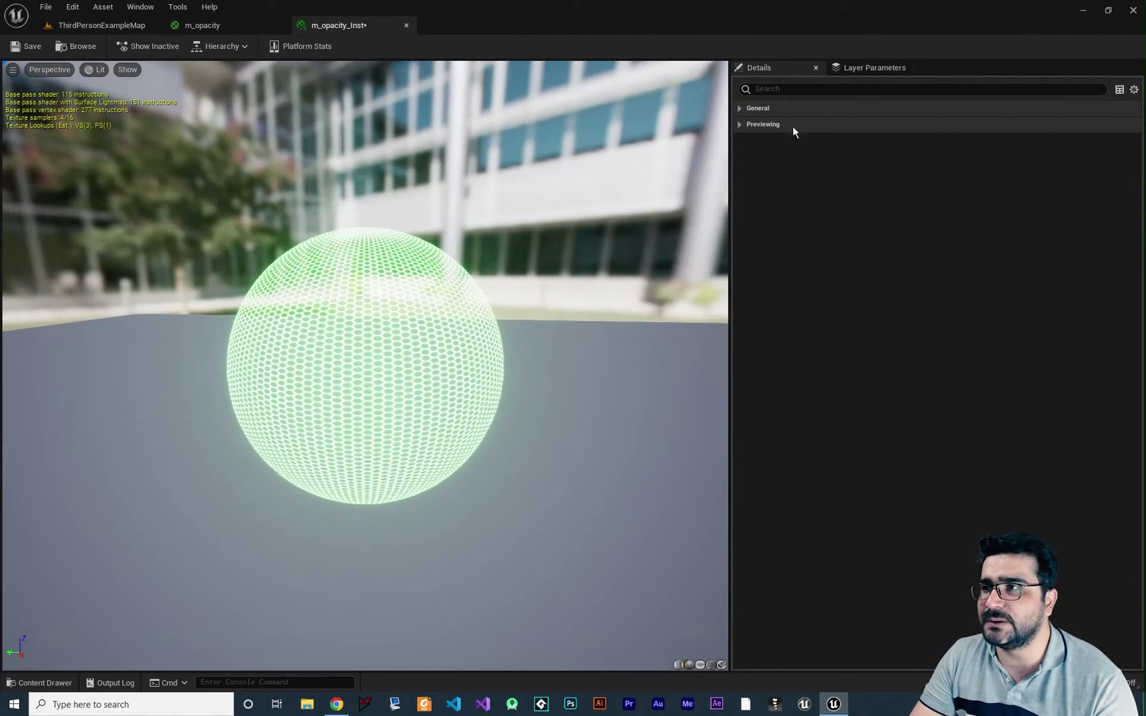
{"action": "left_click", "coordinate": [741, 108]}
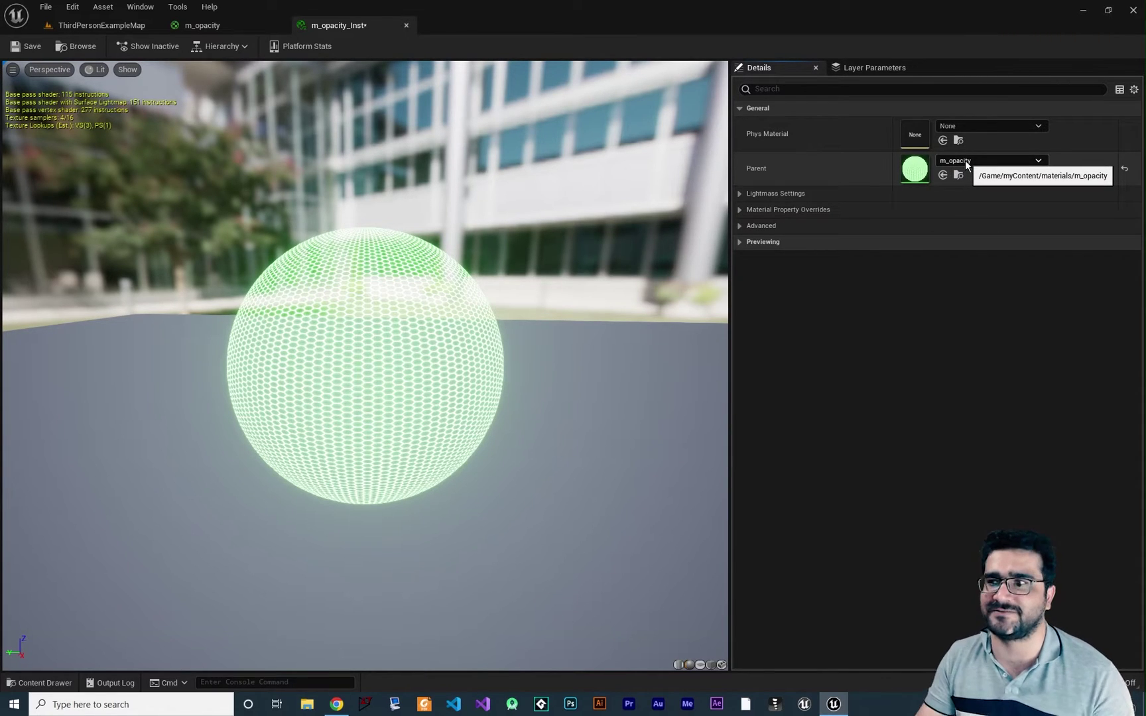
{"action": "left_click", "coordinate": [740, 107]}
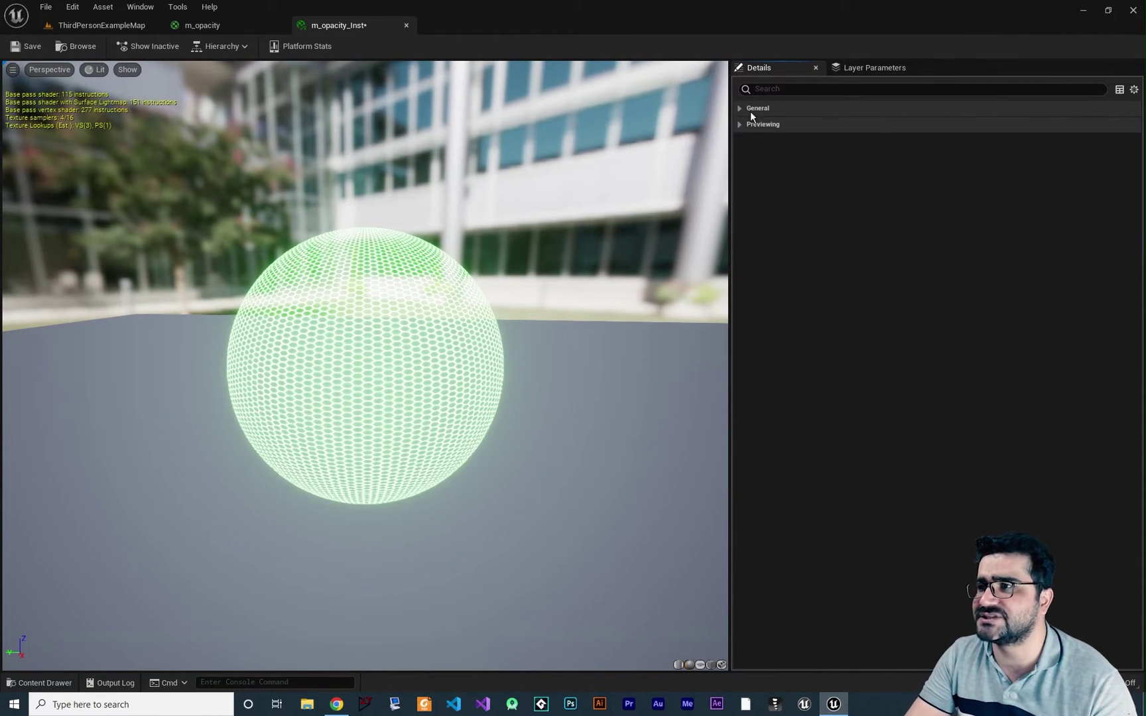
{"action": "left_click", "coordinate": [751, 110]}
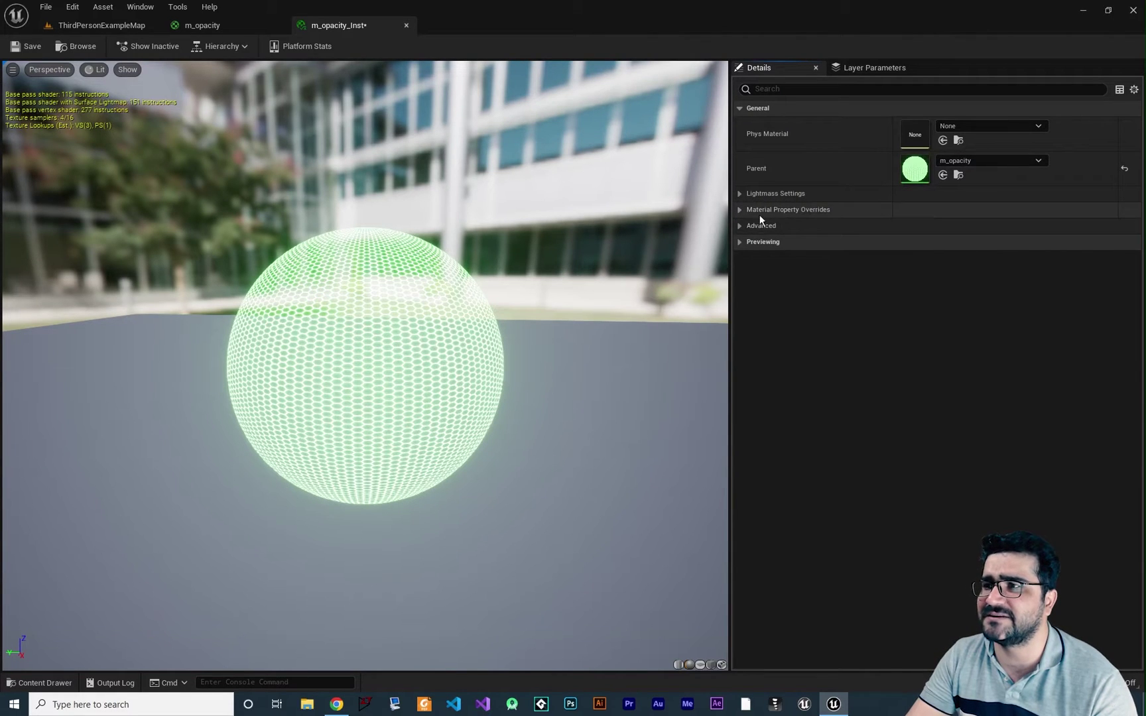
{"action": "left_click", "coordinate": [743, 107]}
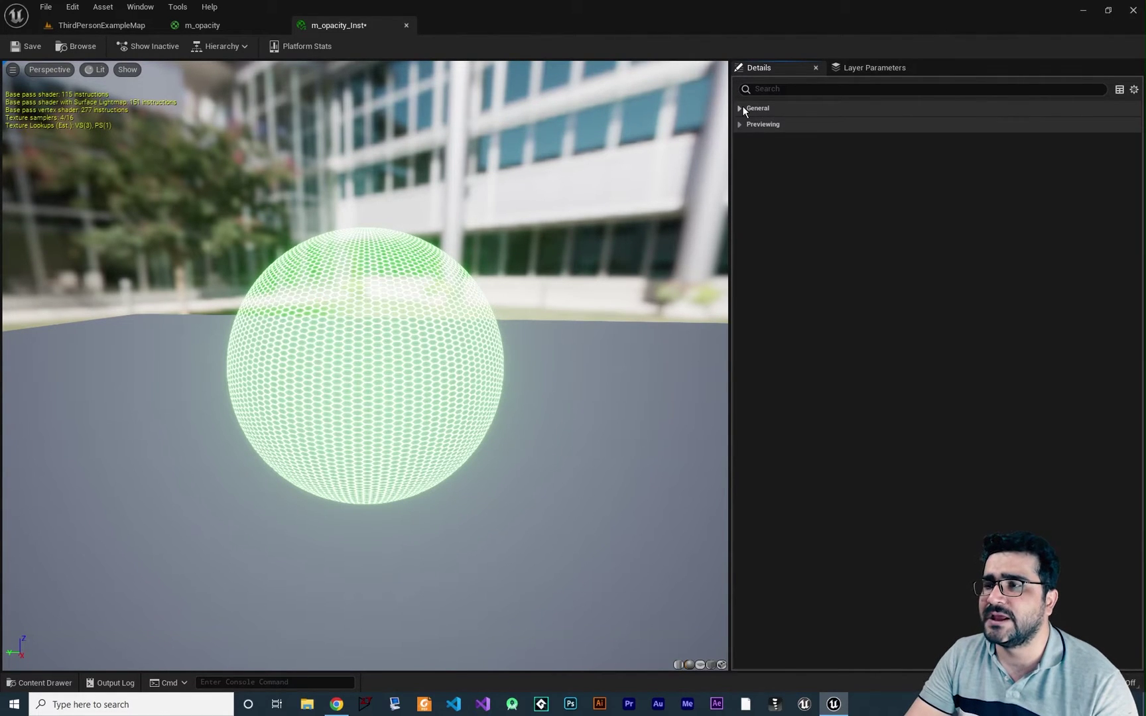
- Examine the constant, color, texture and TexCoord nodes in the m_opacity graph, and compare with the instance's available settings
{"action": "left_click", "coordinate": [221, 27]}
{"action": "scroll", "coordinate": [564, 329], "scroll_direction": "up", "scroll_amount": 3}
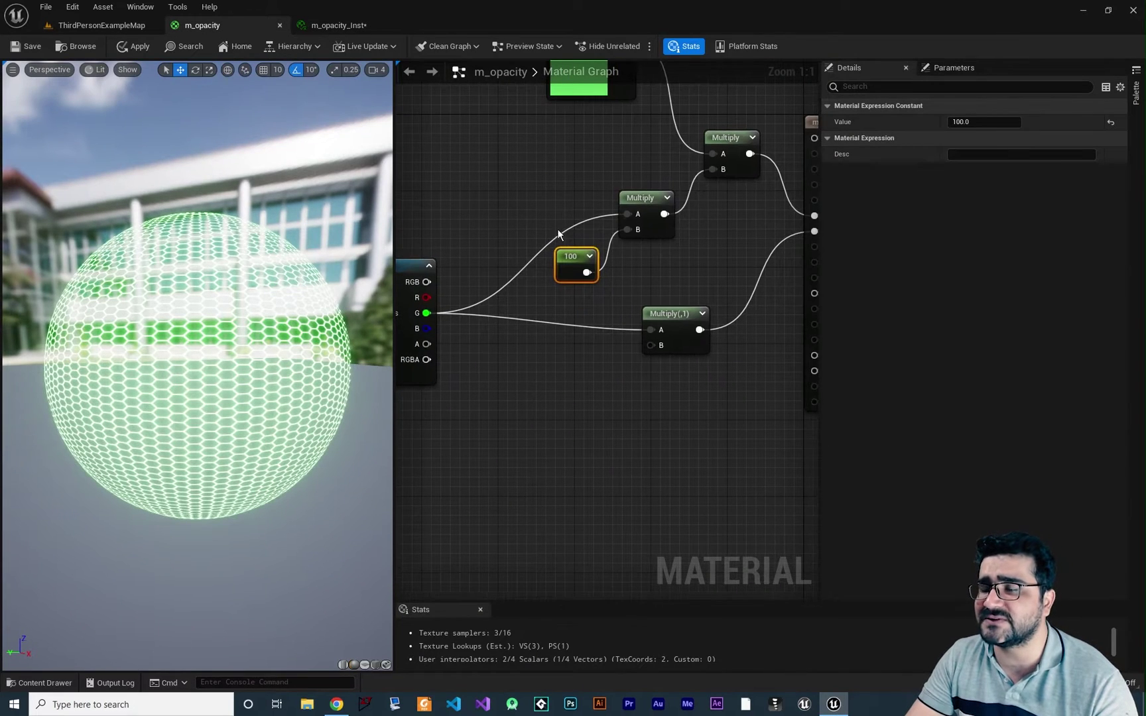
{"action": "right_click_drag", "start_coordinate": [493, 293], "coordinate": [517, 316]}
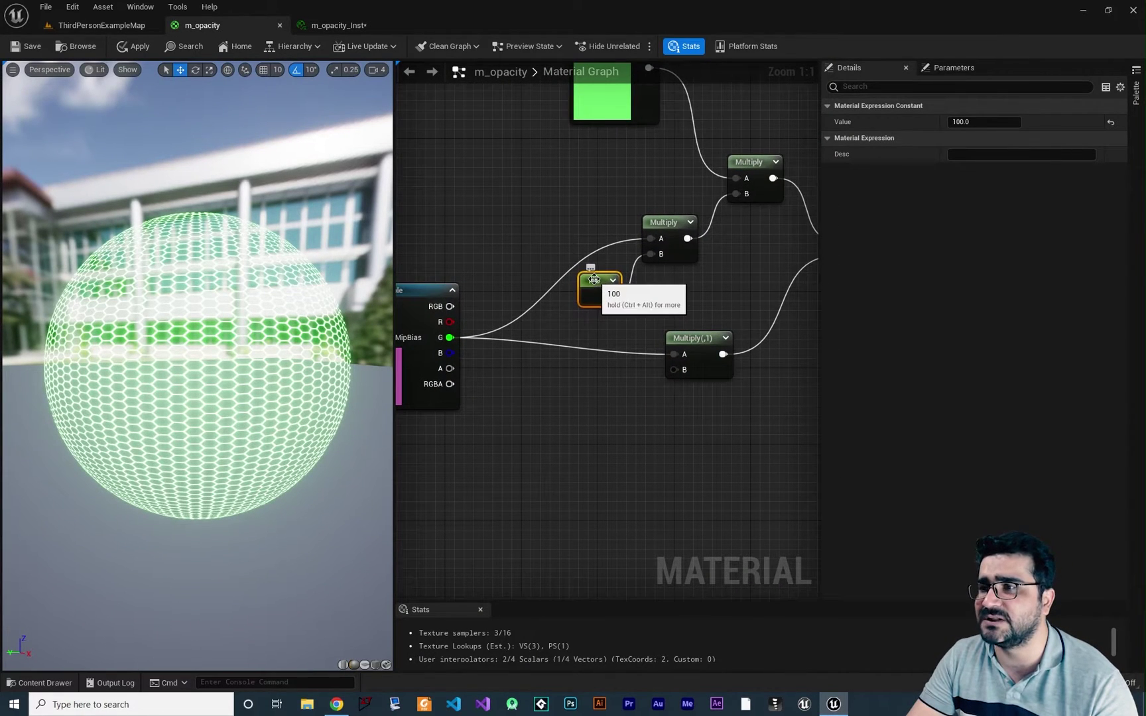
{"action": "right_click_drag", "start_coordinate": [660, 289], "coordinate": [584, 335]}
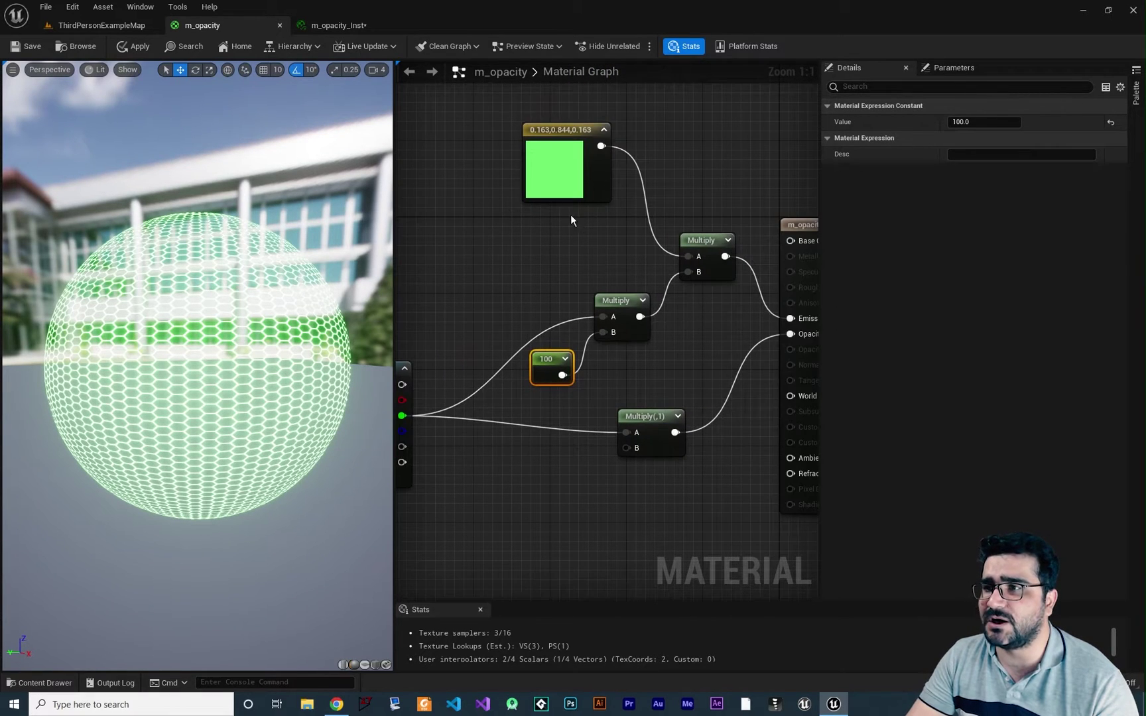
{"action": "right_click_drag", "start_coordinate": [755, 345], "coordinate": [672, 324]}
{"action": "right_click_drag", "start_coordinate": [601, 334], "coordinate": [771, 272]}
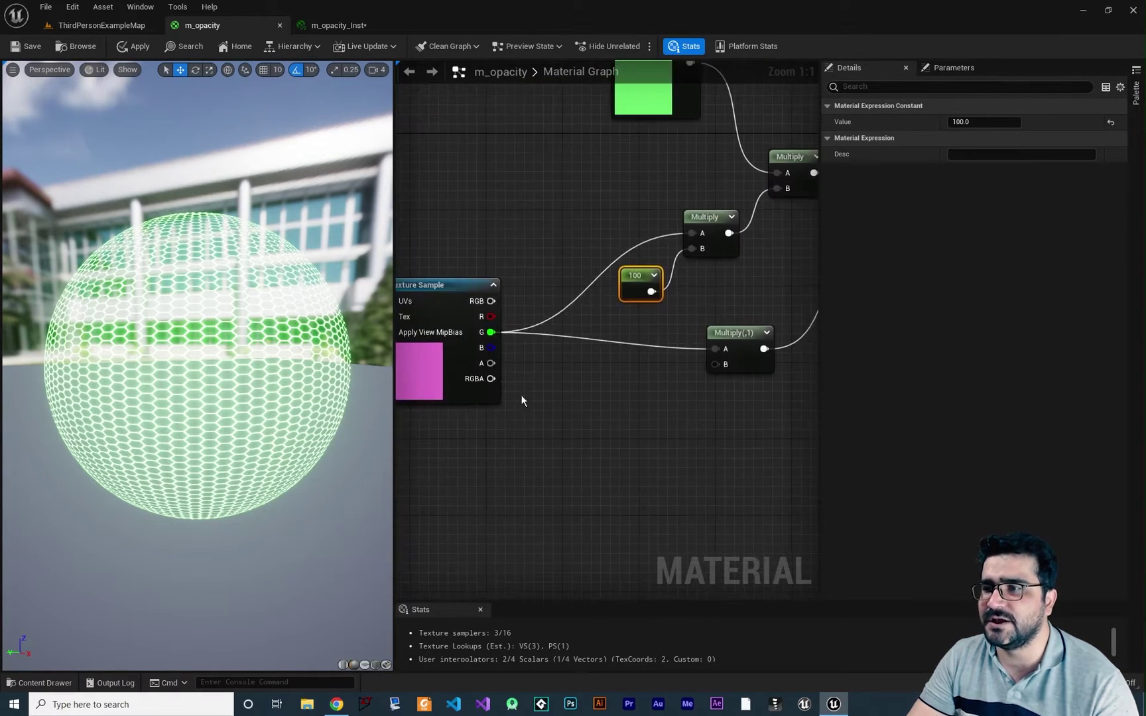
{"action": "right_click_drag", "start_coordinate": [520, 396], "coordinate": [710, 387]}
{"action": "right_click_drag", "start_coordinate": [505, 362], "coordinate": [550, 386]}
{"action": "left_click", "coordinate": [493, 299]}
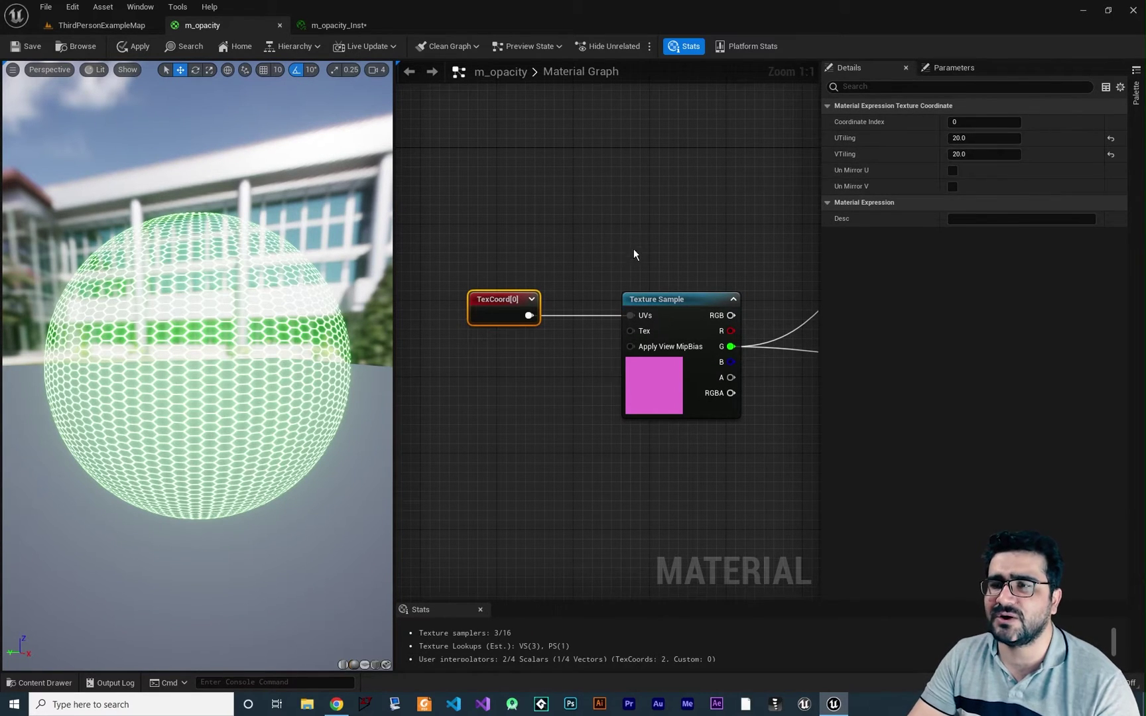
{"action": "right_click_drag", "start_coordinate": [633, 254], "coordinate": [595, 210]}
{"action": "left_click", "coordinate": [568, 216]}
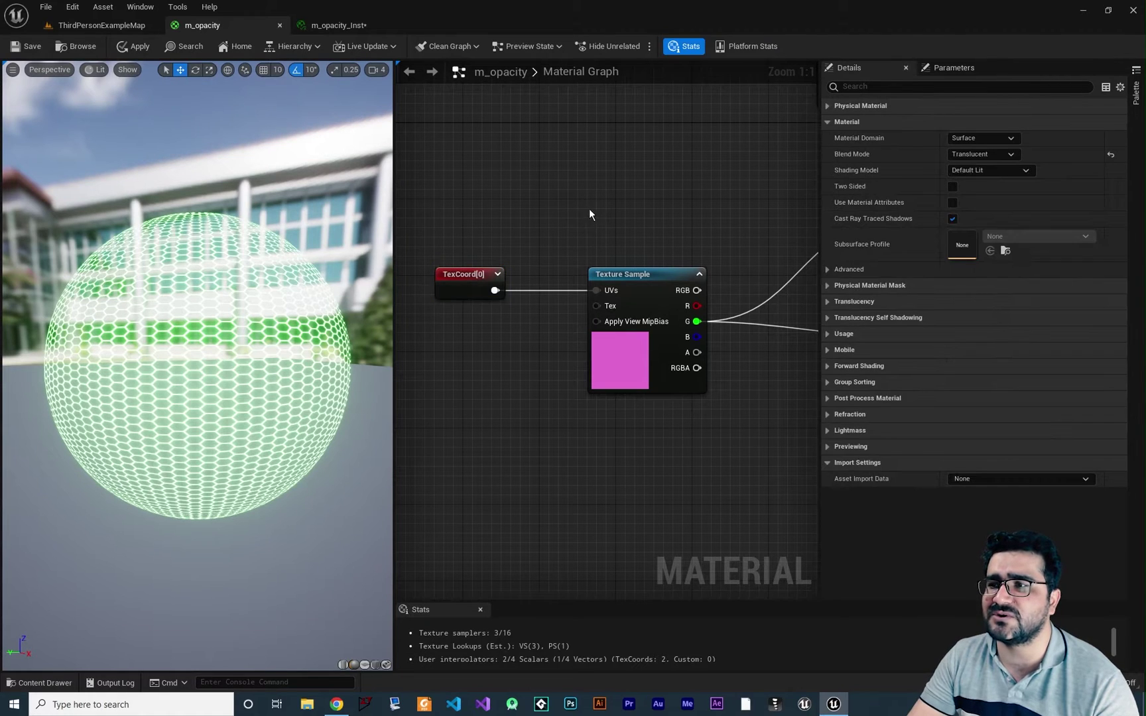
{"action": "left_click", "coordinate": [333, 29]}
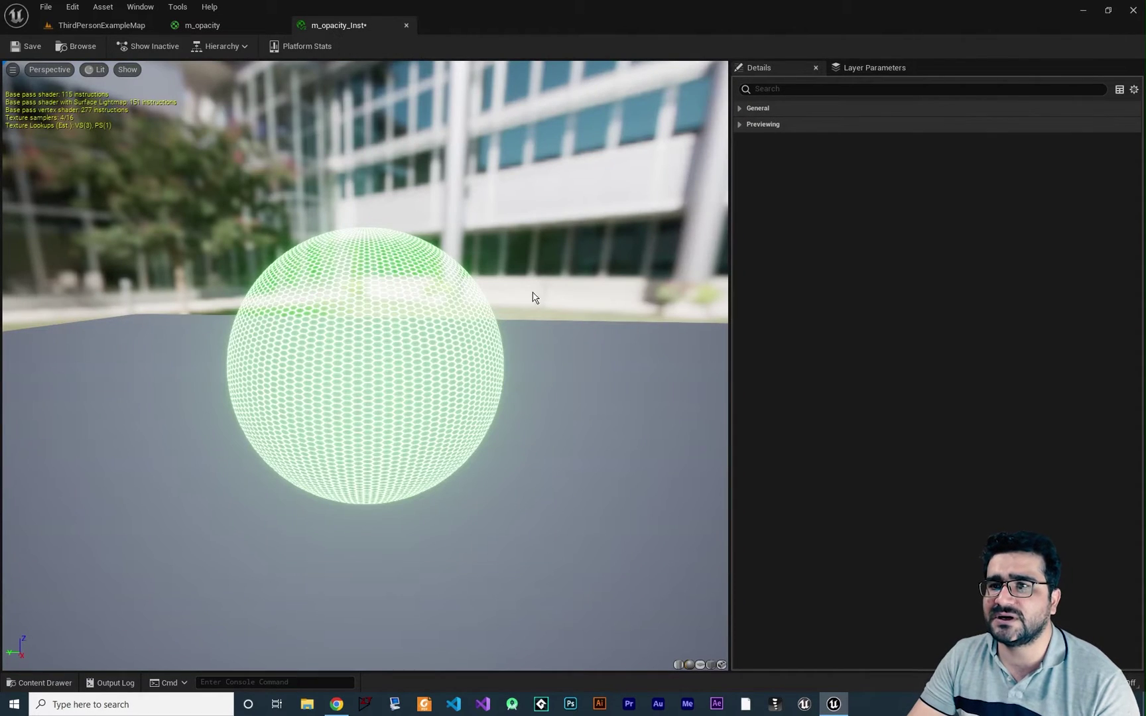
- Set Const B of the Multiply node feeding Opacity to 0.5 in the m_opacity graph
{"action": "left_click", "coordinate": [233, 24]}
{"action": "right_click_drag", "start_coordinate": [673, 452], "coordinate": [628, 422]}
{"action": "left_click", "coordinate": [667, 337]}
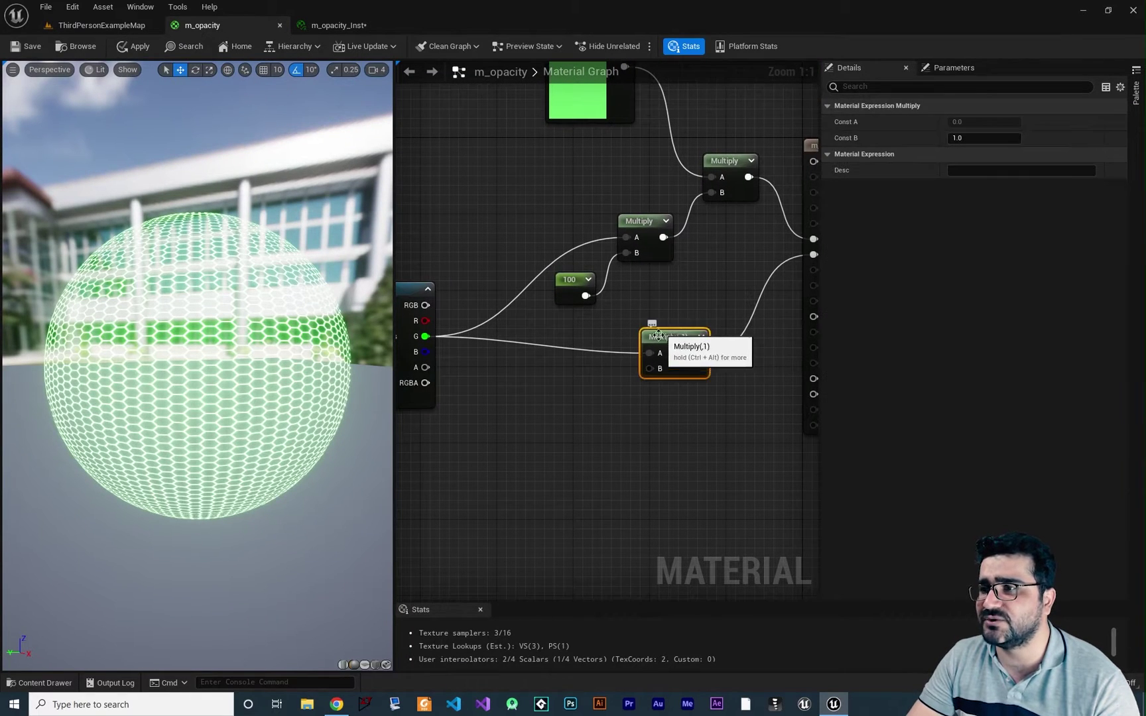
{"action": "right_click_drag", "start_coordinate": [666, 337], "coordinate": [543, 325]}
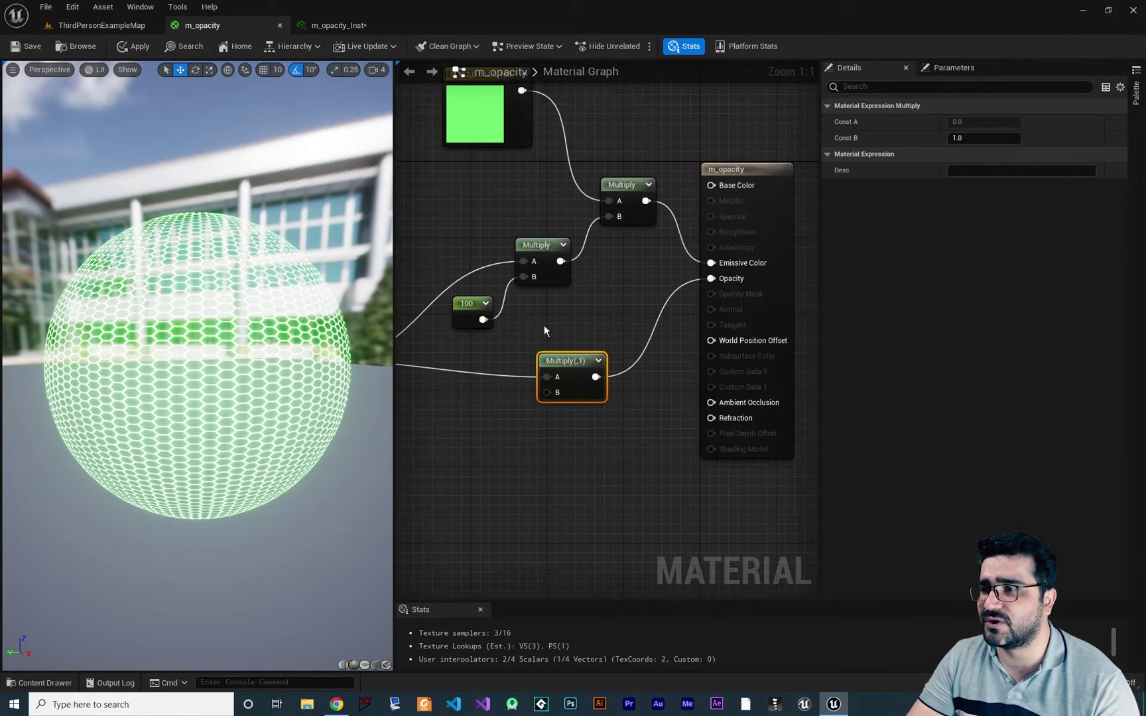
{"action": "left_click", "coordinate": [955, 138]}
{"action": "type", "text": "0.5"}
{"action": "key", "text": "Return"}
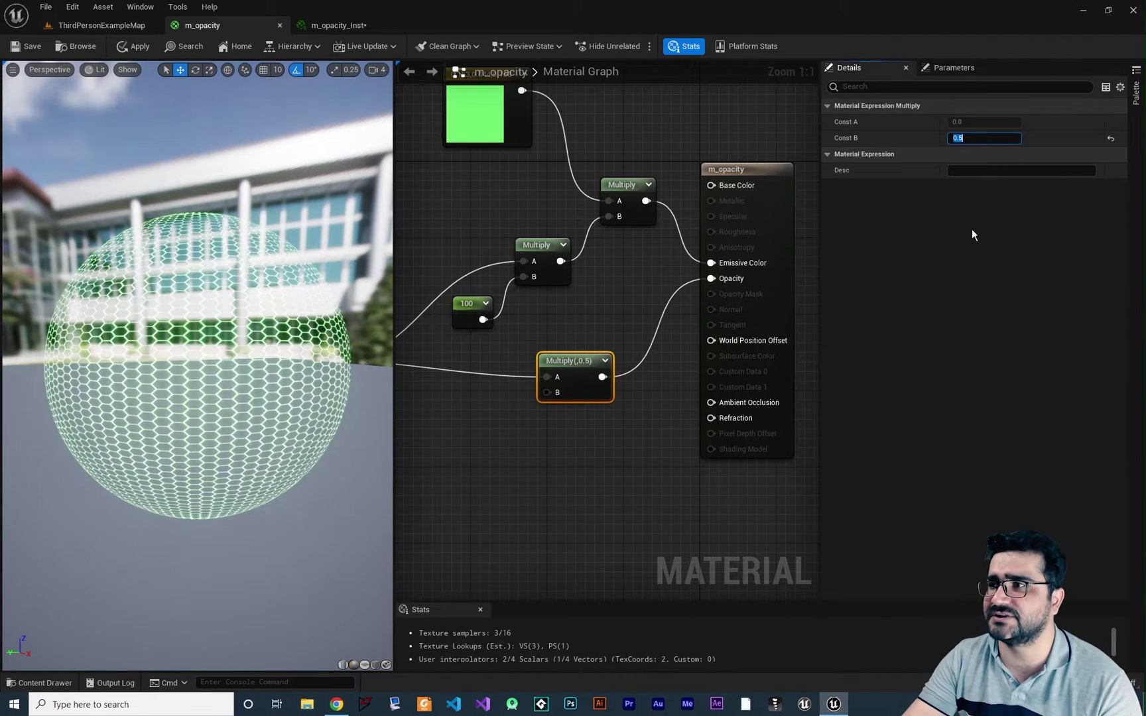
- Add a constant of 0.5 and connect it to input B of the Multiply node feeding Opacity
{"action": "right_click_drag", "start_coordinate": [478, 426], "coordinate": [588, 396]}
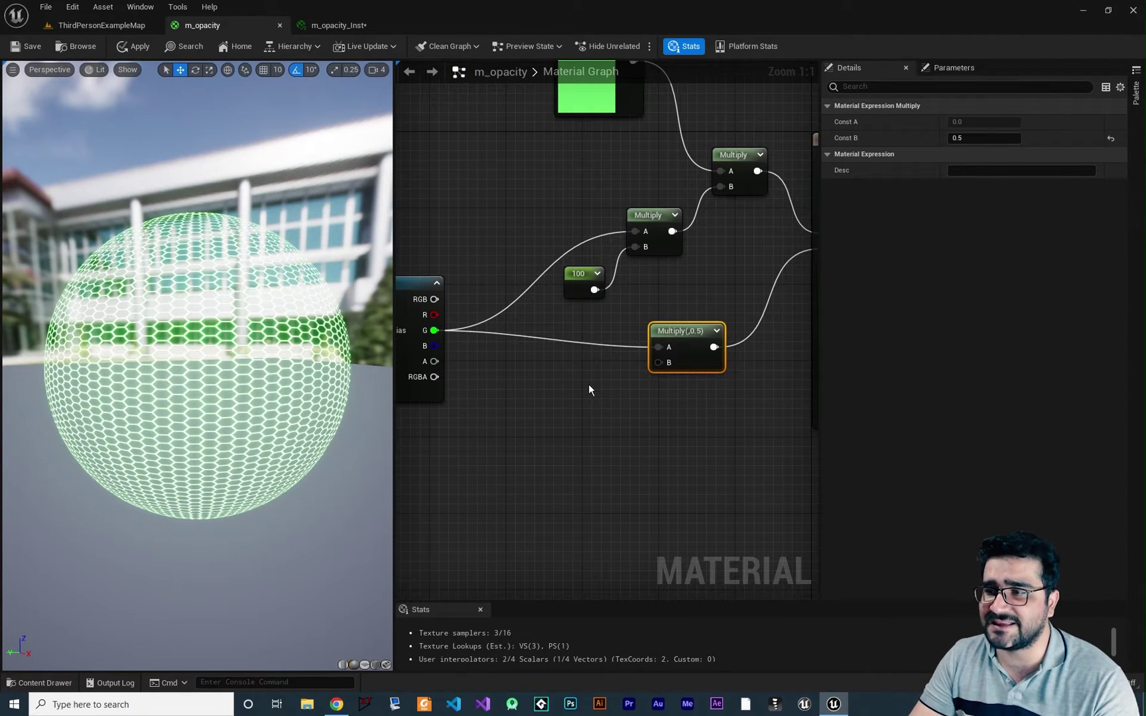
{"action": "left_click", "coordinate": [588, 384]}
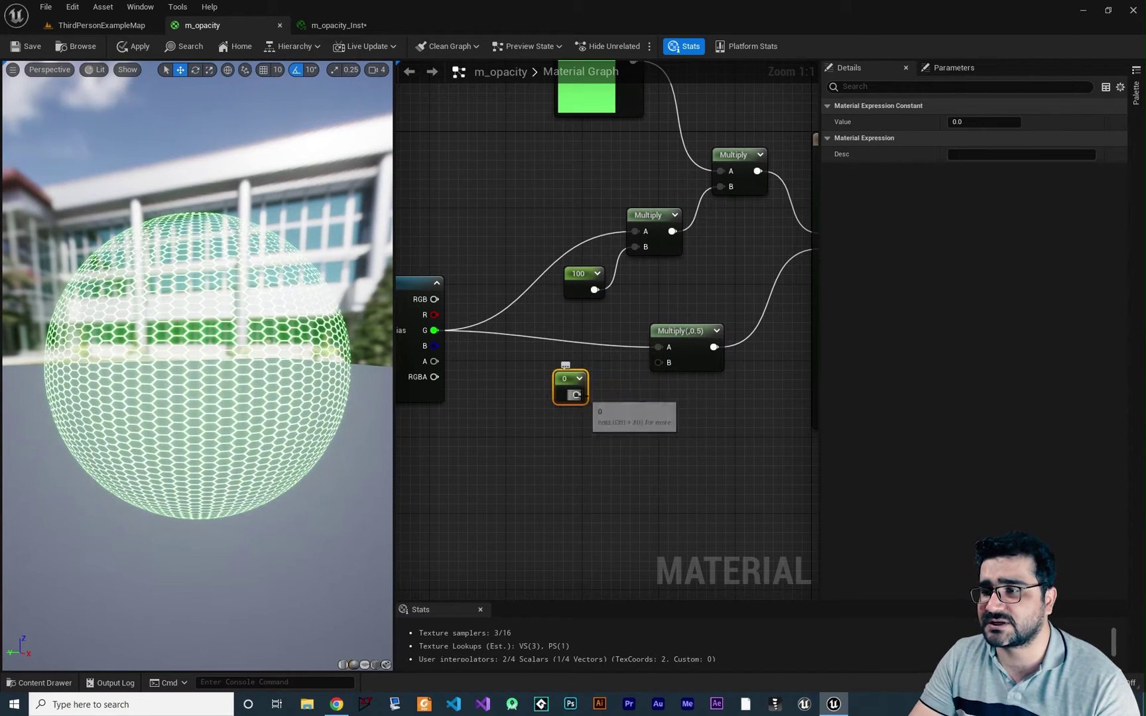
{"action": "left_click_drag", "start_coordinate": [574, 395], "coordinate": [659, 362]}
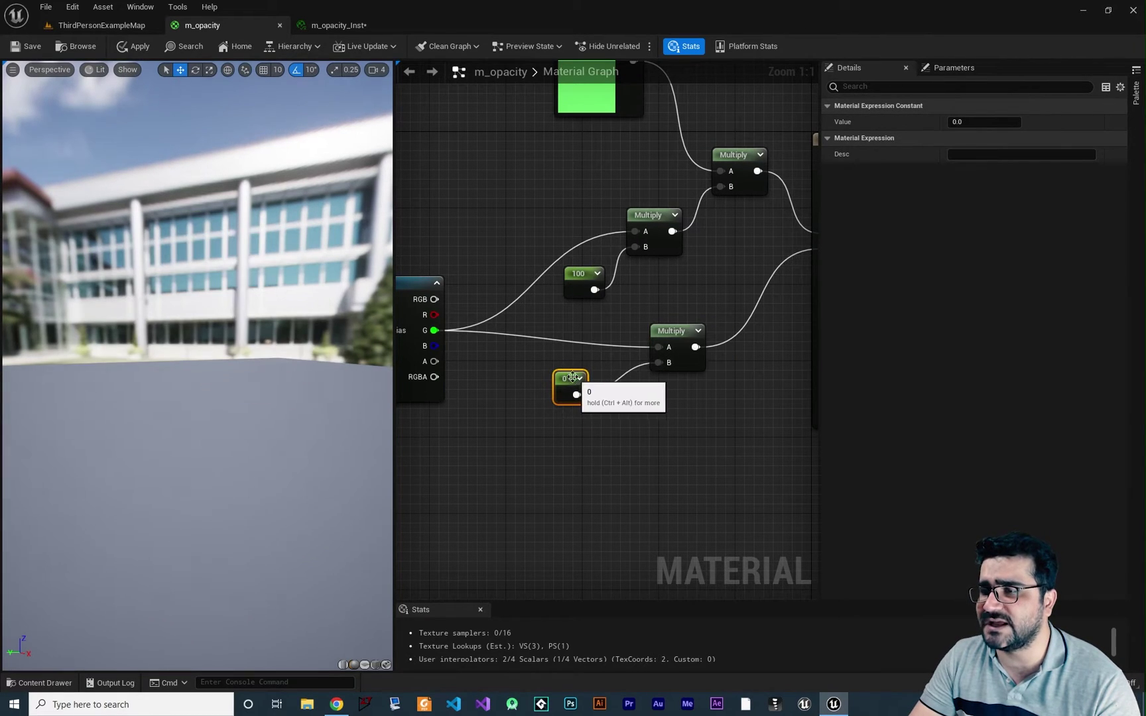
{"action": "left_click", "coordinate": [980, 123]}
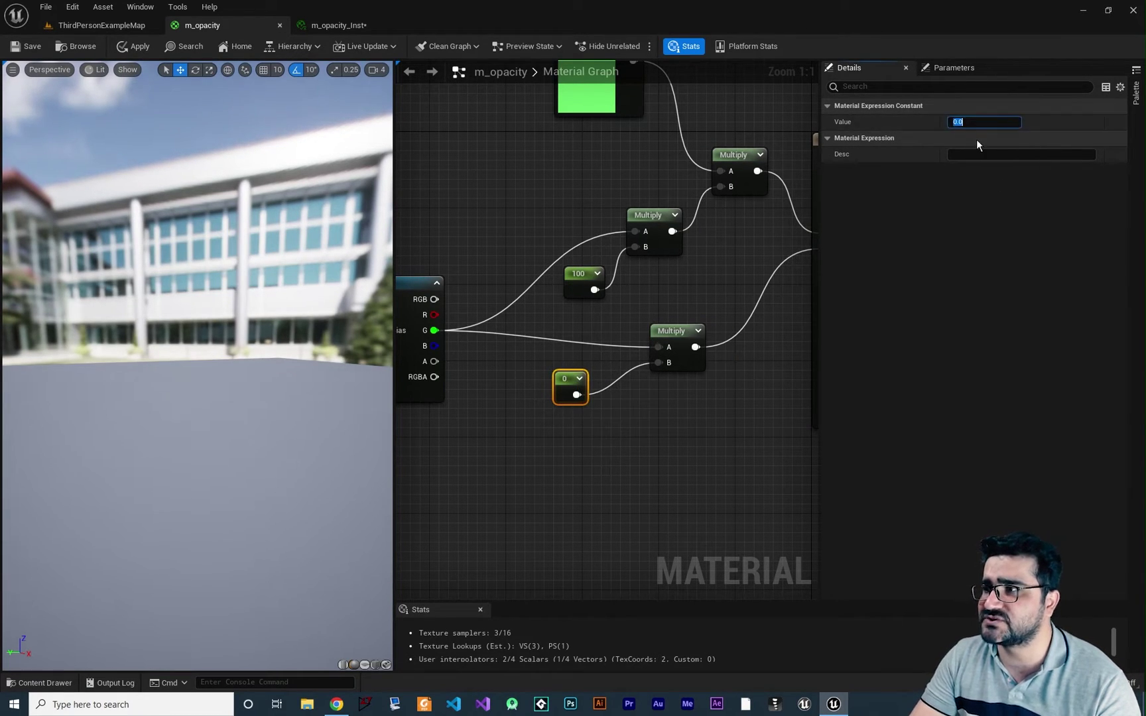
{"action": "type", "text": "0.5"}
{"action": "key", "text": "Return"}
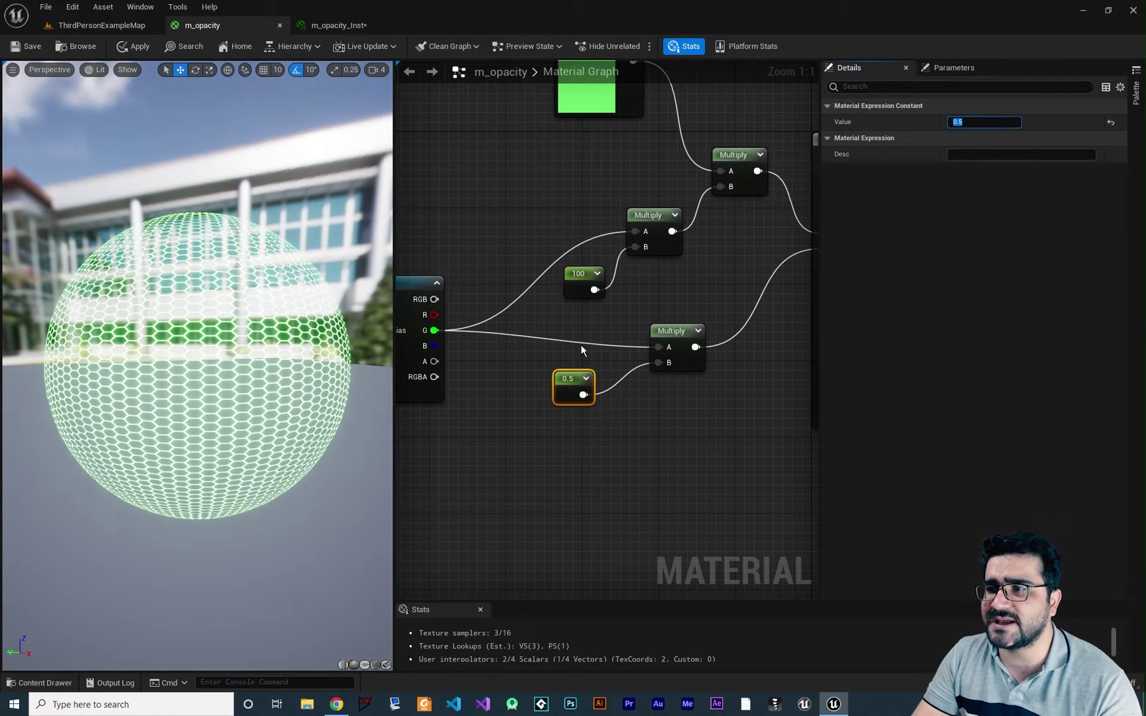
- Check m_opacity_Inst for adjustable settings, and examine the Parameters category in the m_opacity node palette for available parameter types
{"action": "left_click", "coordinate": [320, 26]}
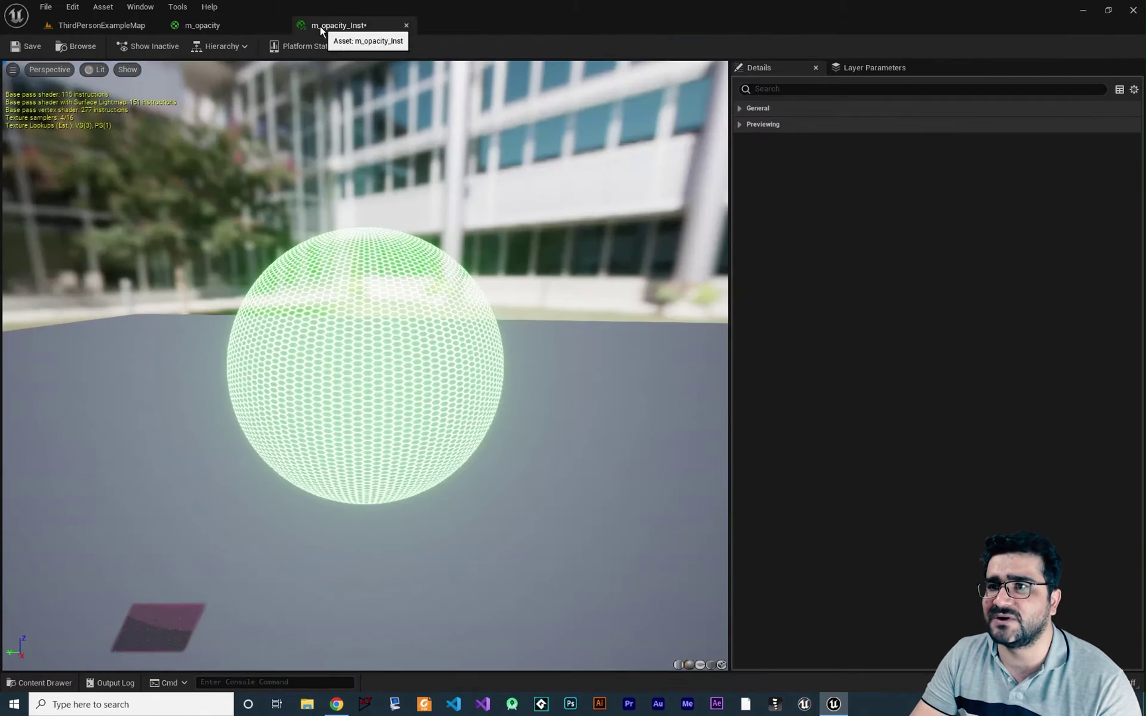
{"action": "left_click", "coordinate": [202, 25]}
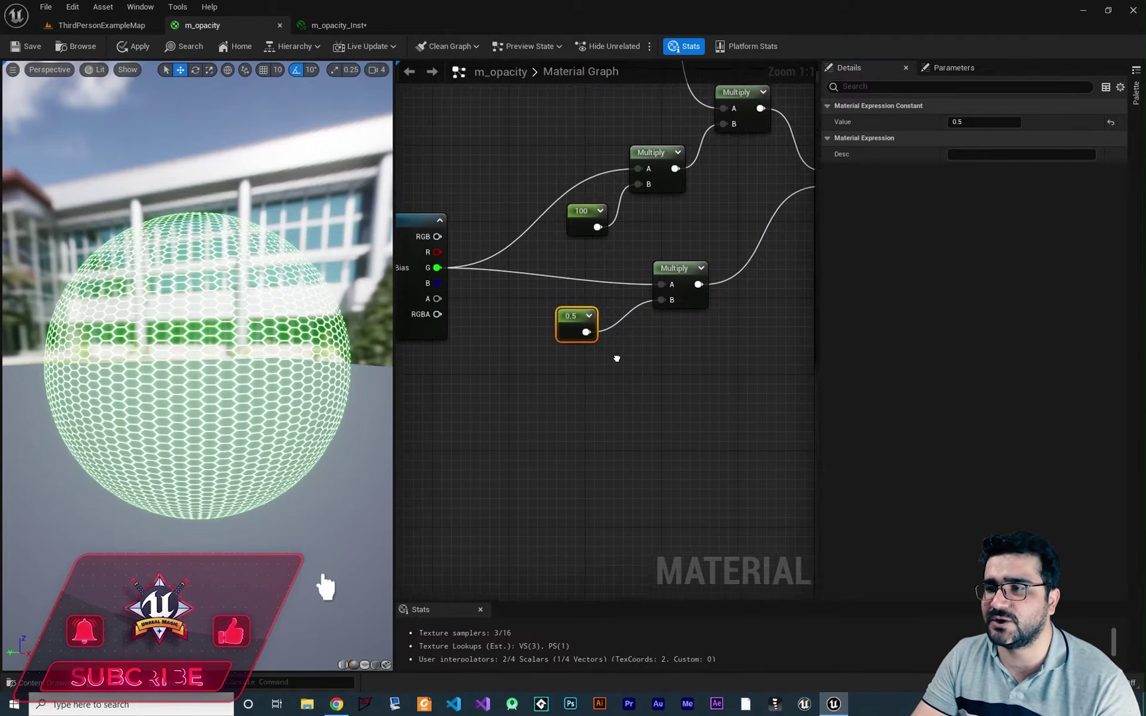
{"action": "left_click", "coordinate": [642, 371]}
{"action": "left_click", "coordinate": [1136, 93]}
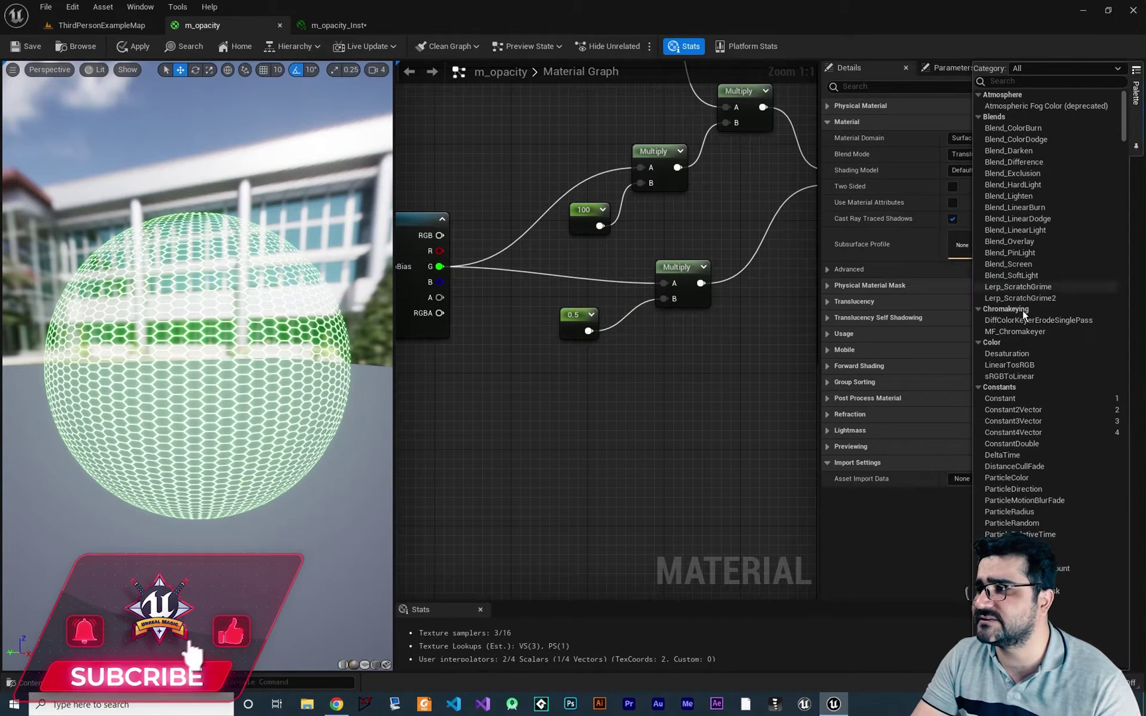
{"action": "left_click", "coordinate": [981, 118]}
{"action": "left_click", "coordinate": [980, 126]}
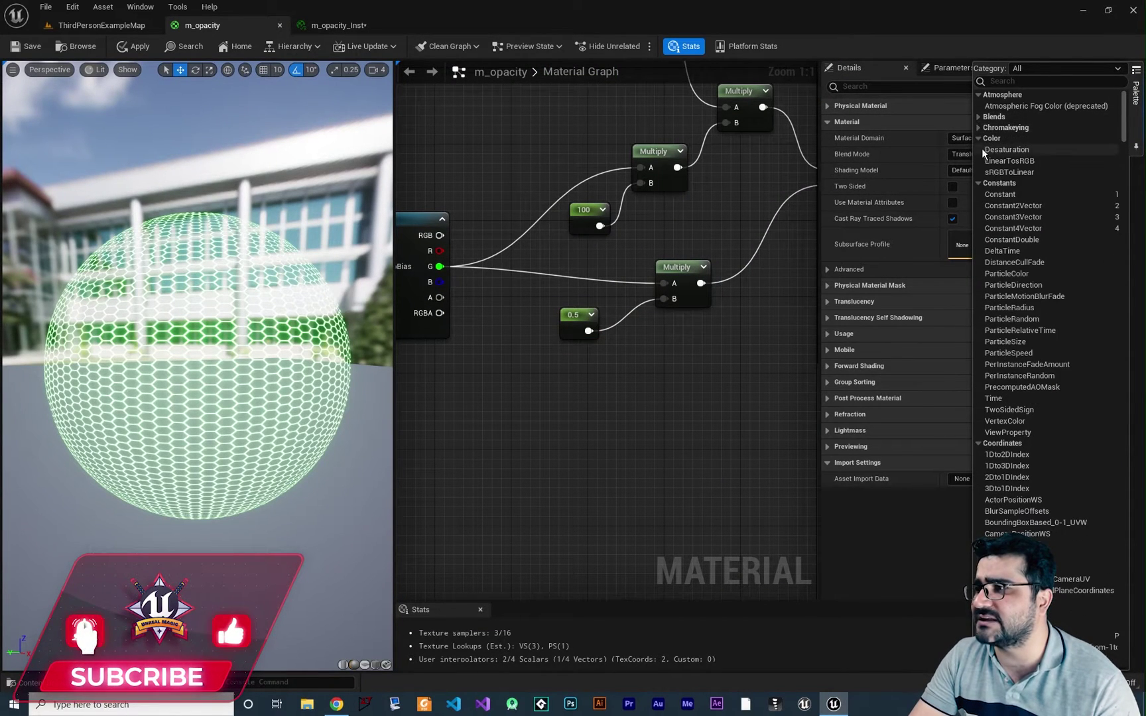
{"action": "left_click", "coordinate": [979, 138]}
{"action": "left_click", "coordinate": [980, 149]}
{"action": "left_click", "coordinate": [981, 159]}
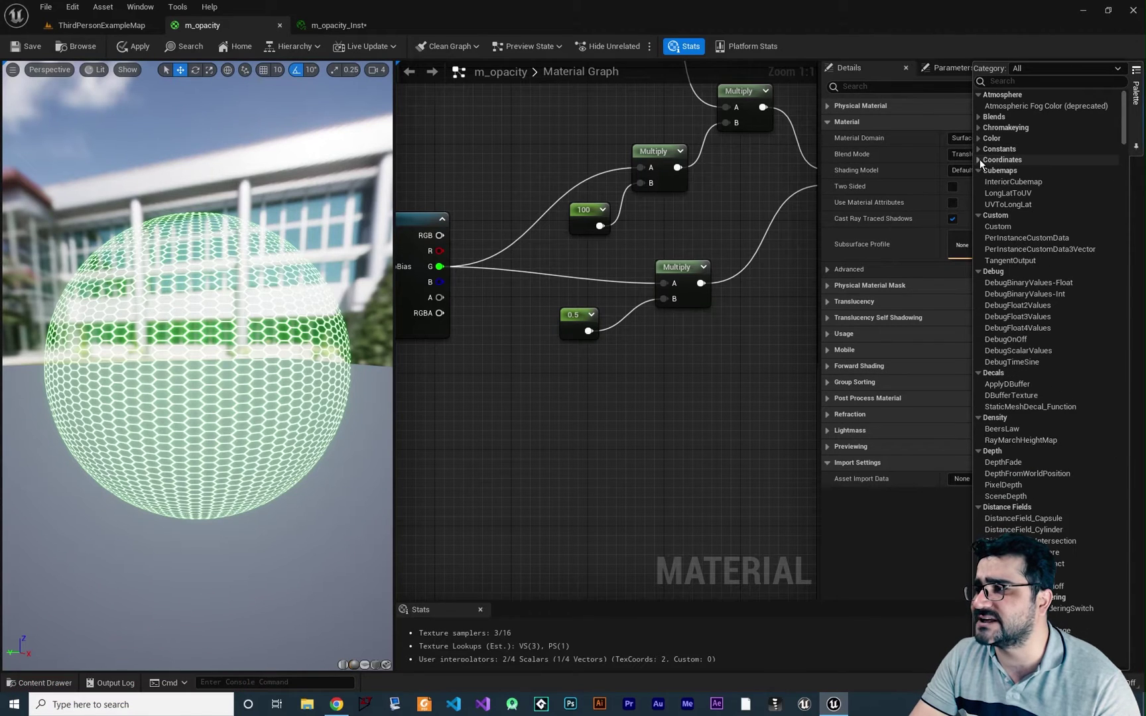
{"action": "left_click", "coordinate": [980, 171]}
{"action": "left_click", "coordinate": [979, 181]}
{"action": "left_click", "coordinate": [978, 192]}
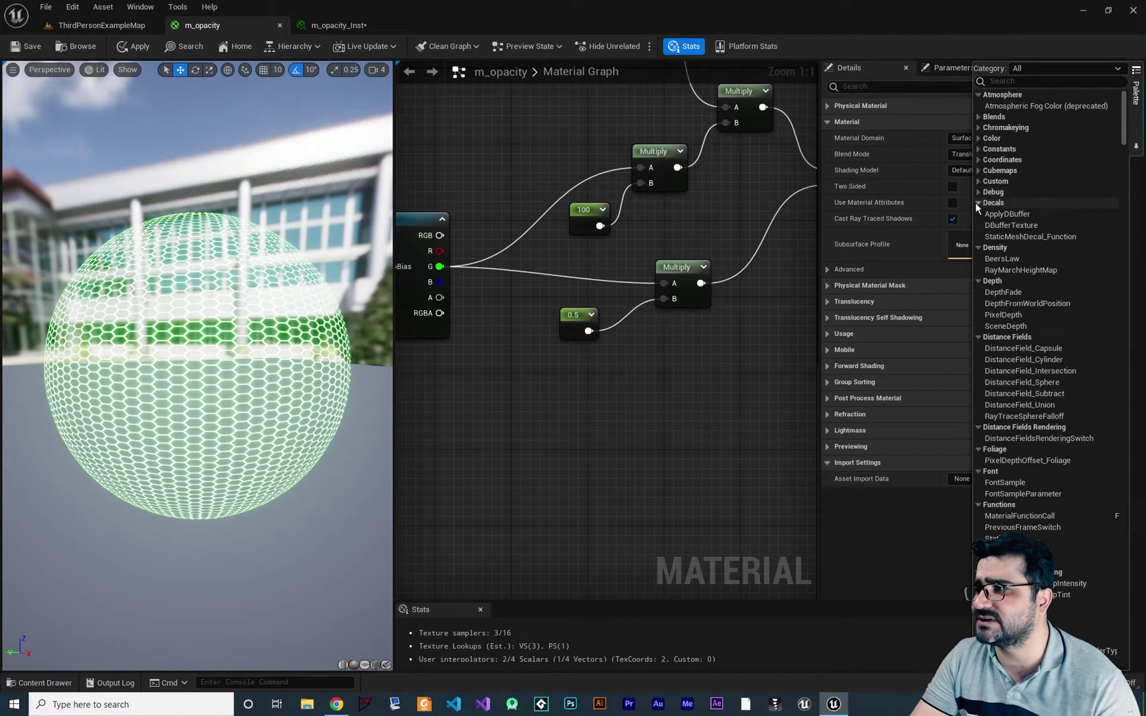
{"action": "left_click", "coordinate": [978, 202]}
{"action": "left_click", "coordinate": [978, 214]}
{"action": "left_click", "coordinate": [978, 224]}
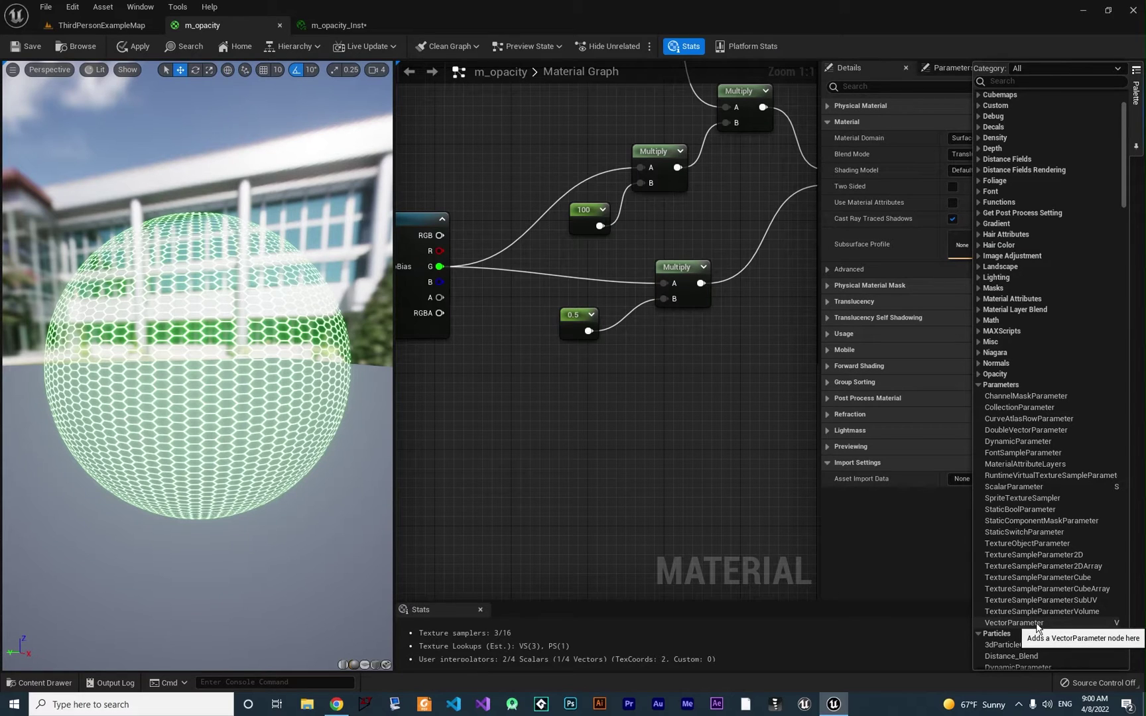
- Add a scalar parameter named opacity below the 0.5 constant in the m_opacity graph
{"action": "right_click_drag", "start_coordinate": [608, 410], "coordinate": [653, 419]}
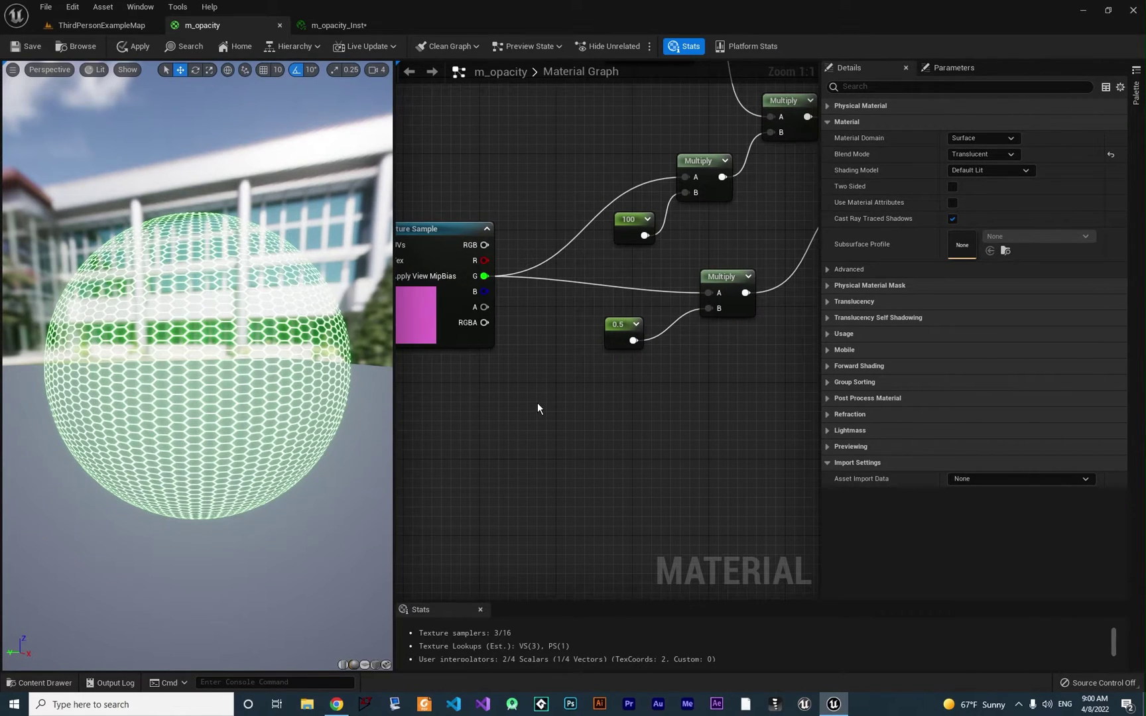
{"action": "left_click", "coordinate": [537, 408]}
{"action": "type", "text": "sssssssssssss"}
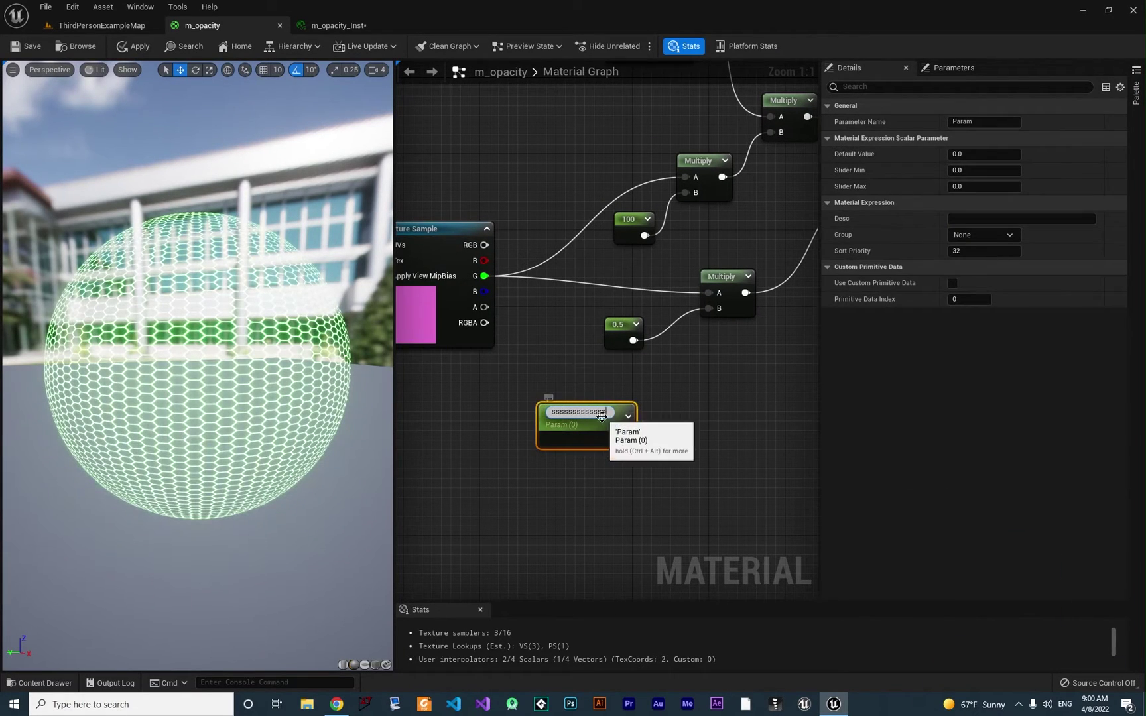
{"action": "key", "text": "BackSpace"}
{"action": "key", "text": "BackSpace"}
{"action": "key", "text": "BackSpace"}
{"action": "key", "text": "BackSpace"}
{"action": "key", "text": "BackSpace"}
{"action": "key", "text": "BackSpace"}
{"action": "key", "text": "BackSpace"}
{"action": "key", "text": "BackSpace"}
{"action": "key", "text": "BackSpace"}
{"action": "key", "text": "BackSpace"}
{"action": "key", "text": "BackSpace"}
{"action": "key", "text": "BackSpace"}
{"action": "key", "text": "BackSpace"}
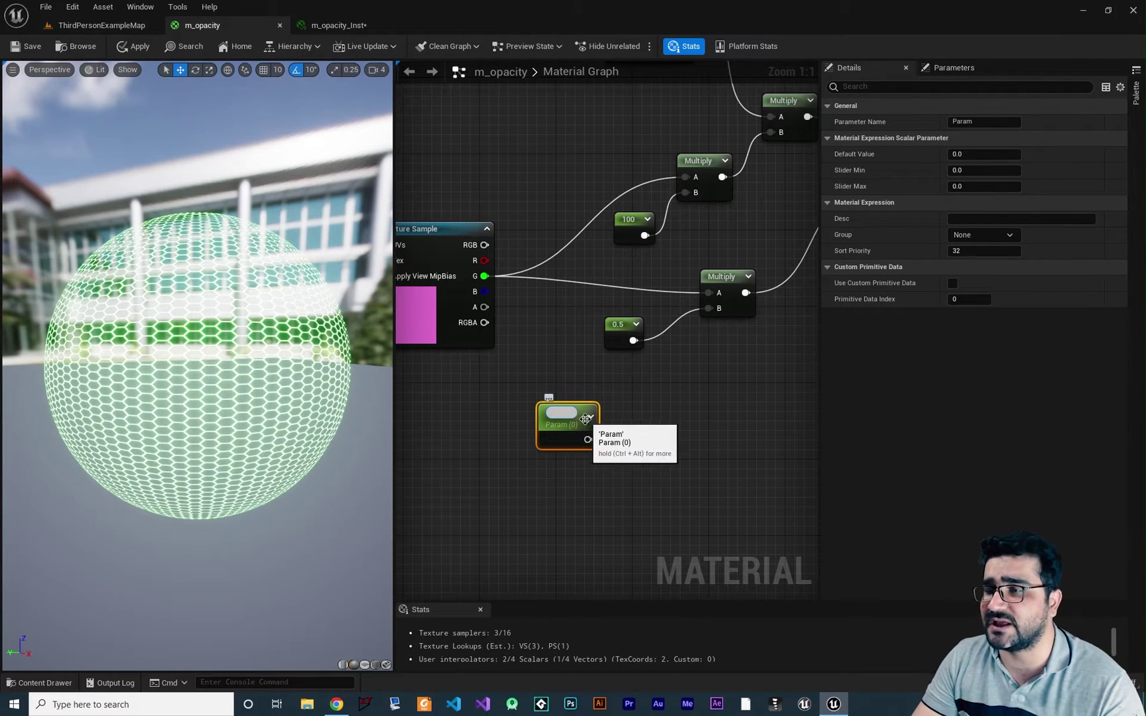
{"action": "type", "text": "0"}
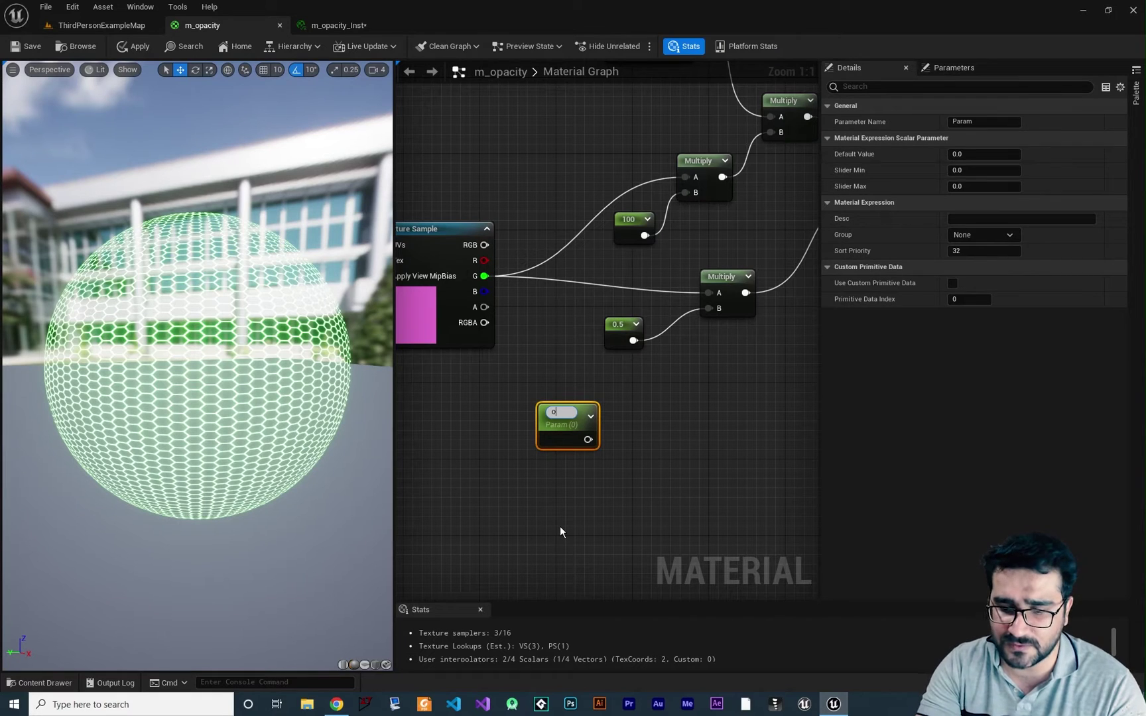
{"action": "type", "text": "pacity"}
{"action": "key", "text": "Return"}
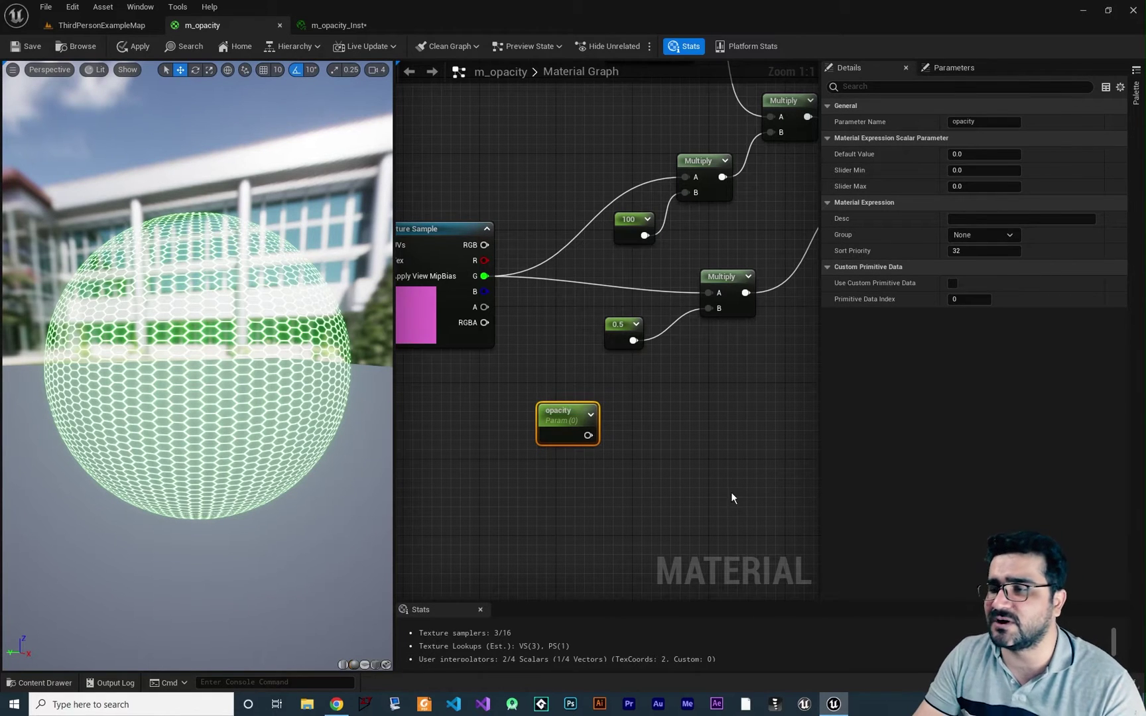
- Delete the 0.5 constant and connect the opacity parameter to input B of the Multiply node feeding Opacity
{"action": "right_click_drag", "start_coordinate": [690, 361], "coordinate": [614, 374]}
{"action": "left_click", "coordinate": [550, 337]}
{"action": "key", "text": "Delete"}
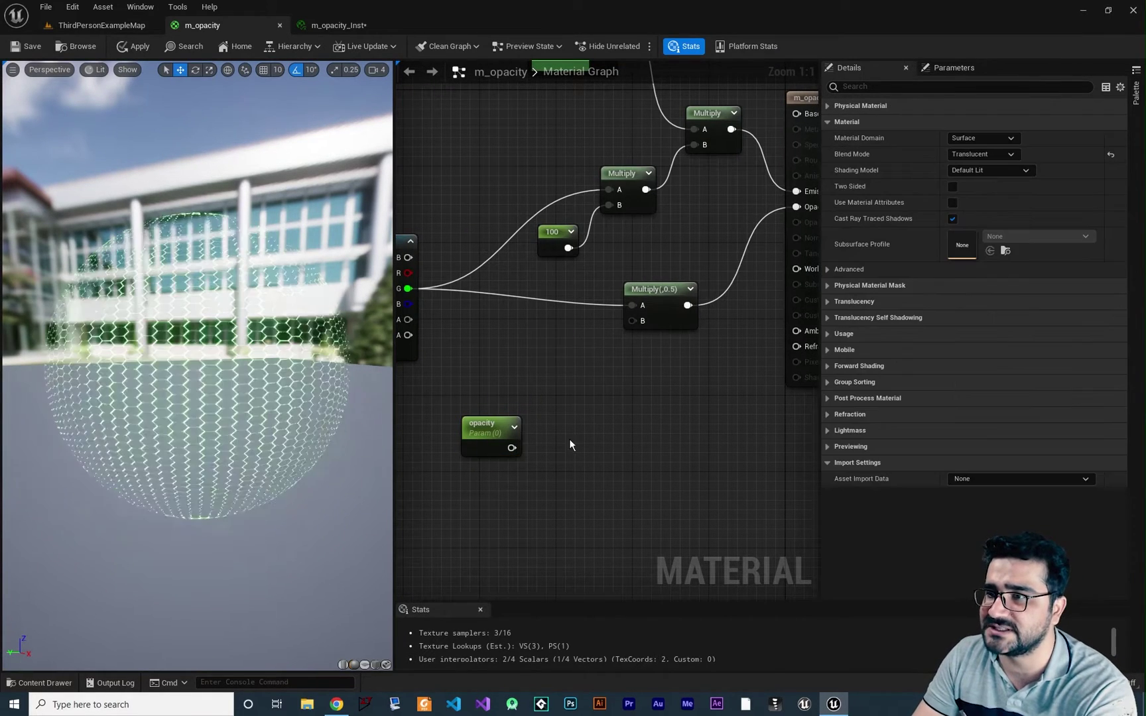
{"action": "left_click_drag", "start_coordinate": [511, 448], "coordinate": [510, 378]}
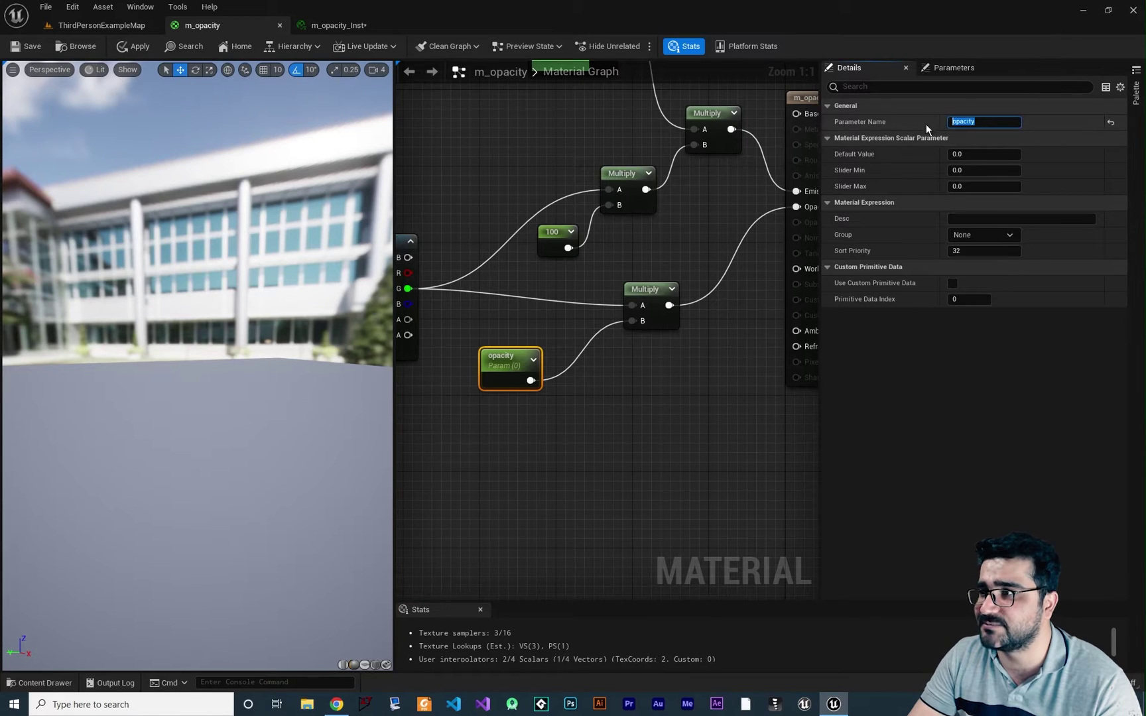
- Set the opacity parameter's default value to 0.5
{"action": "left_click", "coordinate": [963, 154]}
{"action": "type", "text": "0.5"}
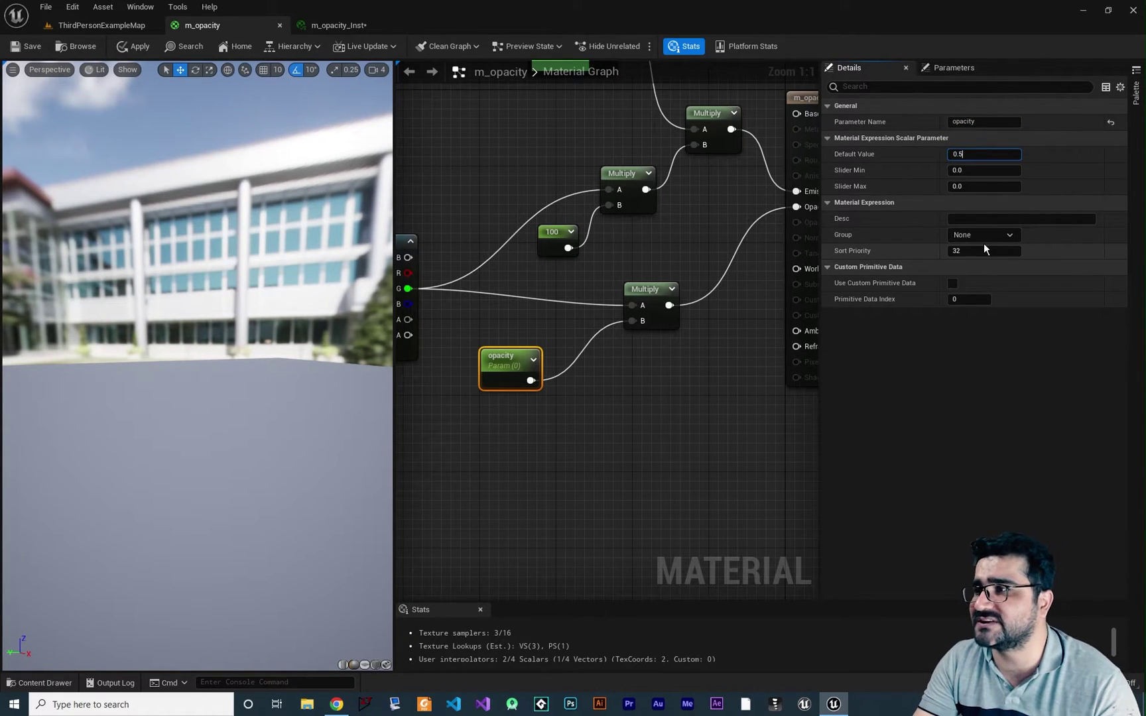
{"action": "key", "text": "Return"}
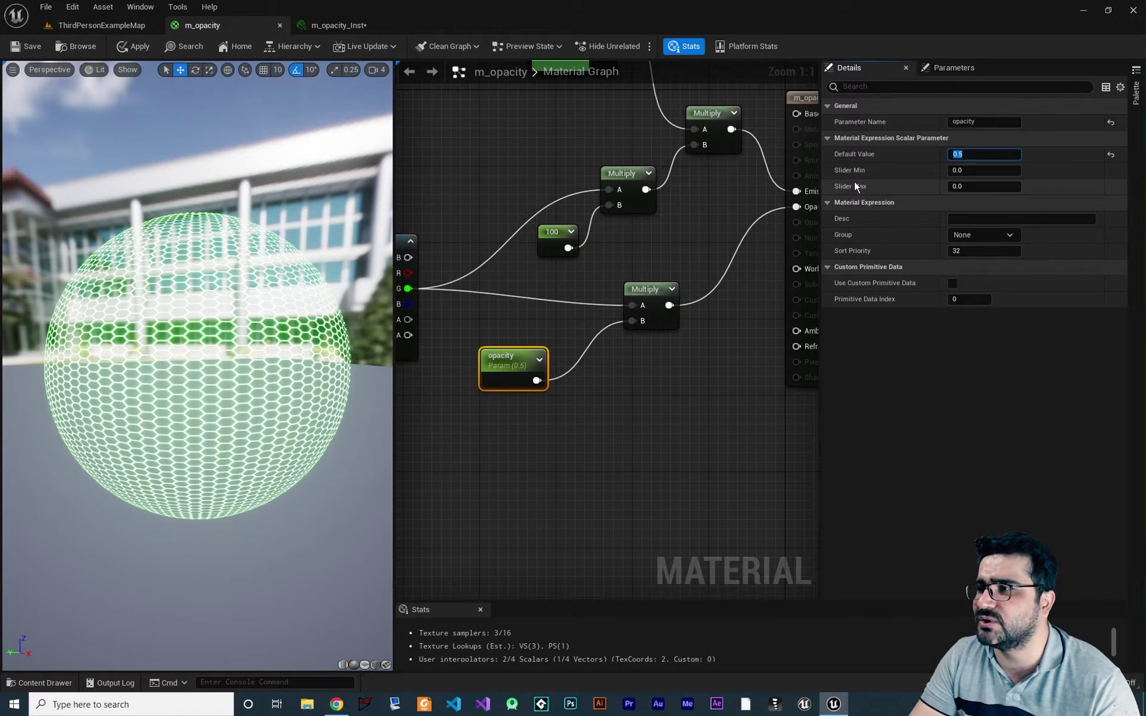
- Give the opacity parameter the description "this is used for opacity of our material" and move the node lower, away from the Multiply node
{"action": "left_click", "coordinate": [955, 219]}
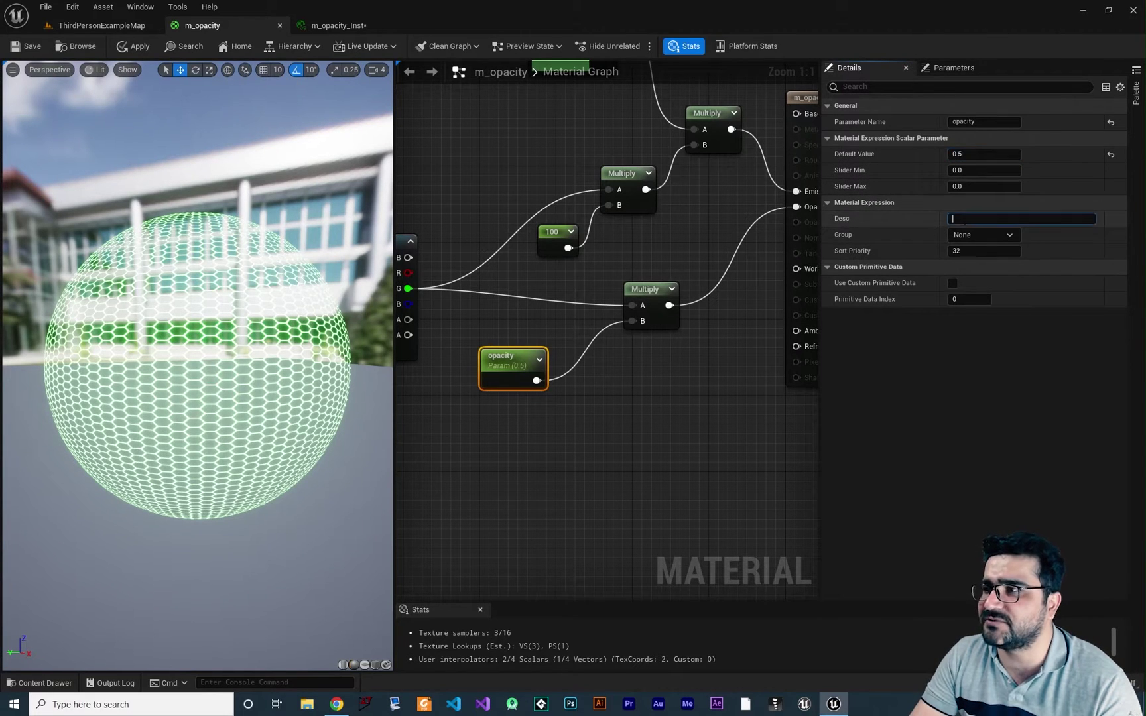
{"action": "type", "text": "this is use"}
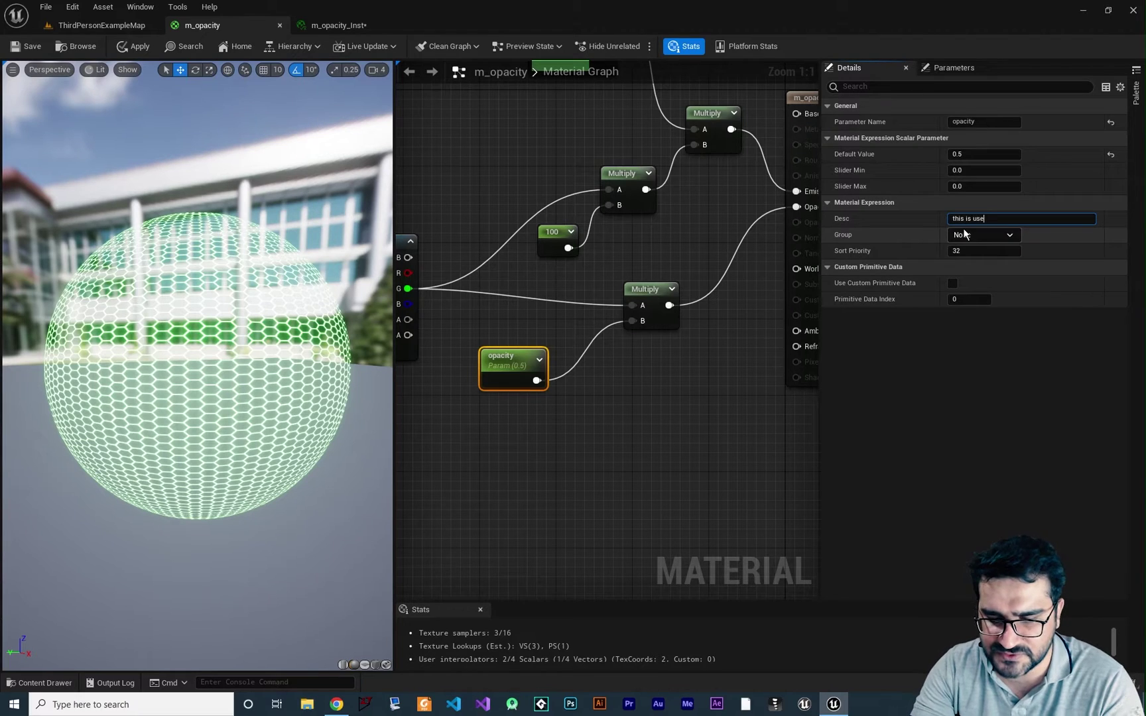
{"action": "type", "text": "d for opacit"}
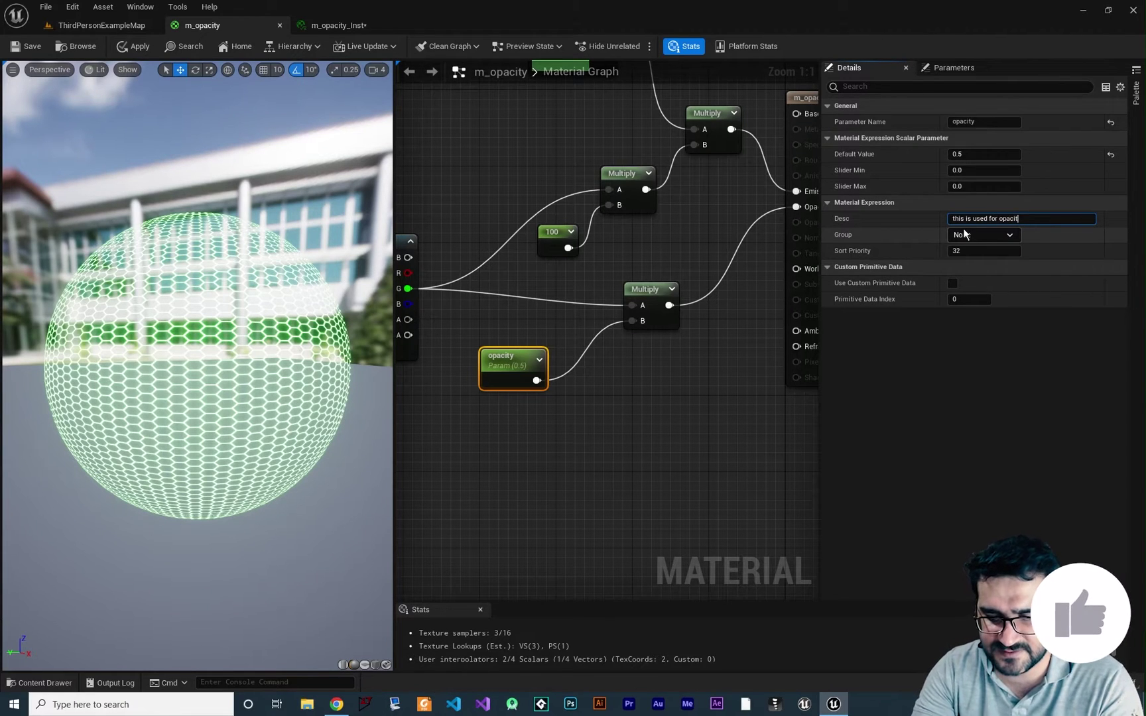
{"action": "type", "text": "y of our mater"}
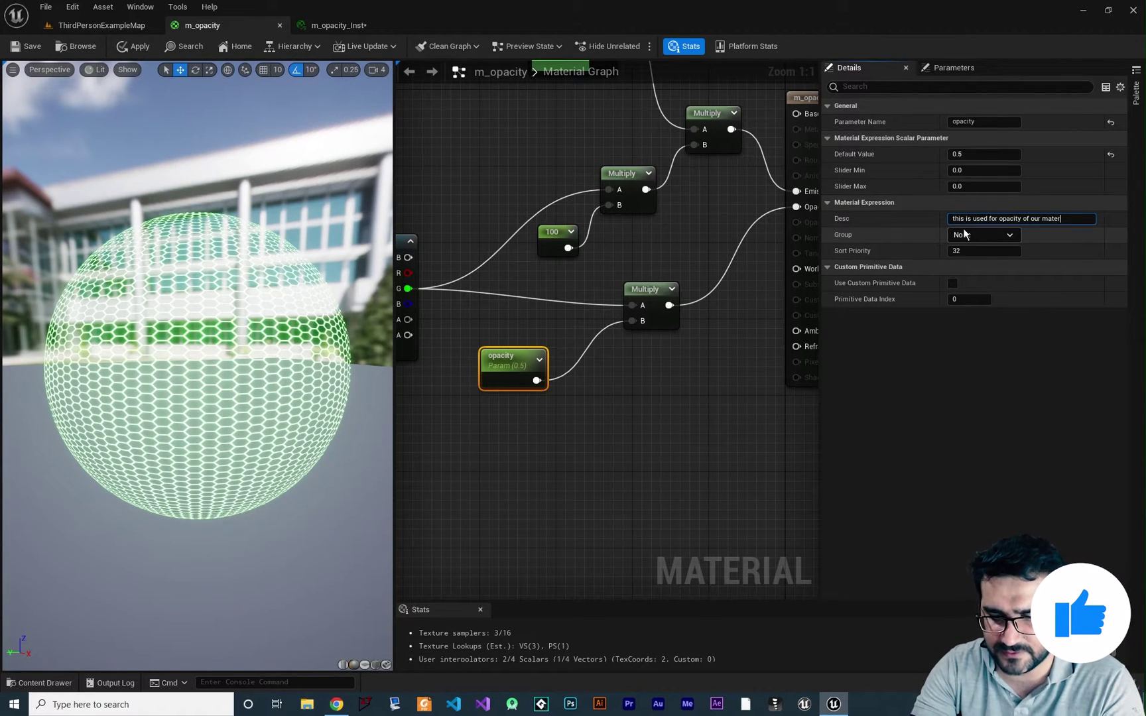
{"action": "type", "text": "ial"}
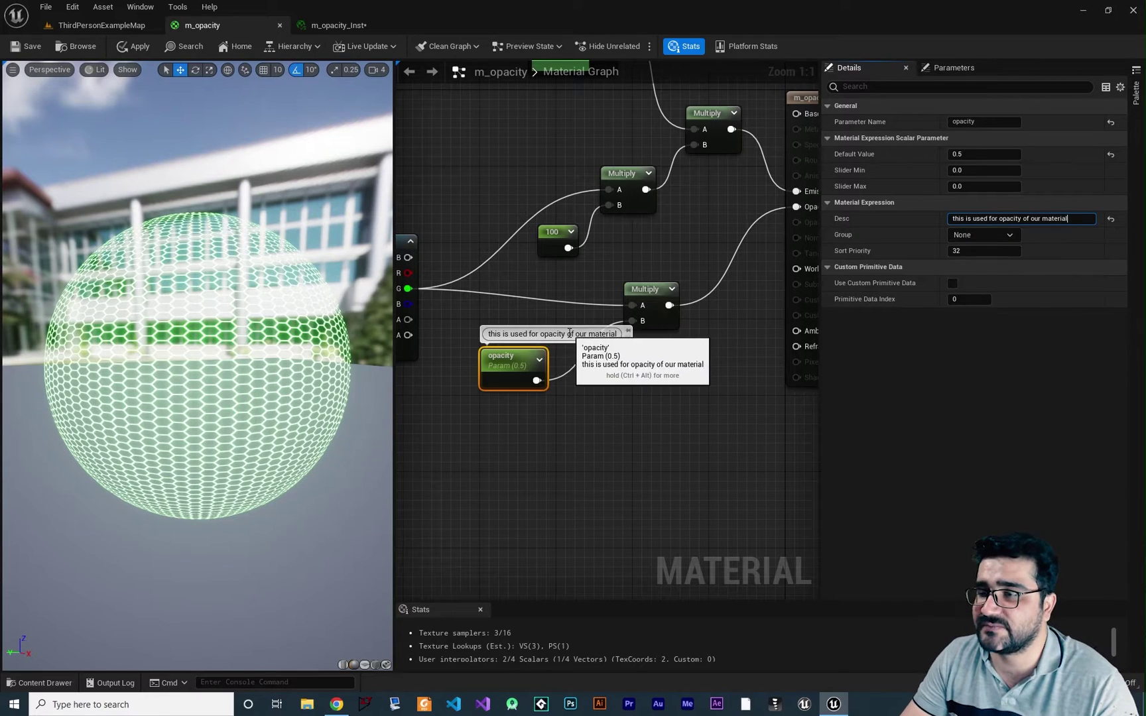
{"action": "left_click_drag", "start_coordinate": [540, 335], "coordinate": [502, 382]}
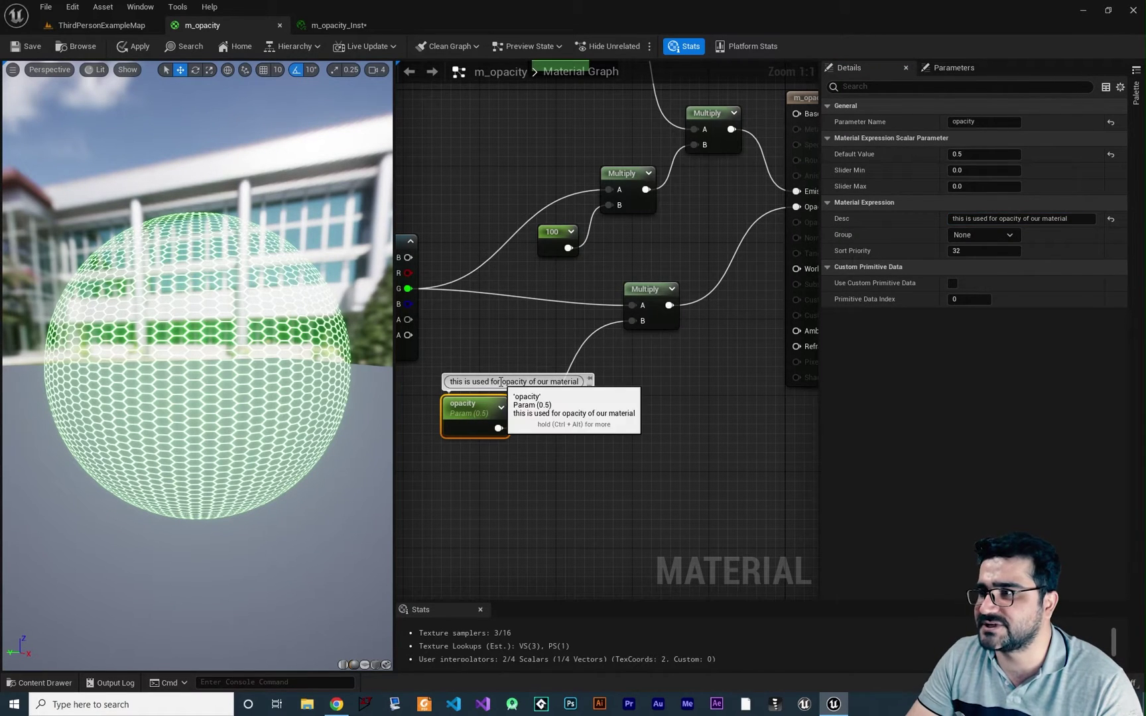
- Check the opacity parameter's group options, keeping None, and apply the changes to m_opacity
{"action": "left_click", "coordinate": [1012, 236]}
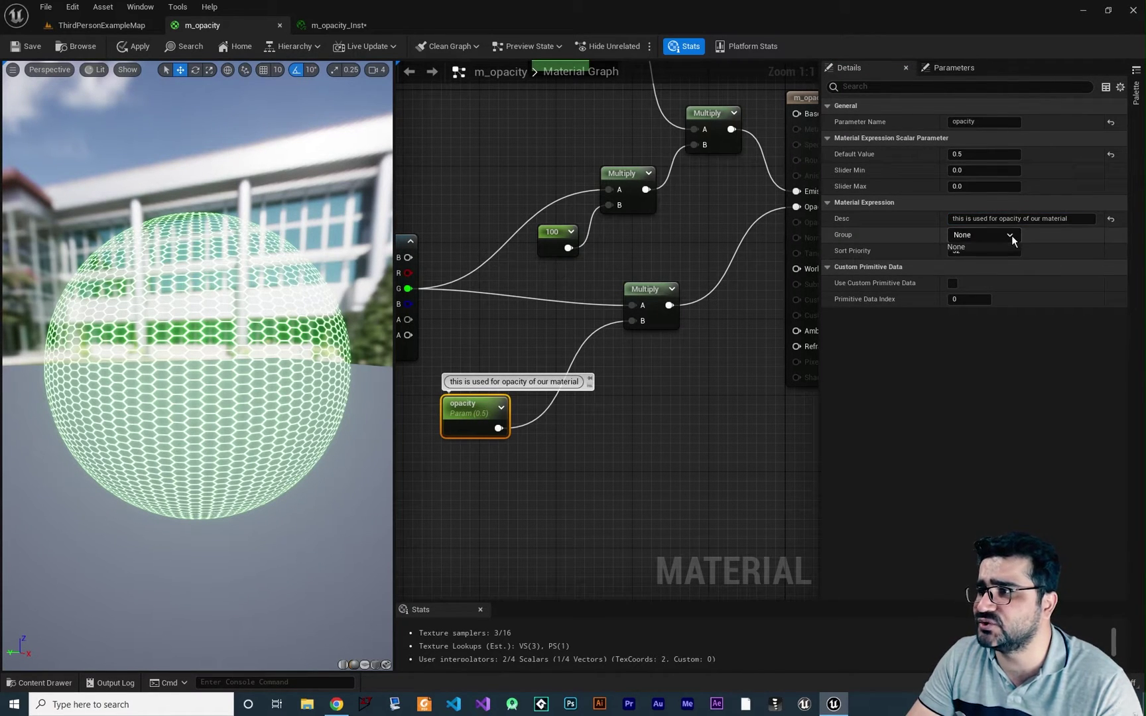
{"action": "left_click", "coordinate": [1008, 290]}
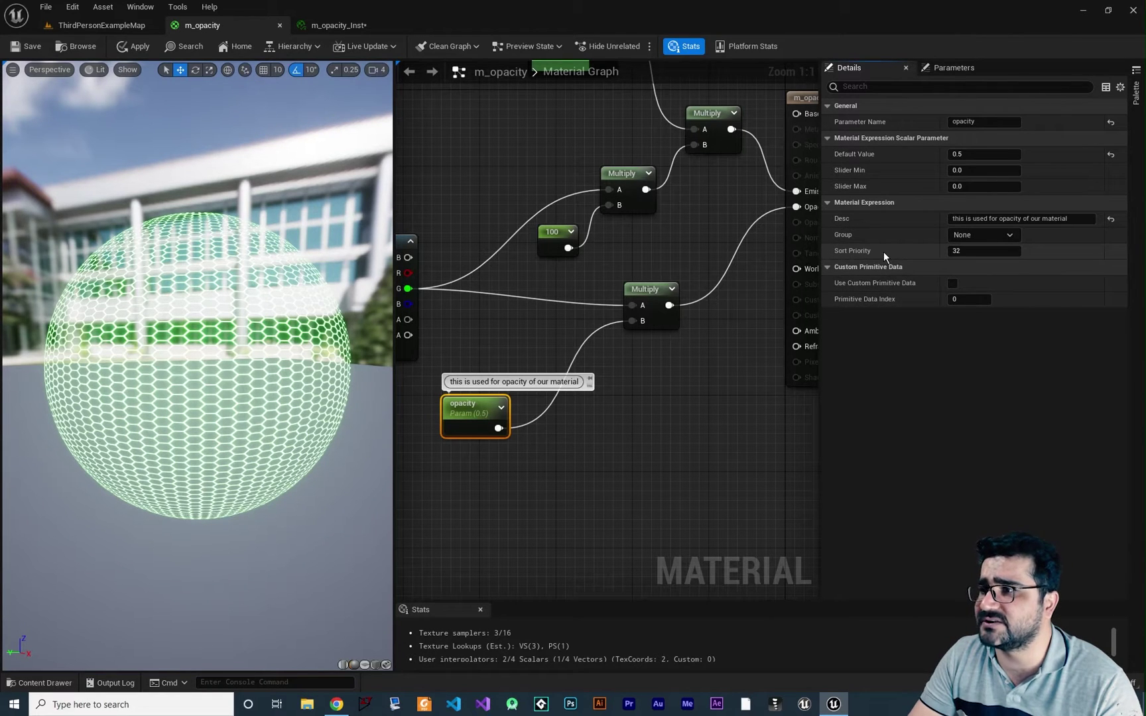
{"action": "right_click_drag", "start_coordinate": [583, 453], "coordinate": [628, 405]}
{"action": "left_click", "coordinate": [614, 361]}
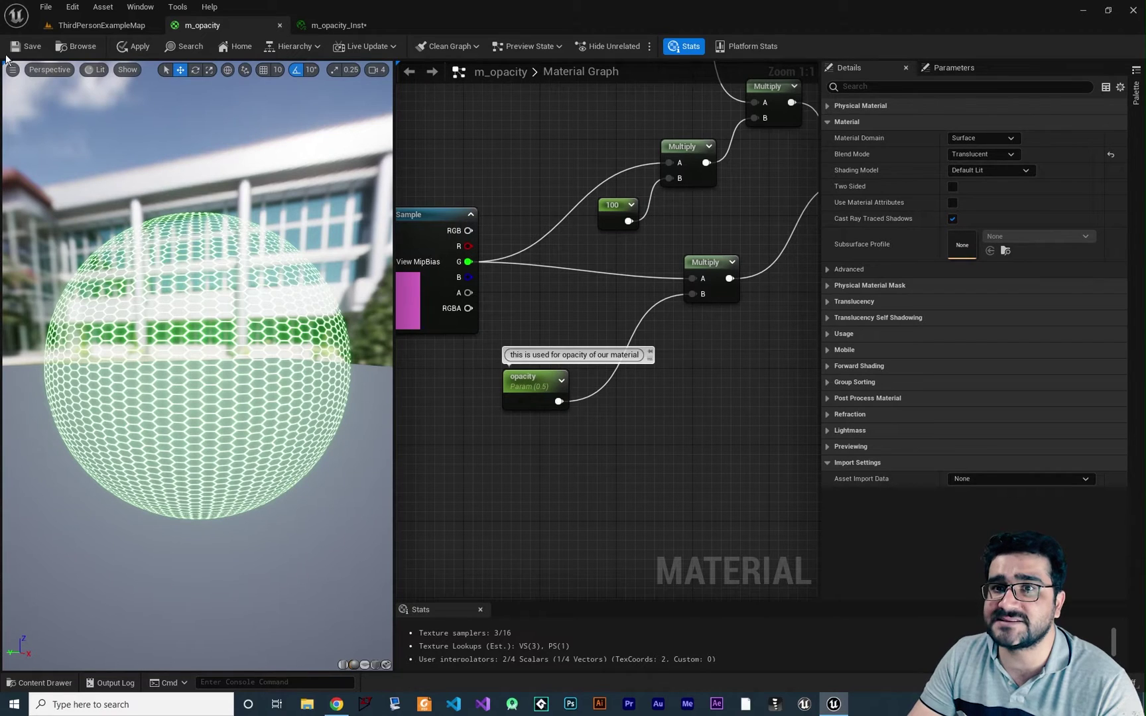
{"action": "left_click", "coordinate": [134, 45]}
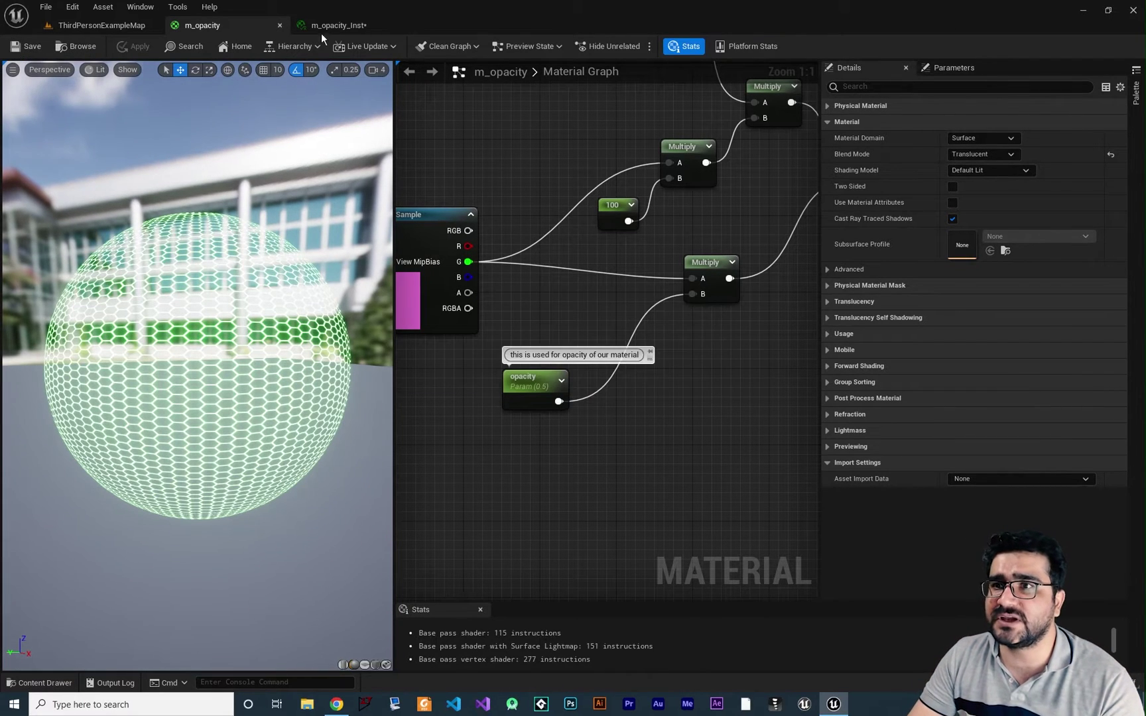
- Enable the opacity override in m_opacity_Inst and raise its value to about 39.62
{"action": "left_click", "coordinate": [341, 26]}
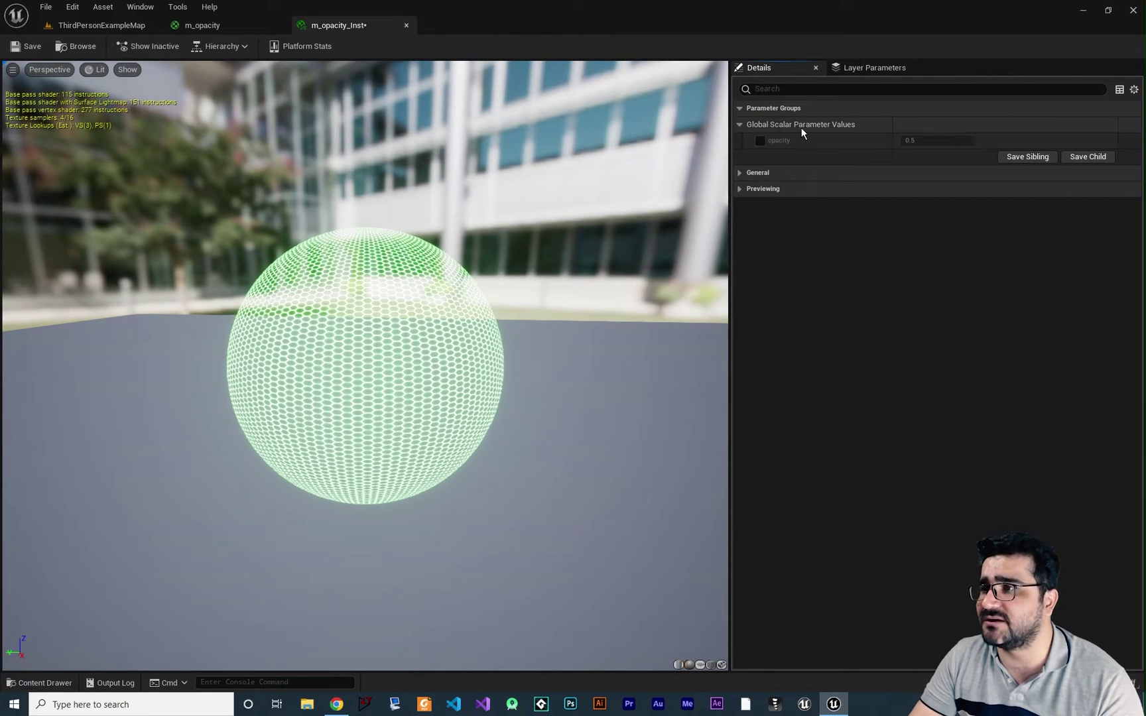
{"action": "left_click", "coordinate": [760, 142]}
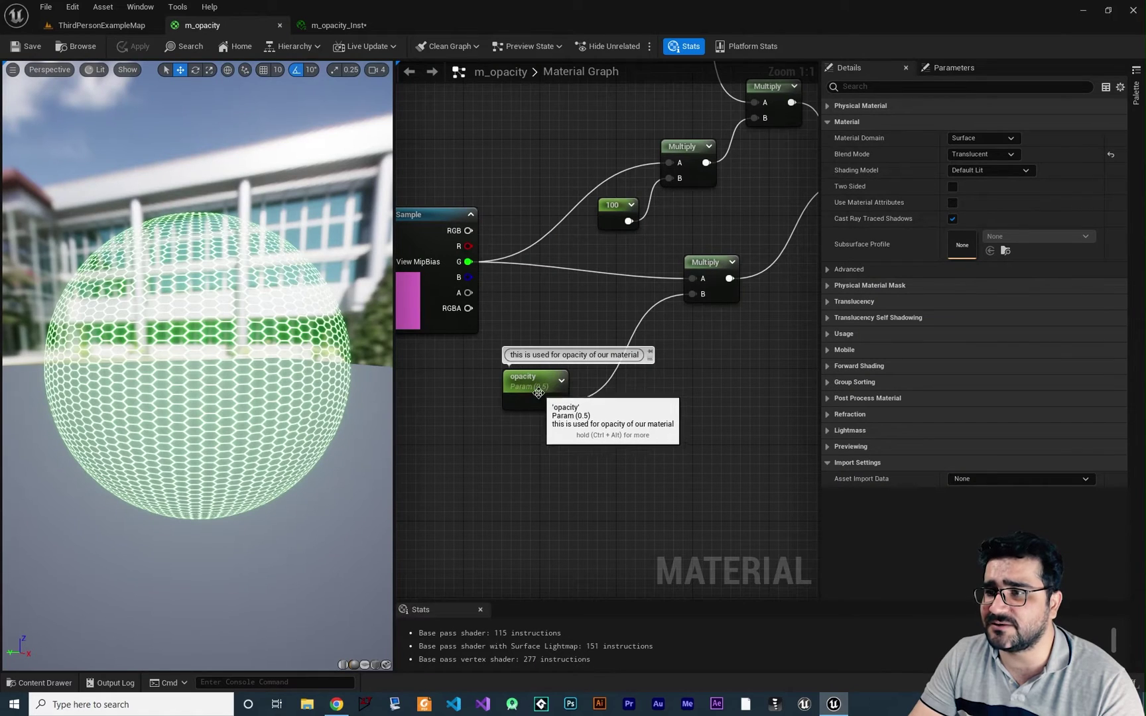
{"action": "left_click", "coordinate": [332, 27]}
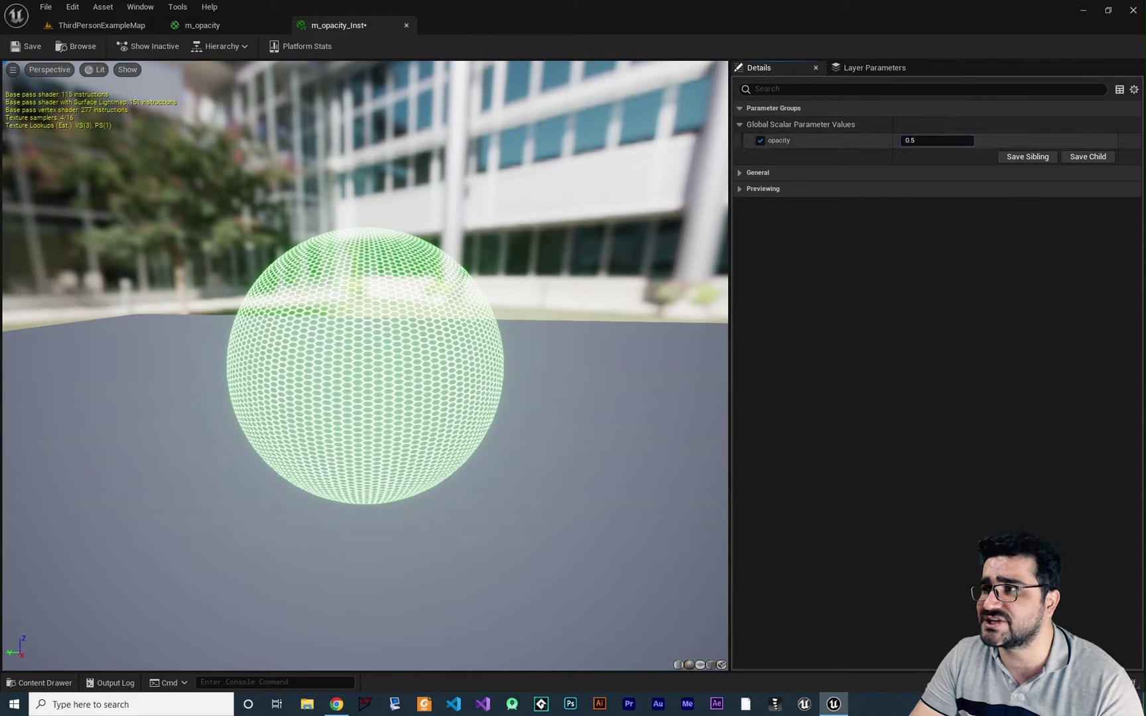
{"action": "left_click_drag", "start_coordinate": [937, 141], "coordinate": [972, 141]}
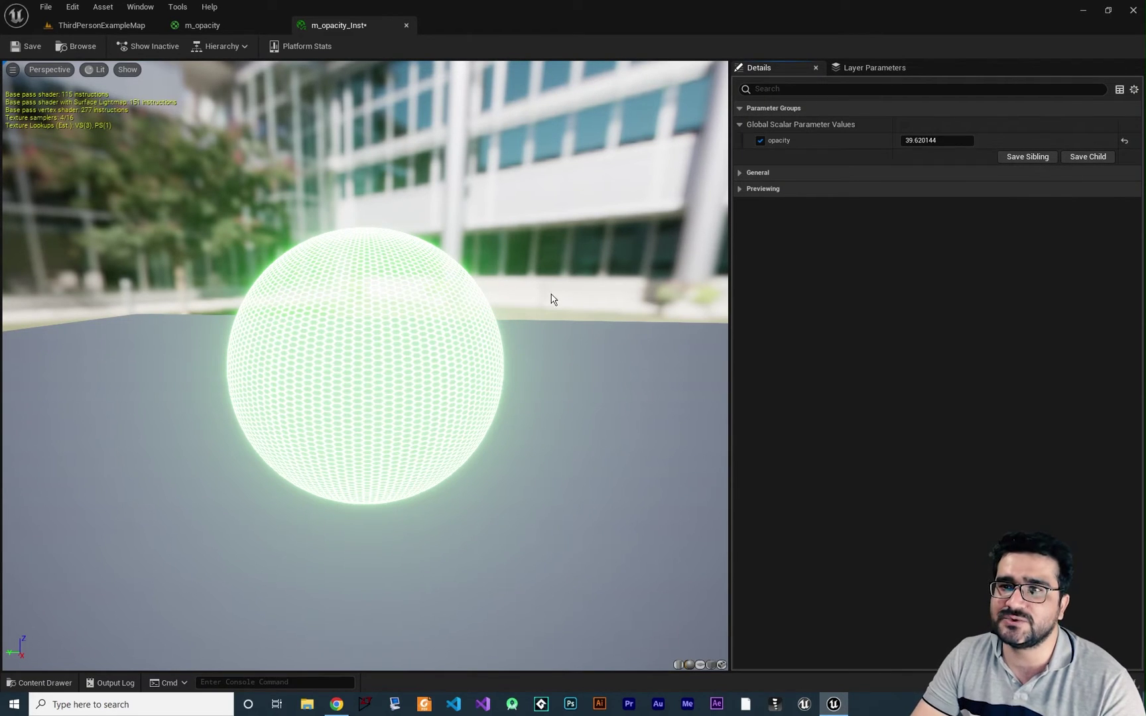
- Set the opacity override in m_opacity_Inst to 0.5
{"action": "left_click", "coordinate": [202, 26]}
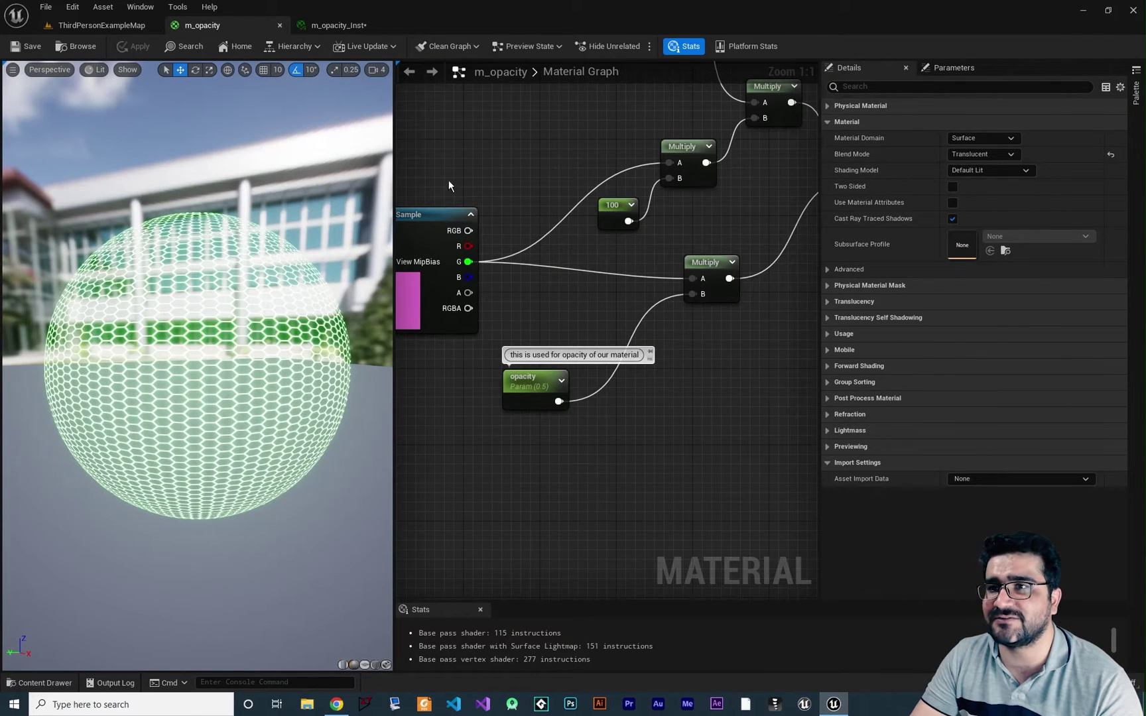
{"action": "left_click", "coordinate": [339, 27]}
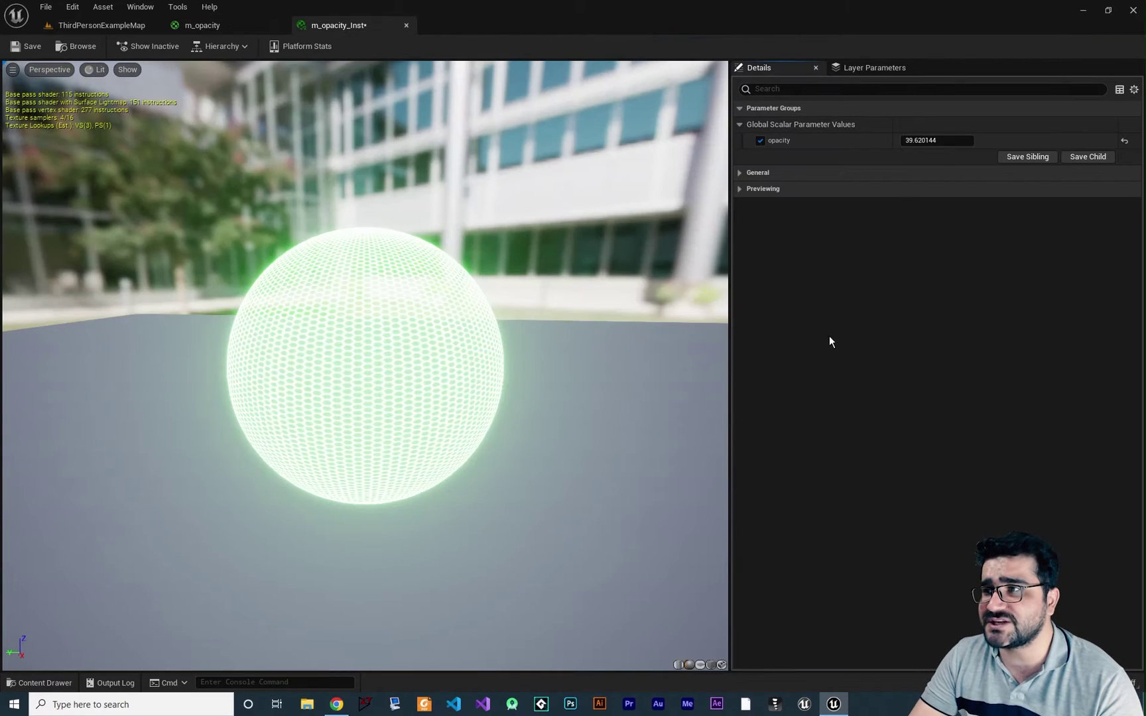
{"action": "left_click", "coordinate": [929, 140]}
{"action": "type", "text": "0.5"}
{"action": "key", "text": "Return"}
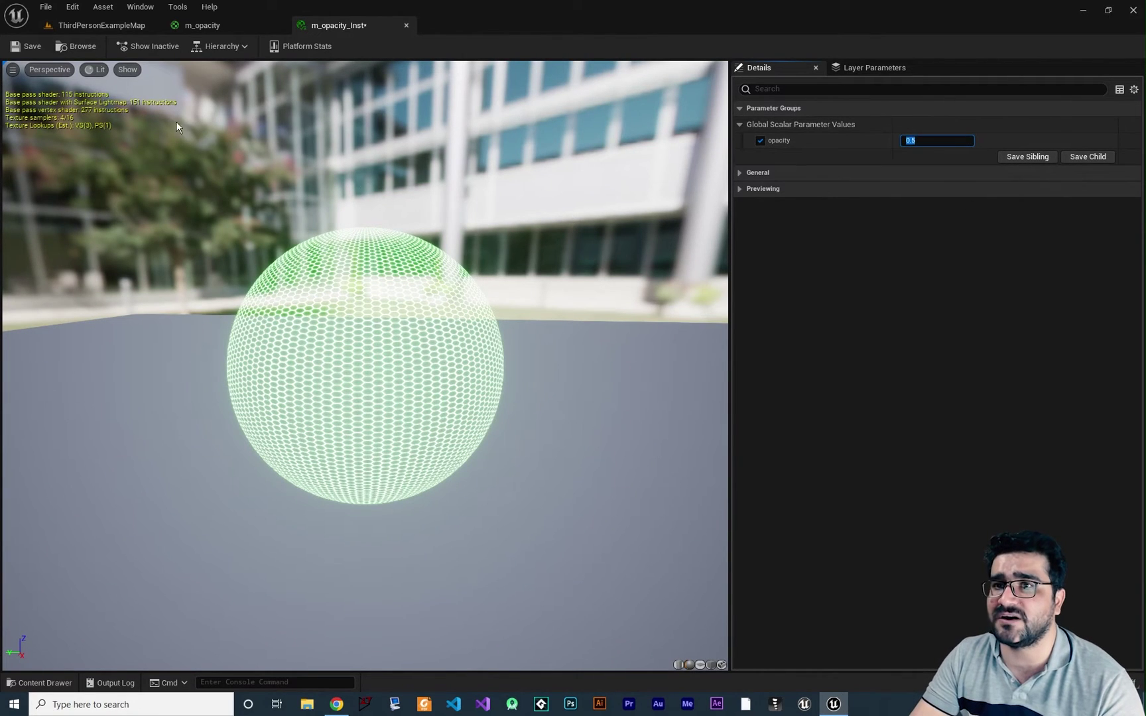
- Check the TexCoord node's tiling settings in m_opacity and move the node farther from the Texture Sample to make room between them
{"action": "left_click", "coordinate": [213, 25]}
{"action": "right_click_drag", "start_coordinate": [451, 386], "coordinate": [707, 426]}
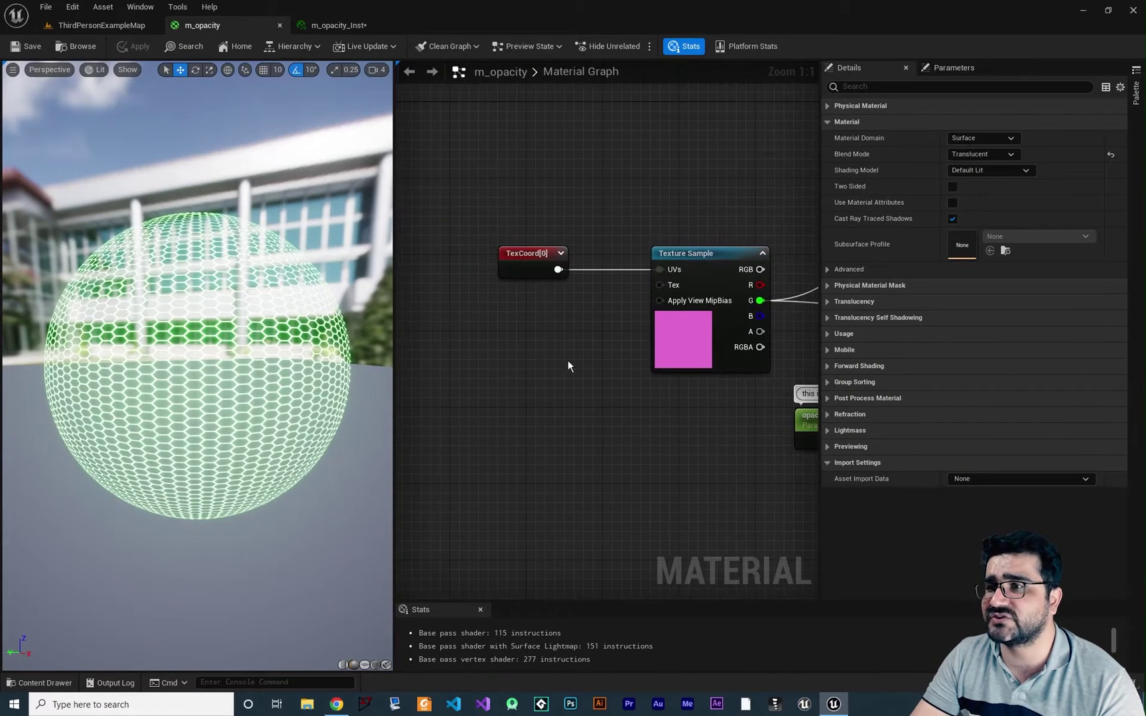
{"action": "mouse_move", "coordinate": [568, 360]}
{"action": "right_mouse_down"}
{"action": "mouse_move", "coordinate": [509, 391]}
{"action": "mouse_move", "coordinate": [571, 361]}
{"action": "right_mouse_up"}
{"action": "left_click", "coordinate": [545, 291]}
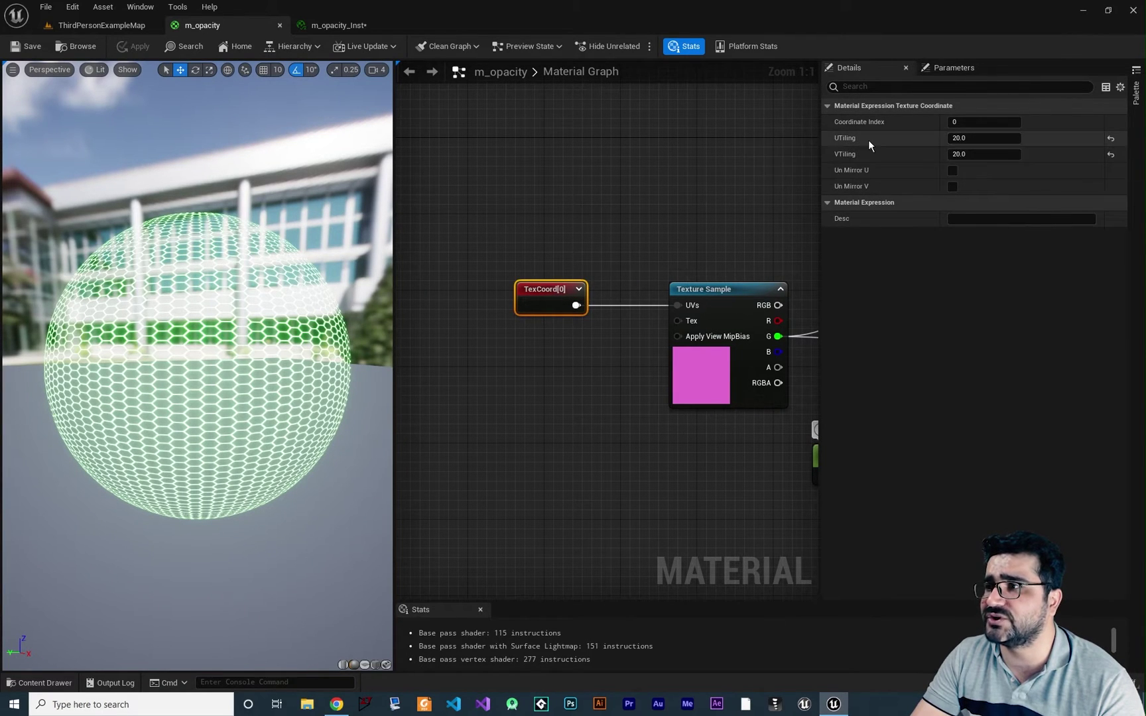
{"action": "right_click_drag", "start_coordinate": [591, 396], "coordinate": [672, 374]}
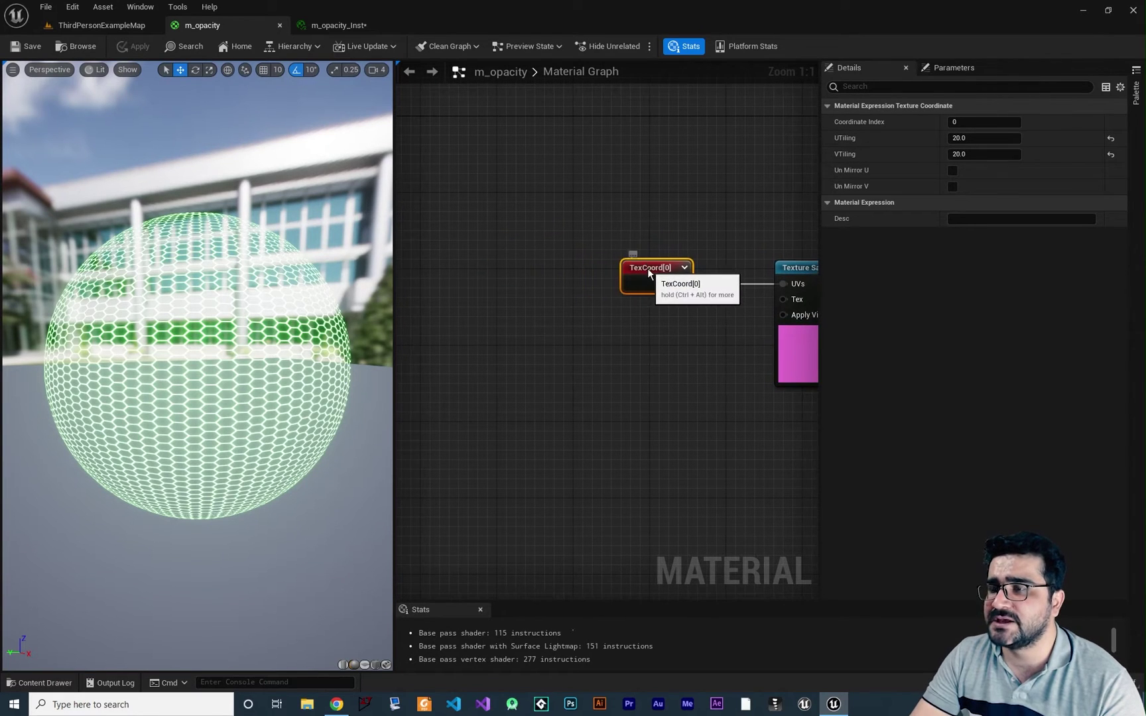
{"action": "left_click_drag", "start_coordinate": [648, 268], "coordinate": [551, 268]}
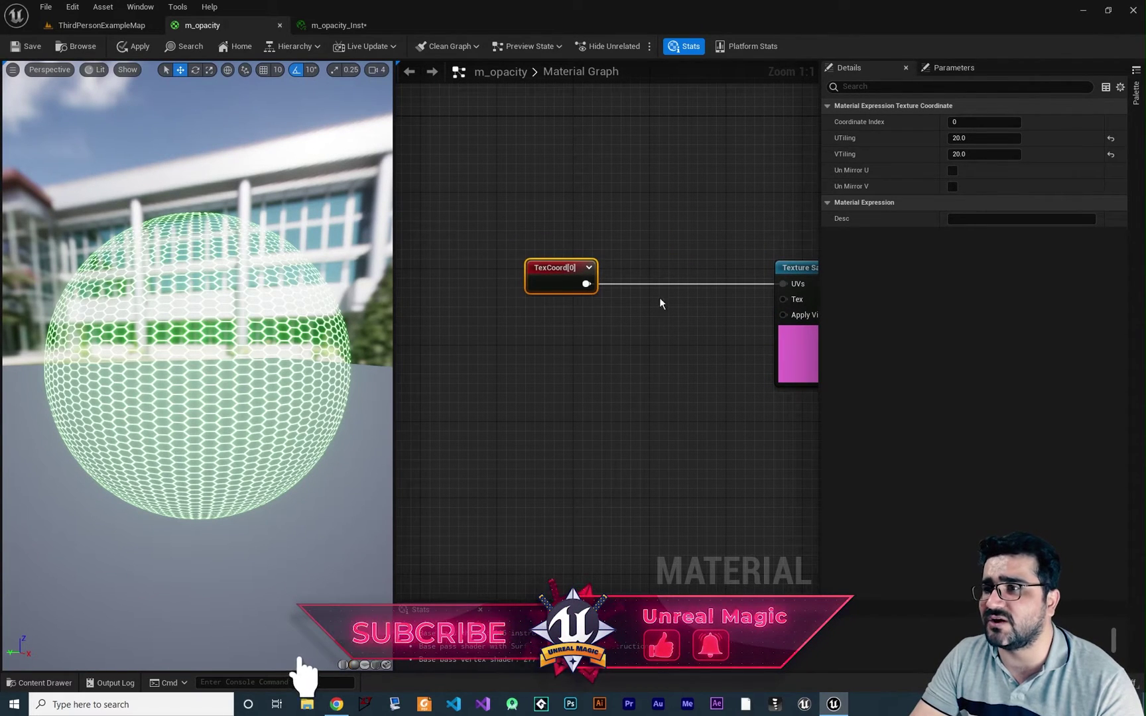
{"action": "right_click_drag", "start_coordinate": [636, 390], "coordinate": [572, 389]}
{"action": "mouse_move", "coordinate": [579, 327]}
{"action": "right_mouse_down"}
{"action": "mouse_move", "coordinate": [602, 361]}
{"action": "mouse_move", "coordinate": [577, 349]}
{"action": "right_mouse_up"}
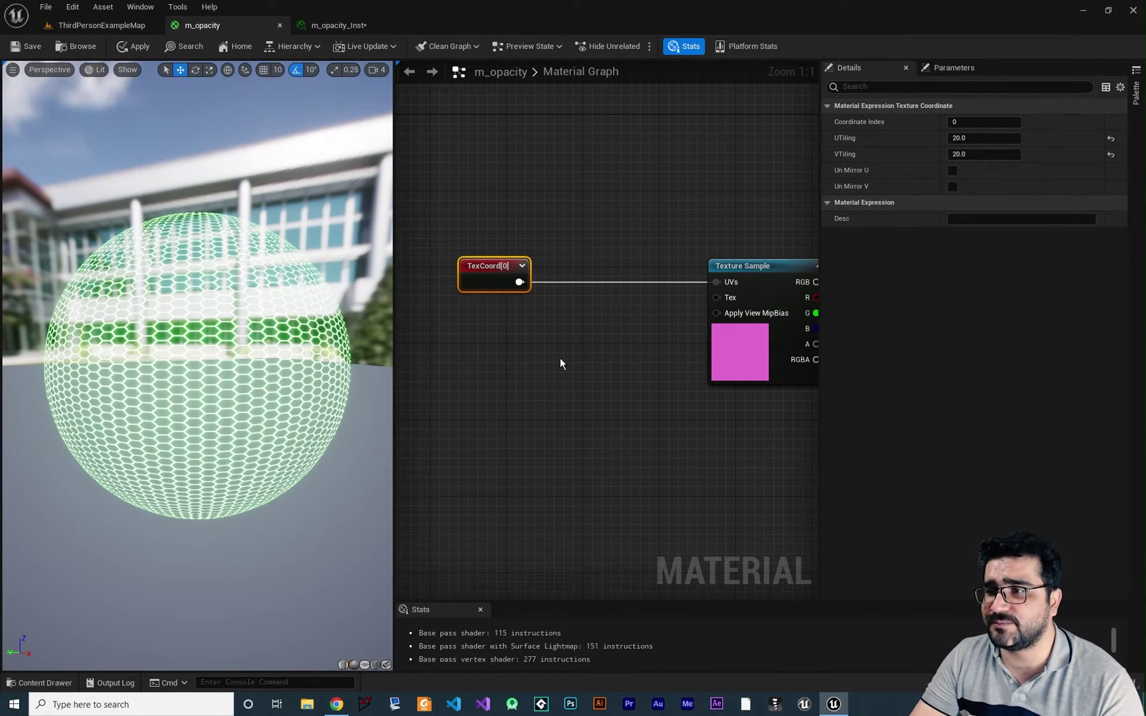
- Add a scalar parameter named "tiling" below the TexCoord node in the m_opacity graph
{"action": "left_click", "coordinate": [560, 359]}
{"action": "type", "text": "sssss"}
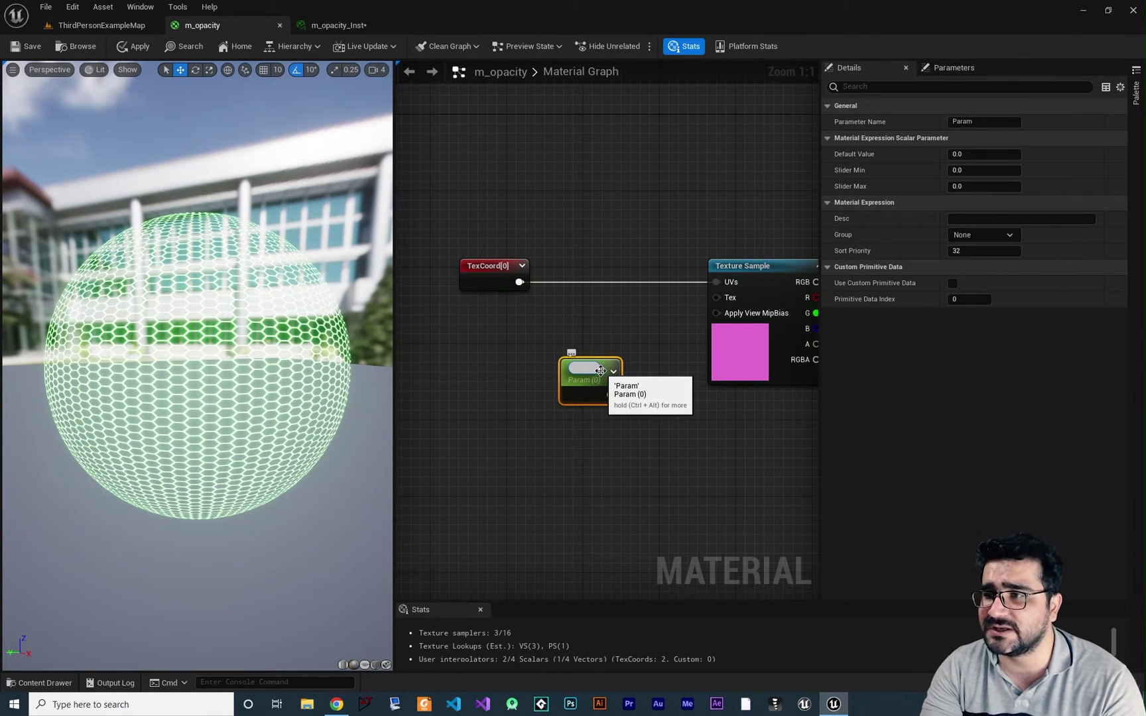
{"action": "left_click_drag", "start_coordinate": [601, 370], "coordinate": [549, 363]}
{"action": "double_click", "coordinate": [550, 363]}
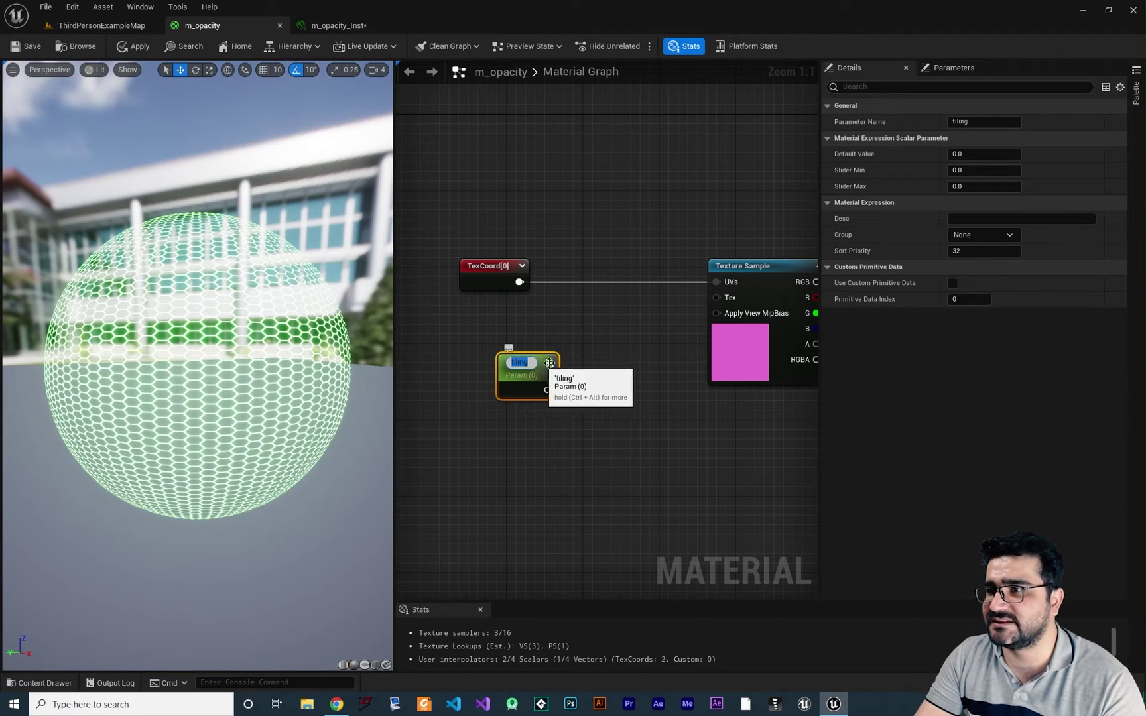
{"action": "key", "text": "Return"}
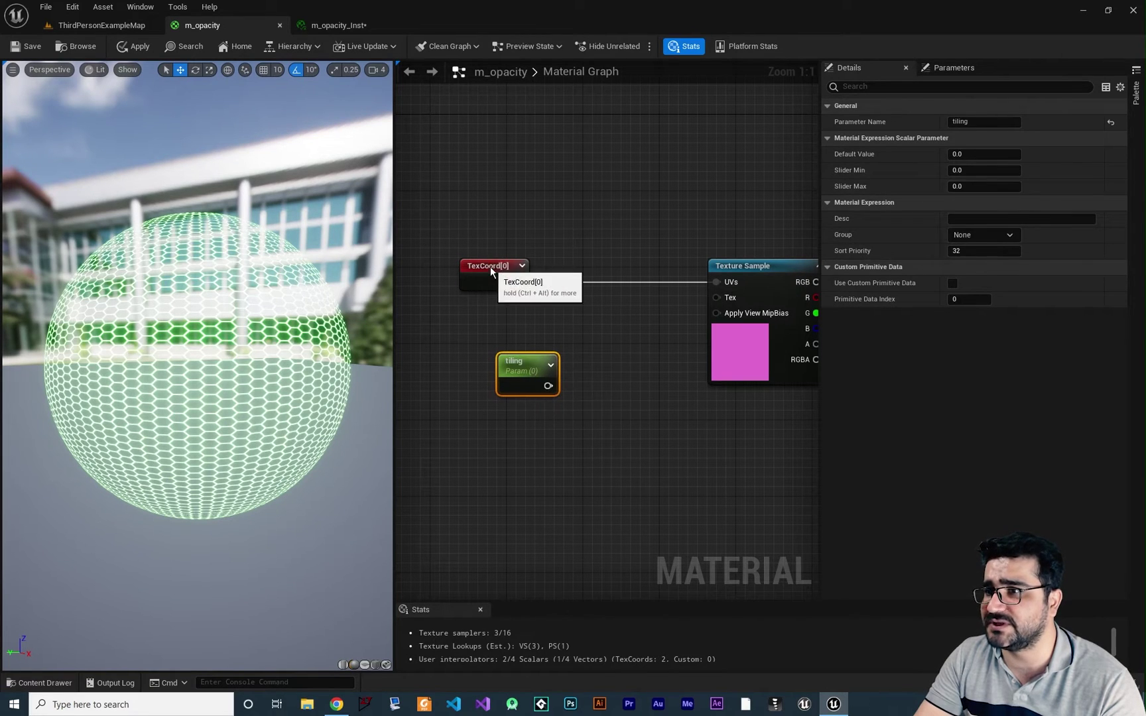
- Set the tiling parameter's default value to 20
{"action": "left_click", "coordinate": [494, 273]}
{"action": "left_click", "coordinate": [527, 371]}
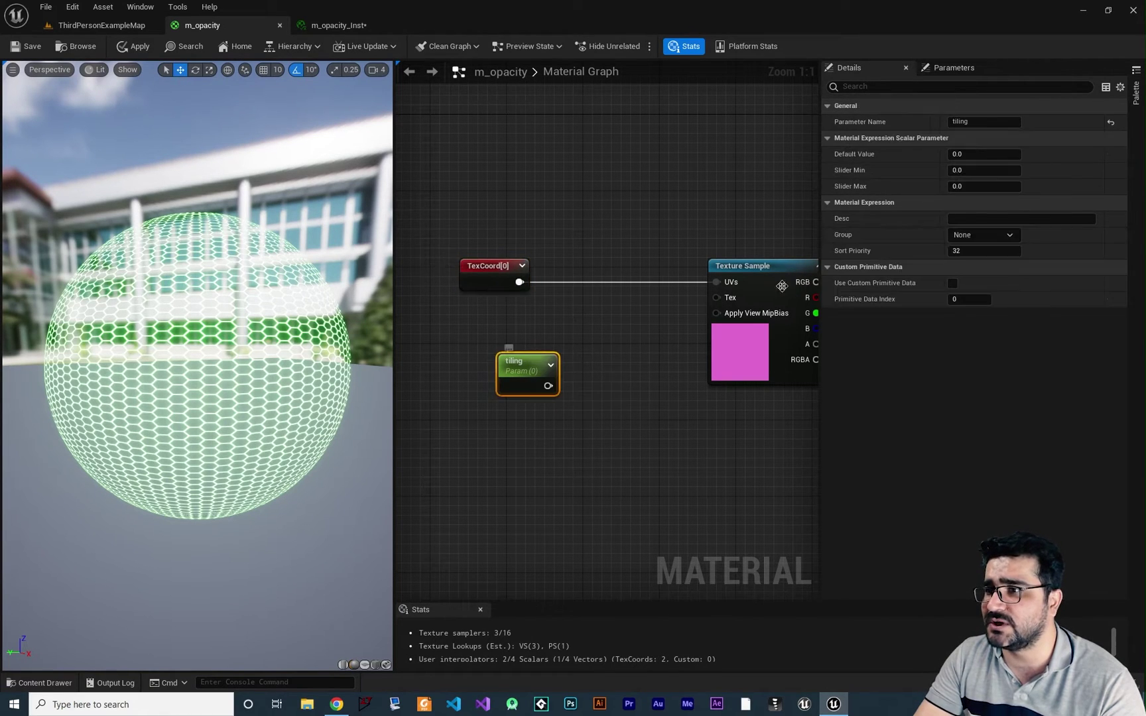
{"action": "left_click", "coordinate": [962, 154]}
{"action": "type", "text": "20"}
{"action": "key", "text": "Return"}
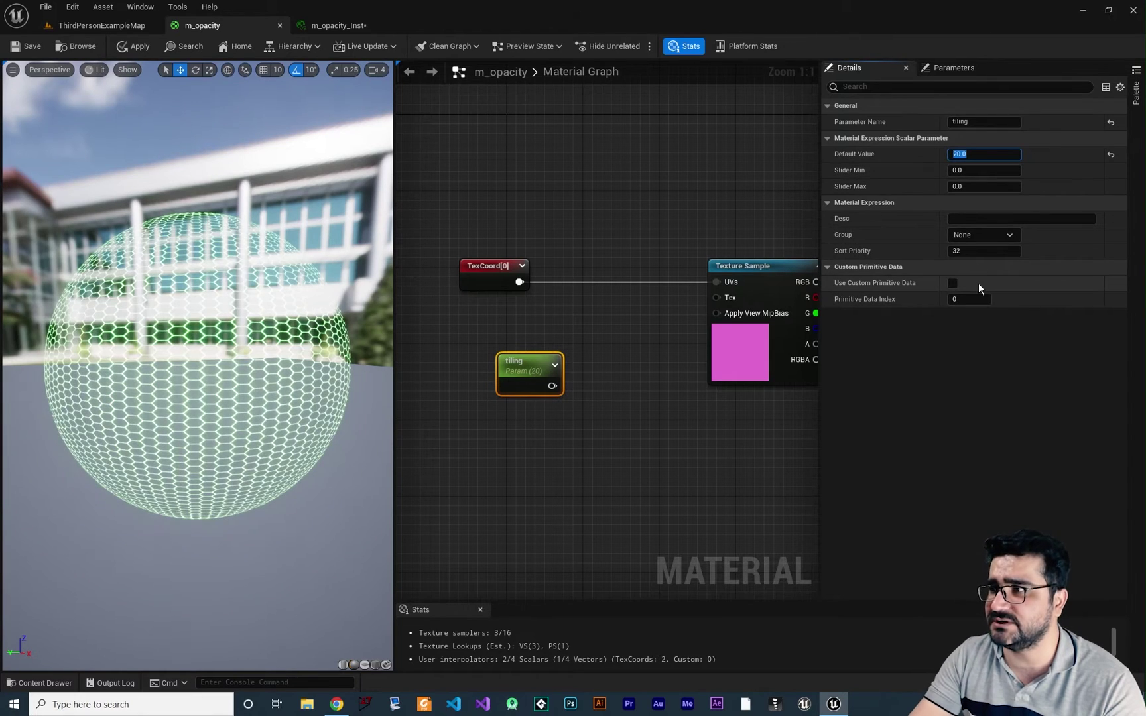
- Set both UTiling and VTiling of the TexCoord node to 1
{"action": "right_click_drag", "start_coordinate": [590, 339], "coordinate": [539, 350]}
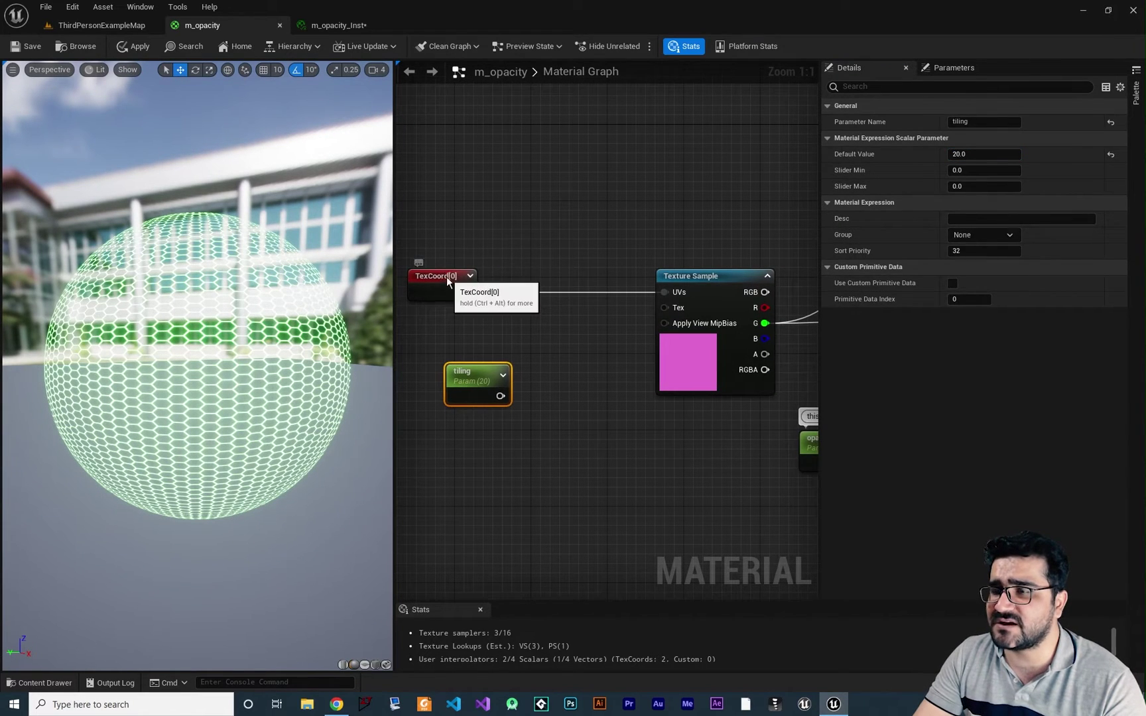
{"action": "left_click", "coordinate": [469, 281]}
{"action": "left_click", "coordinate": [959, 138]}
{"action": "type", "text": "1"}
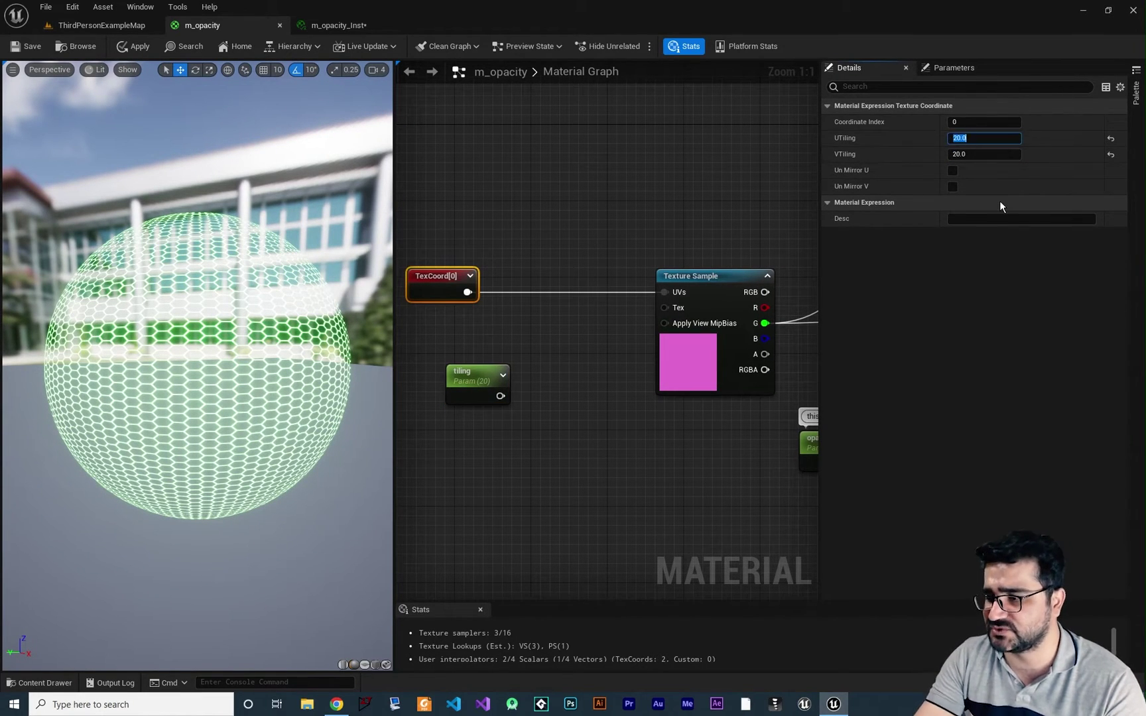
{"action": "key", "text": "Tab"}
{"action": "type", "text": "1"}
{"action": "key", "text": "Return"}
- Add a Multiply node, feed TexCoord into A and tiling into B, and connect its output to the Texture Sample's UVs
{"action": "right_click_drag", "start_coordinate": [561, 362], "coordinate": [570, 390]}
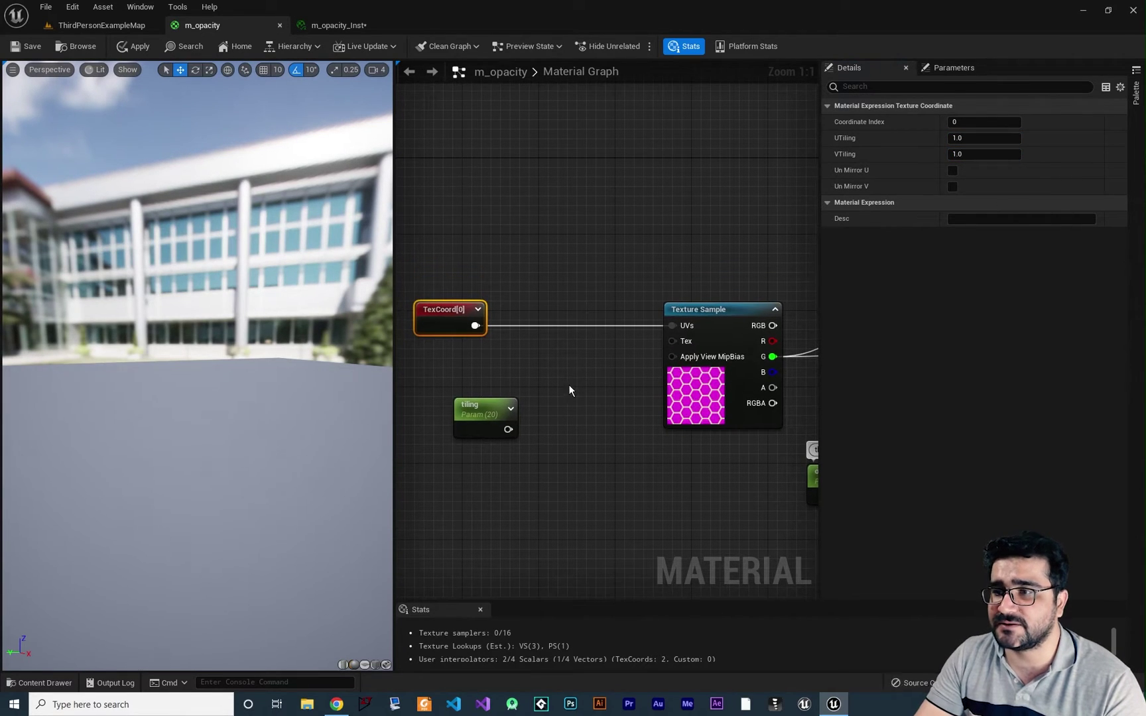
{"action": "right_click", "coordinate": [571, 311]}
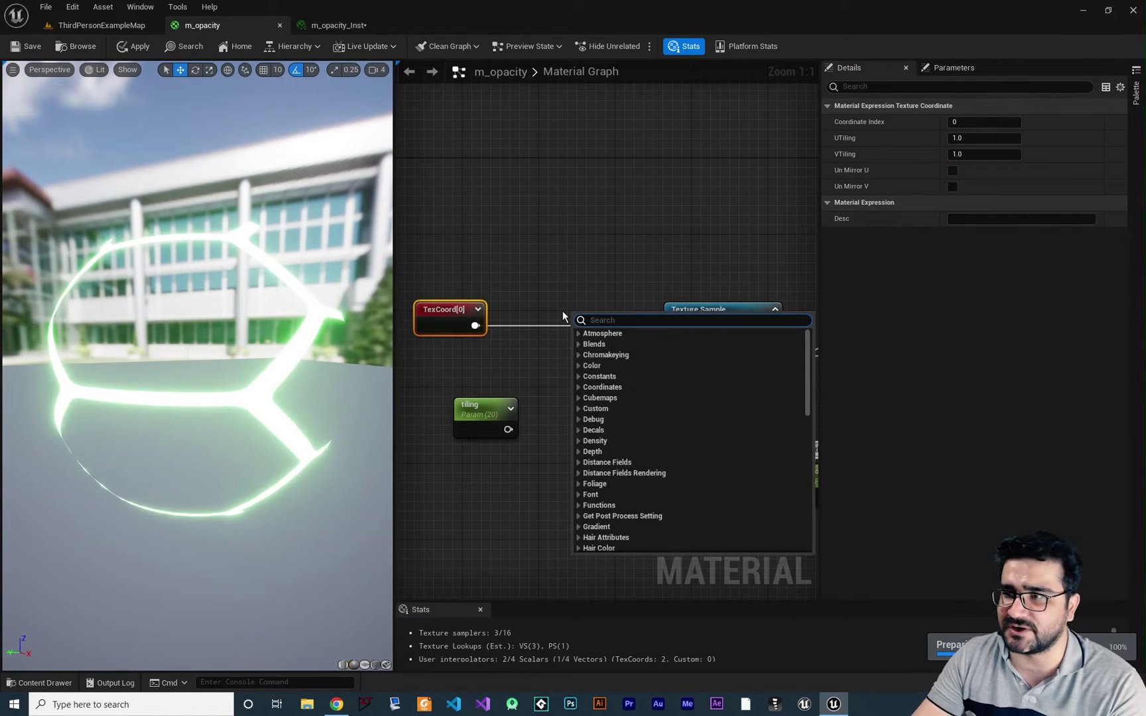
{"action": "type", "text": "multi"}
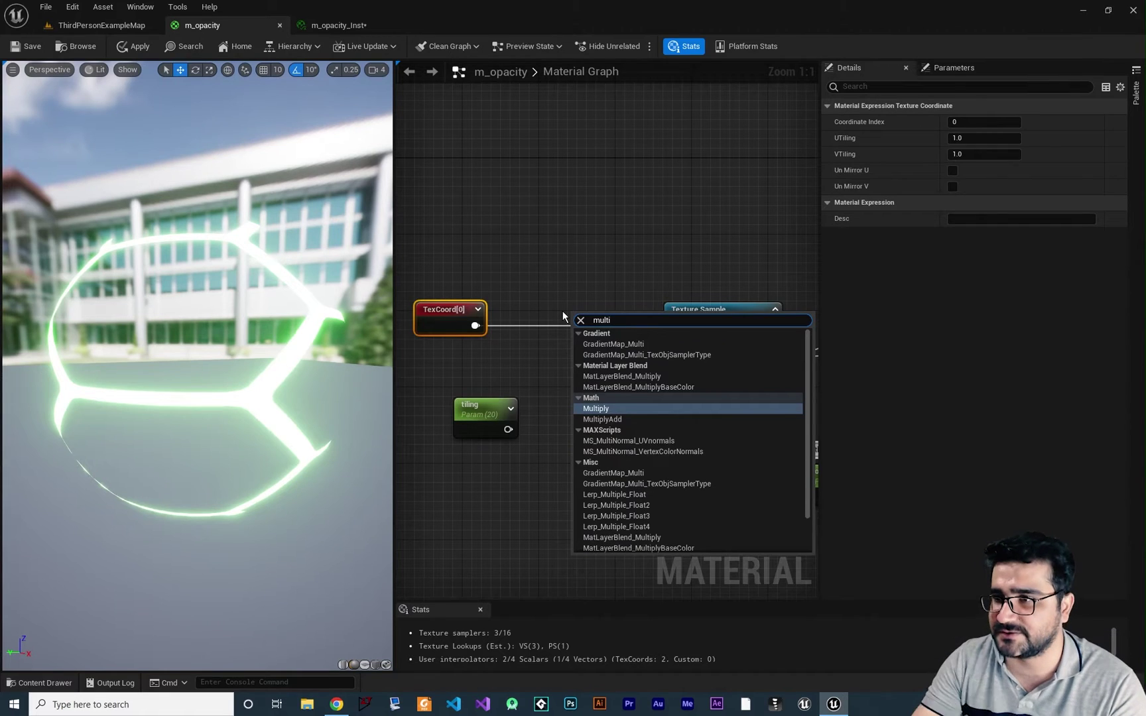
{"action": "key", "text": "Return"}
{"action": "left_click_drag", "start_coordinate": [597, 320], "coordinate": [585, 357]}
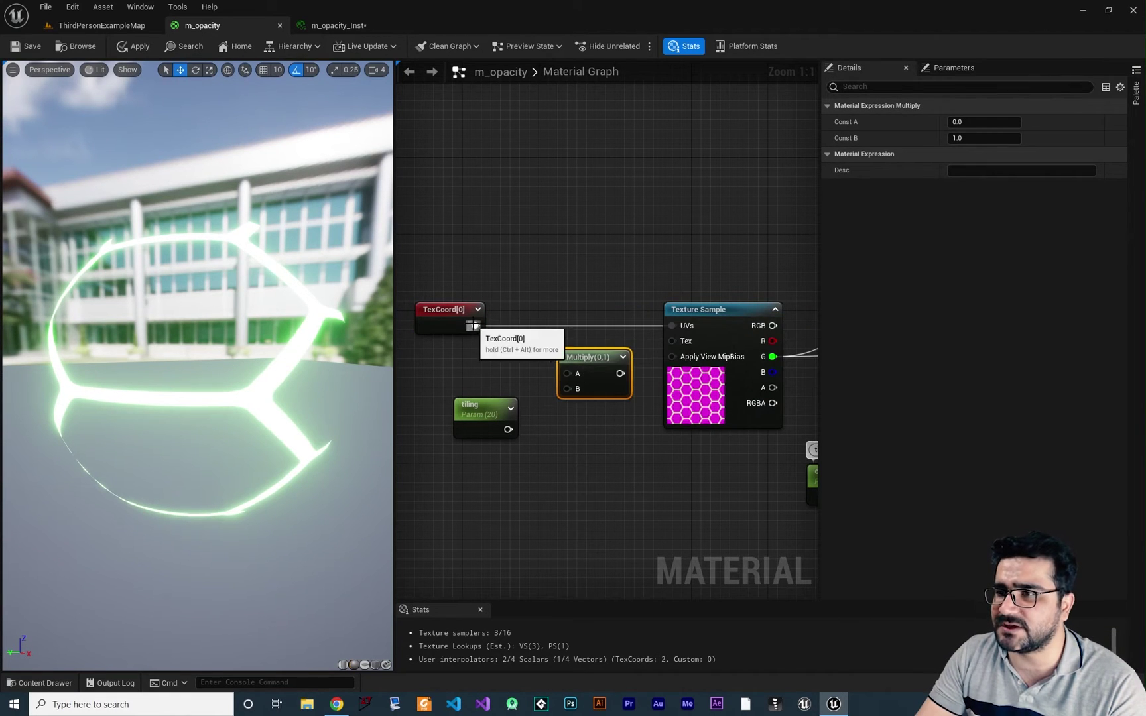
{"action": "left_click_drag", "start_coordinate": [475, 325], "coordinate": [569, 373]}
{"action": "left_click_drag", "start_coordinate": [508, 429], "coordinate": [674, 325]}
{"action": "right_click_drag", "start_coordinate": [689, 493], "coordinate": [681, 467]}
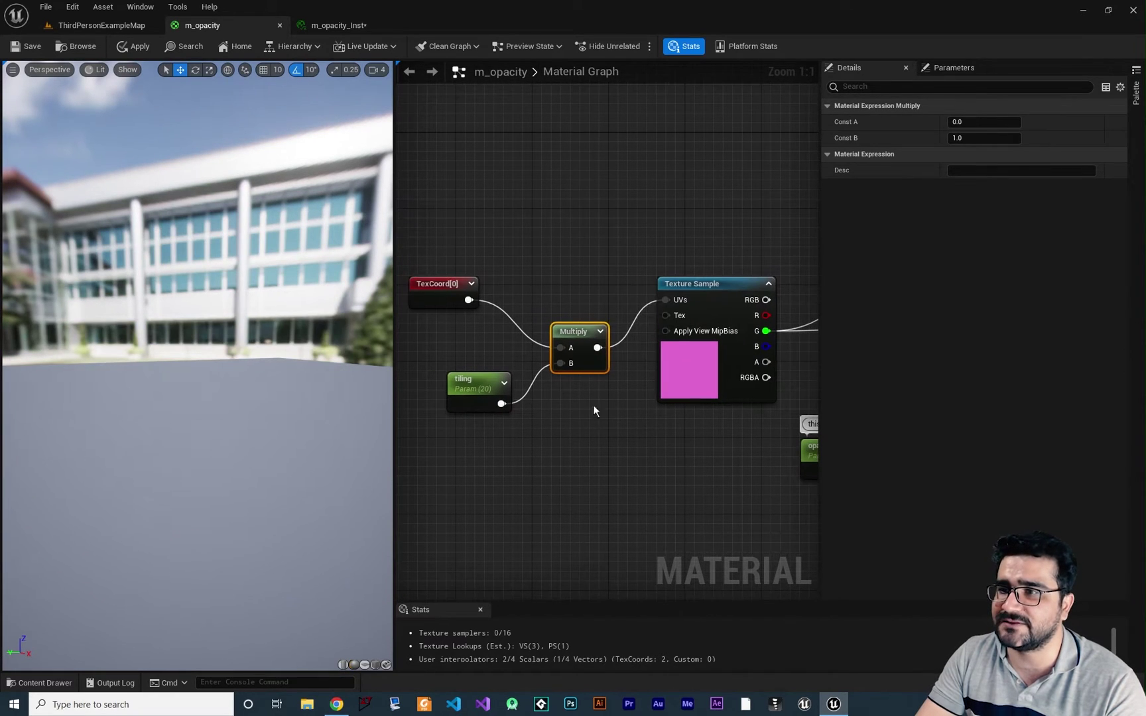
- Check the TexCoord node's tiling values and save the m_opacity material
{"action": "left_click", "coordinate": [443, 295]}
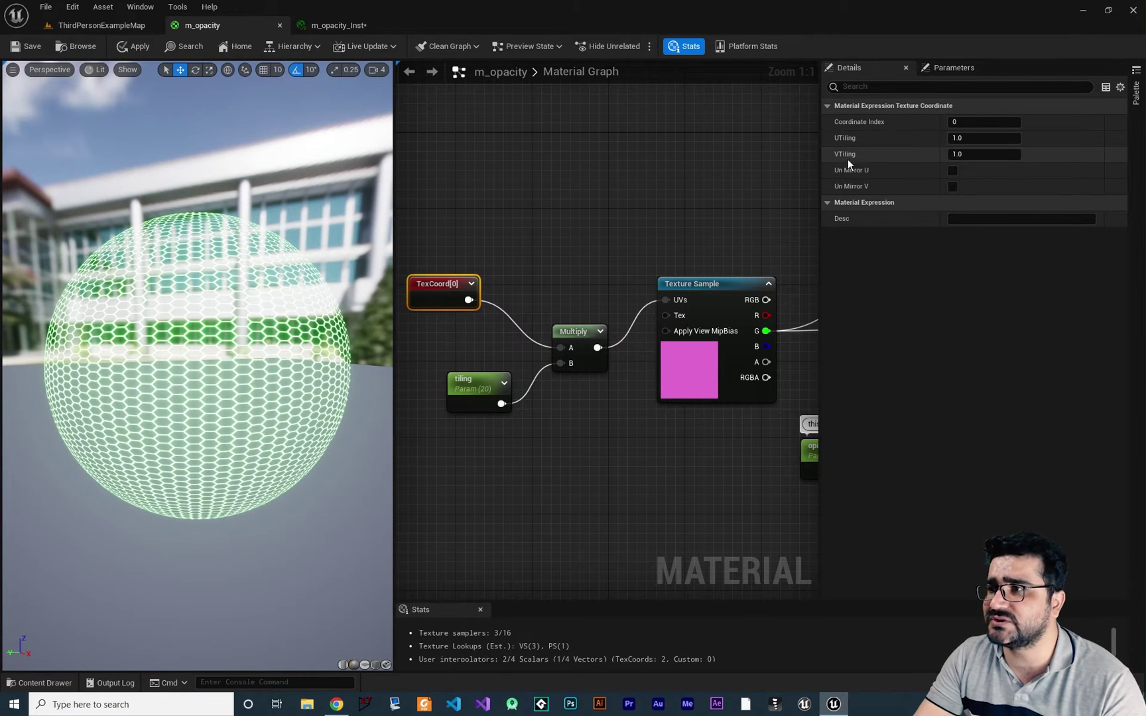
{"action": "left_click", "coordinate": [446, 412]}
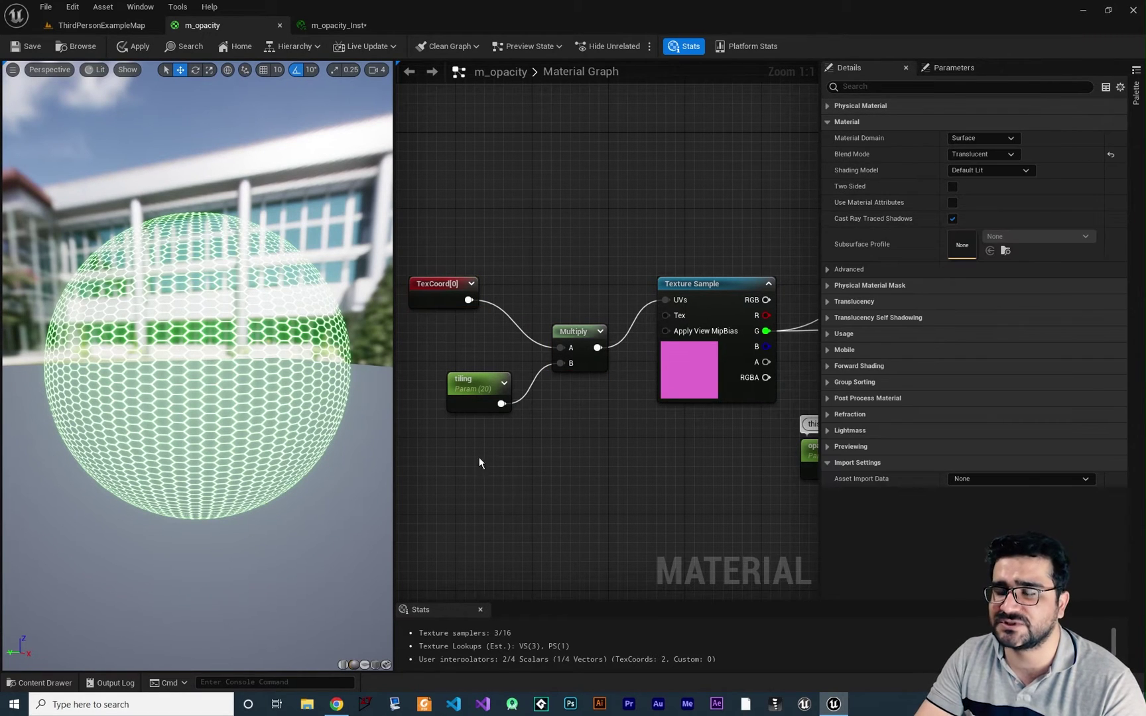
{"action": "right_click_drag", "start_coordinate": [479, 461], "coordinate": [529, 464]}
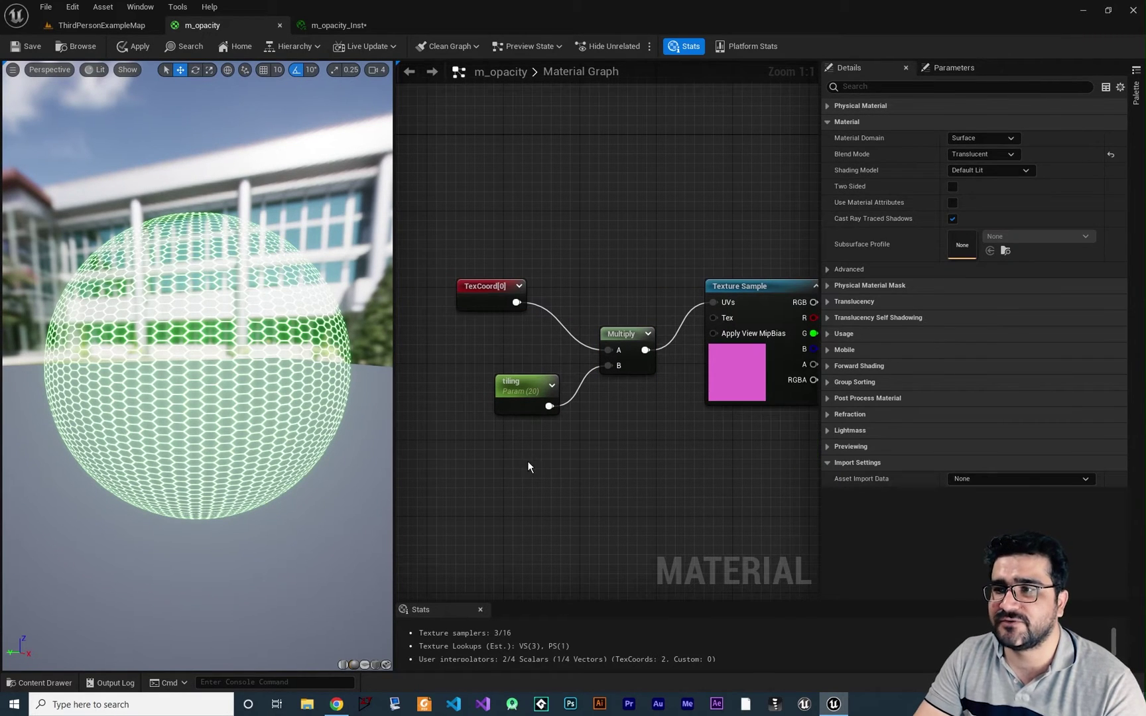
{"action": "left_click", "coordinate": [29, 48]}
- Enable the tiling override in m_opacity_Inst and set its value to 10
{"action": "left_click", "coordinate": [330, 26]}
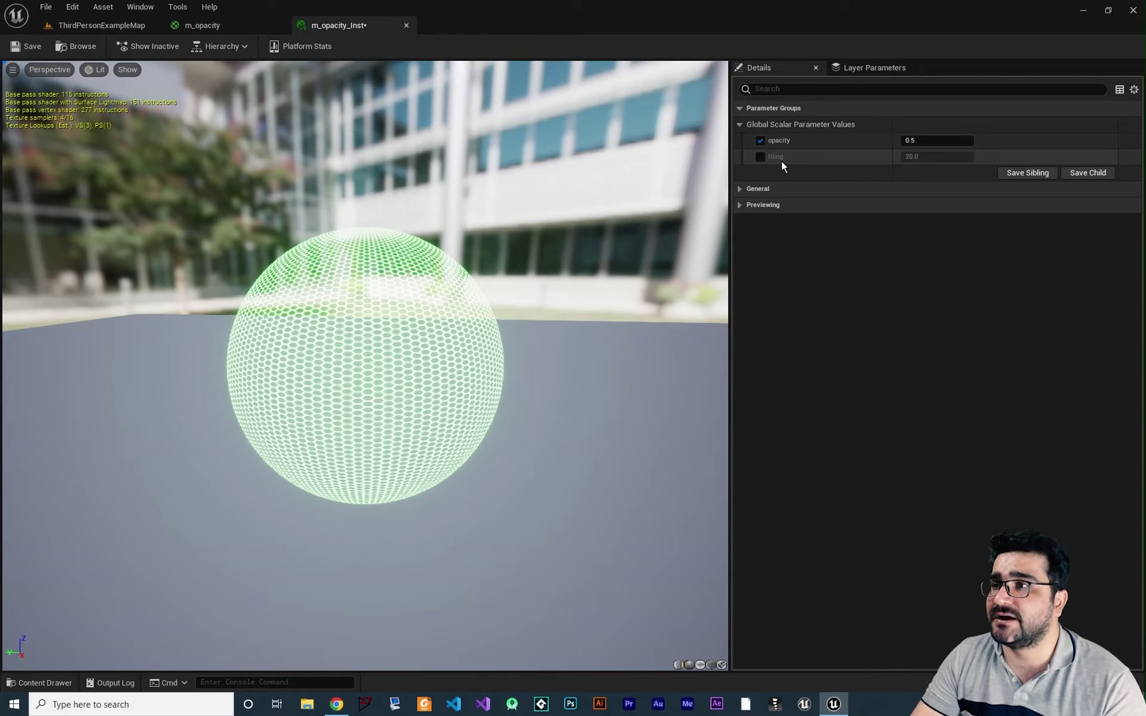
{"action": "left_click", "coordinate": [761, 157]}
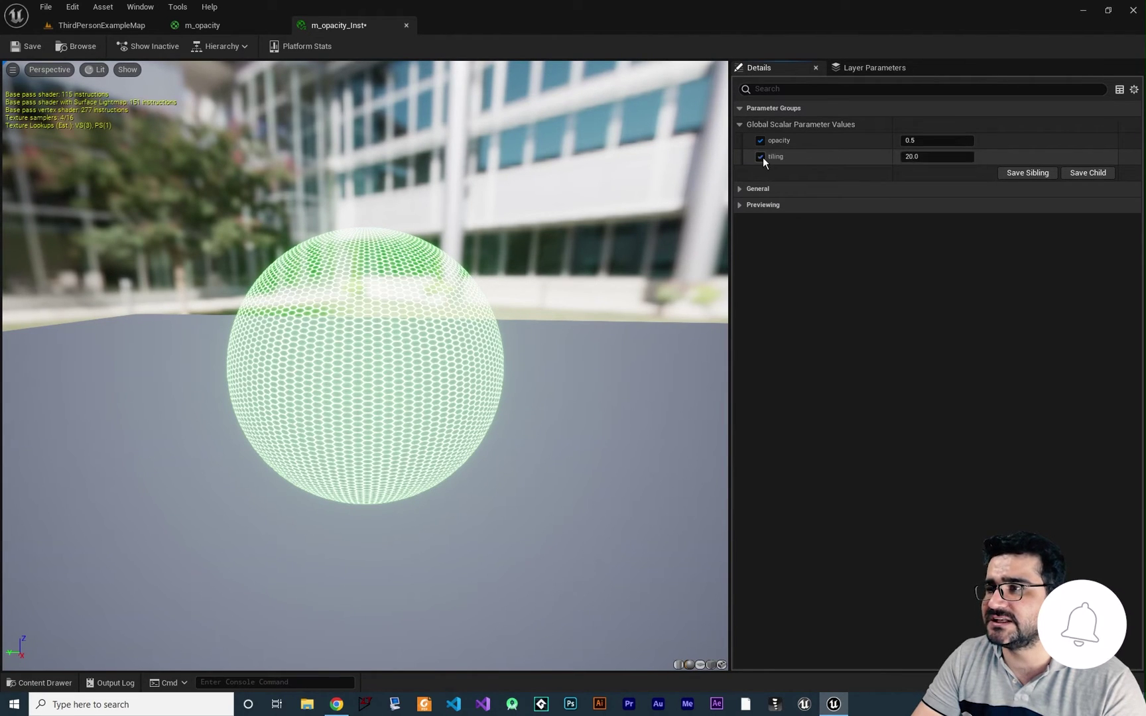
{"action": "left_click", "coordinate": [905, 157]}
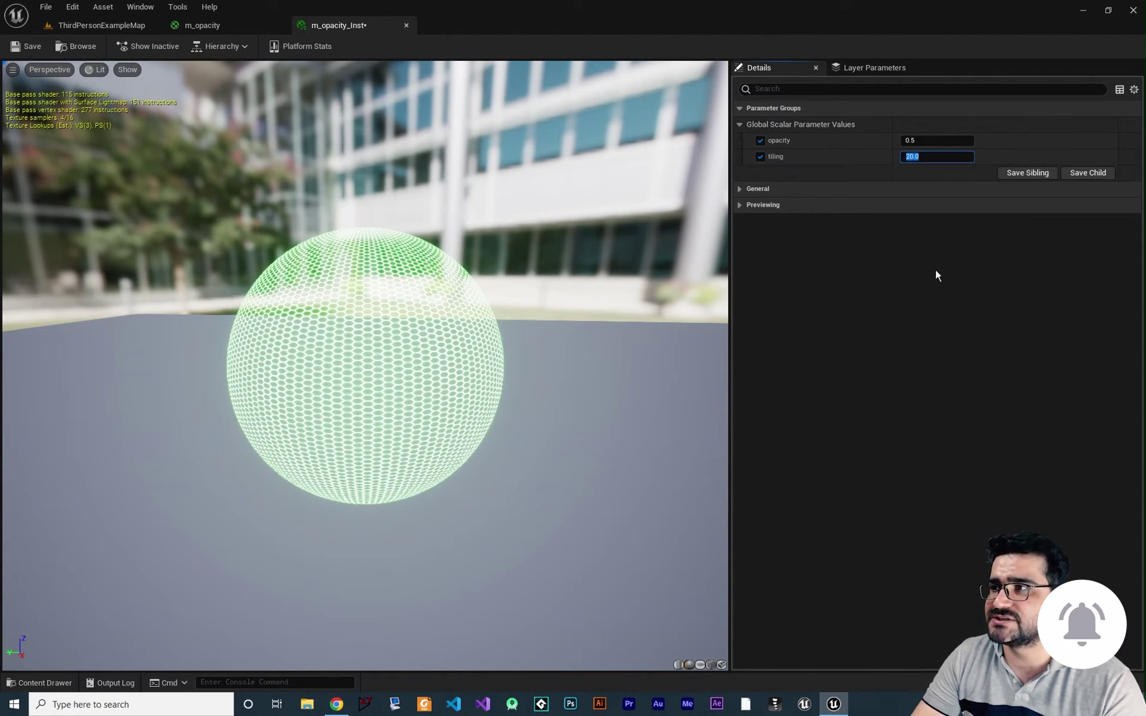
{"action": "type", "text": "10"}
{"action": "key", "text": "Return"}
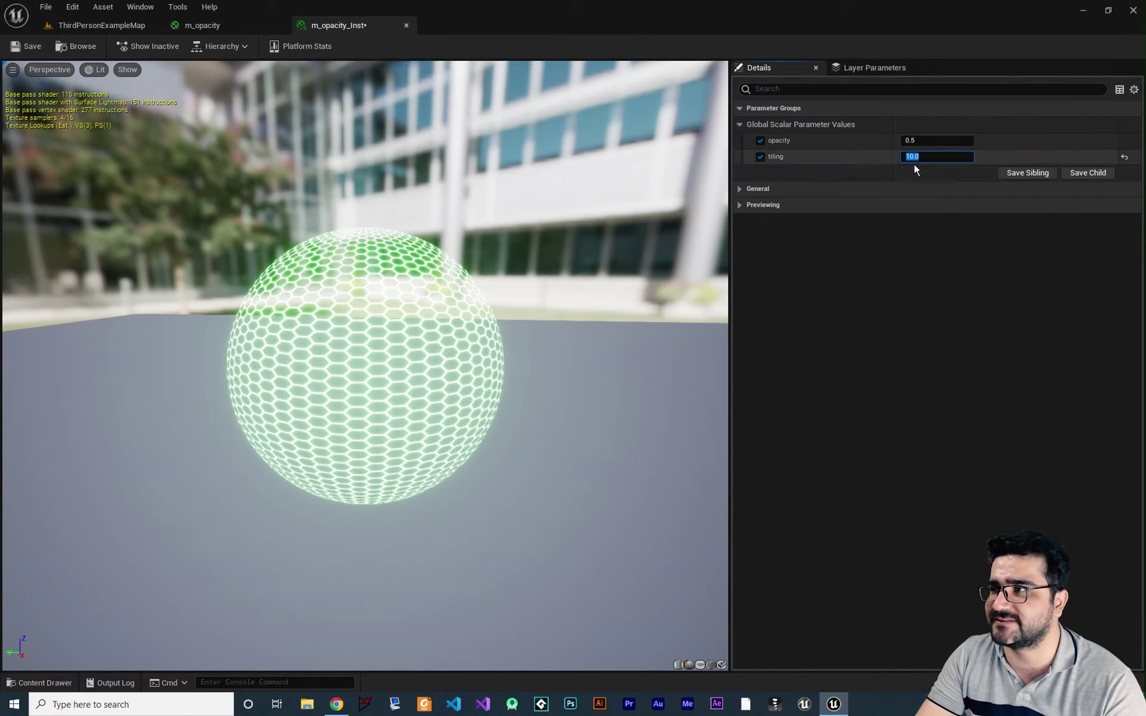
- Vary the tiling value in m_opacity_Inst to compare pattern densities on the preview sphere, ending at about 18.36
{"action": "left_click_drag", "start_coordinate": [922, 157], "coordinate": [972, 157]}
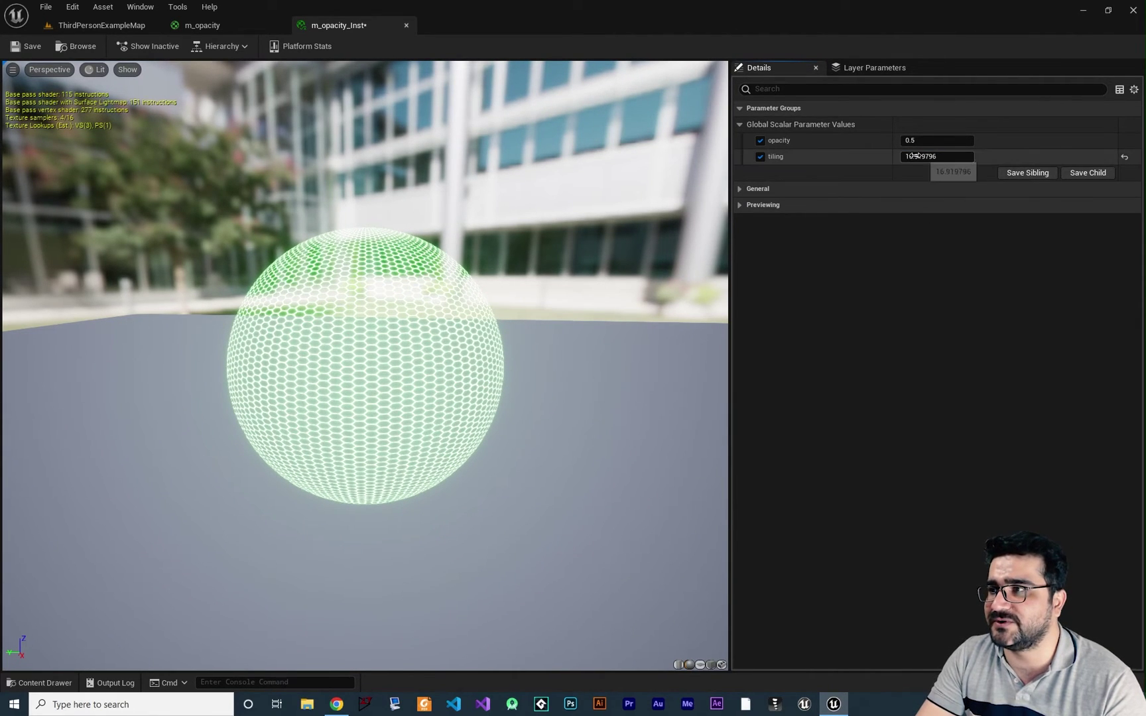
{"action": "left_click_drag", "start_coordinate": [935, 157], "coordinate": [989, 157]}
{"action": "left_click_drag", "start_coordinate": [443, 443], "coordinate": [408, 426]}
{"action": "left_click_drag", "start_coordinate": [931, 160], "coordinate": [882, 161]}
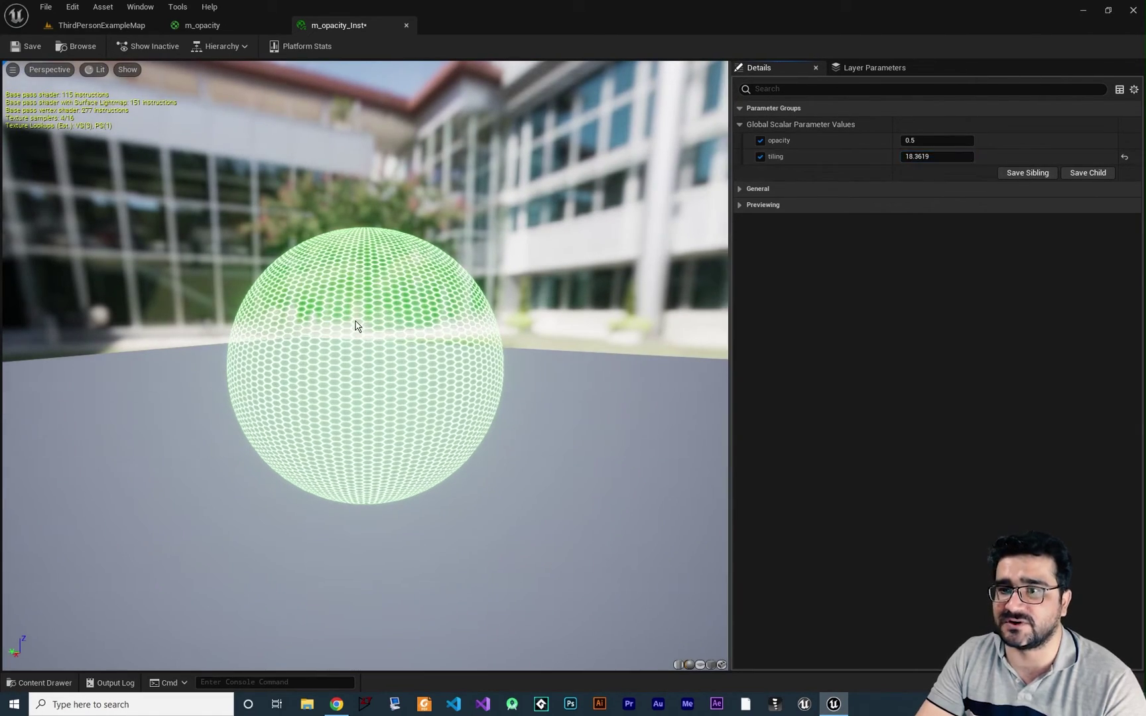
- Apply the m_opacity_Inst material instance from the materials folder to the back wall of ThirdPersonExampleMap
{"action": "left_click", "coordinate": [97, 28]}
{"action": "right_click_drag", "start_coordinate": [458, 365], "coordinate": [504, 372]}
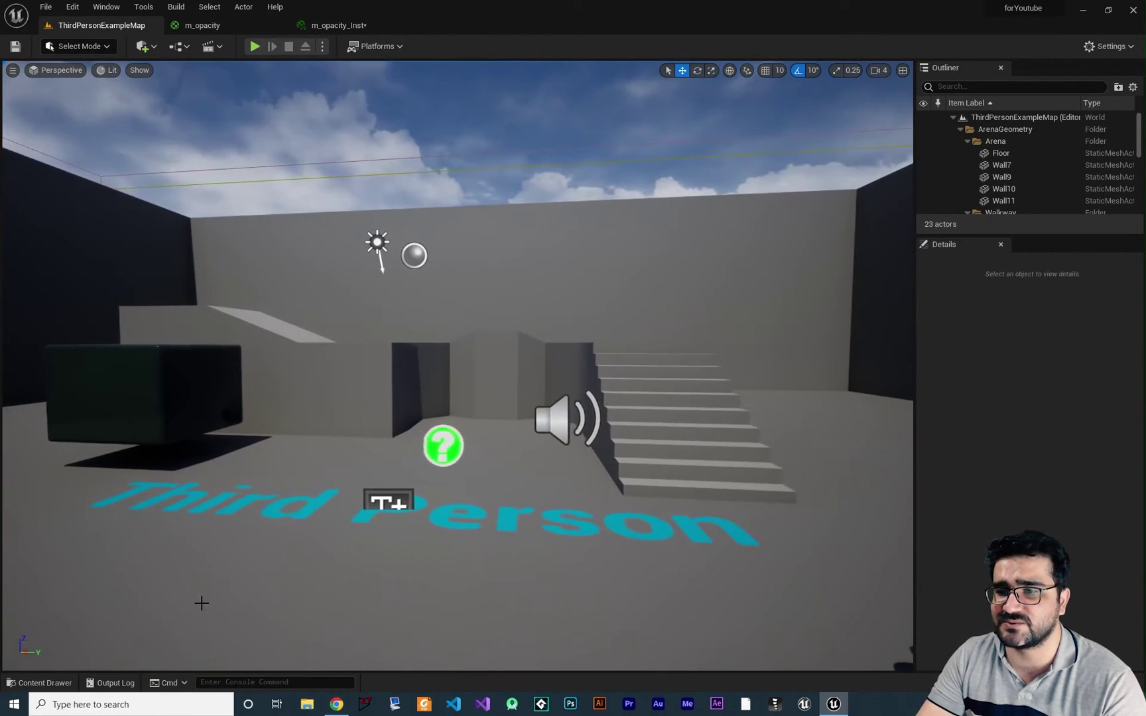
{"action": "left_click", "coordinate": [41, 683]}
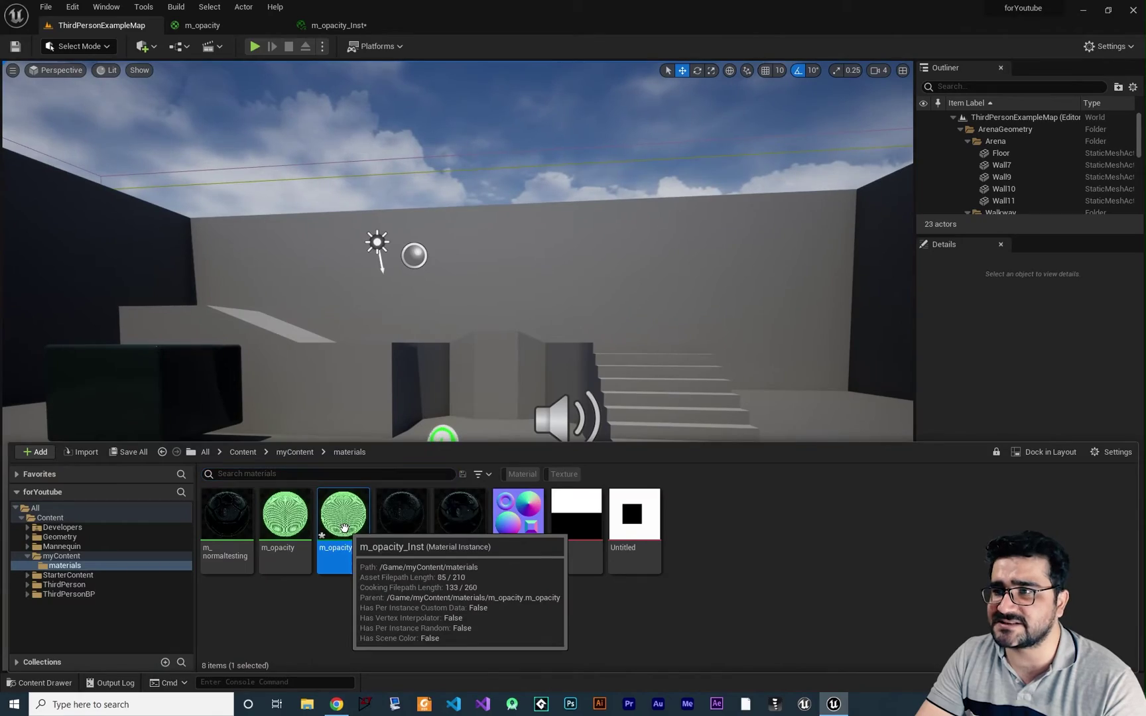
{"action": "left_click_drag", "start_coordinate": [344, 527], "coordinate": [658, 331]}
{"action": "right_click_drag", "start_coordinate": [658, 331], "coordinate": [510, 242]}
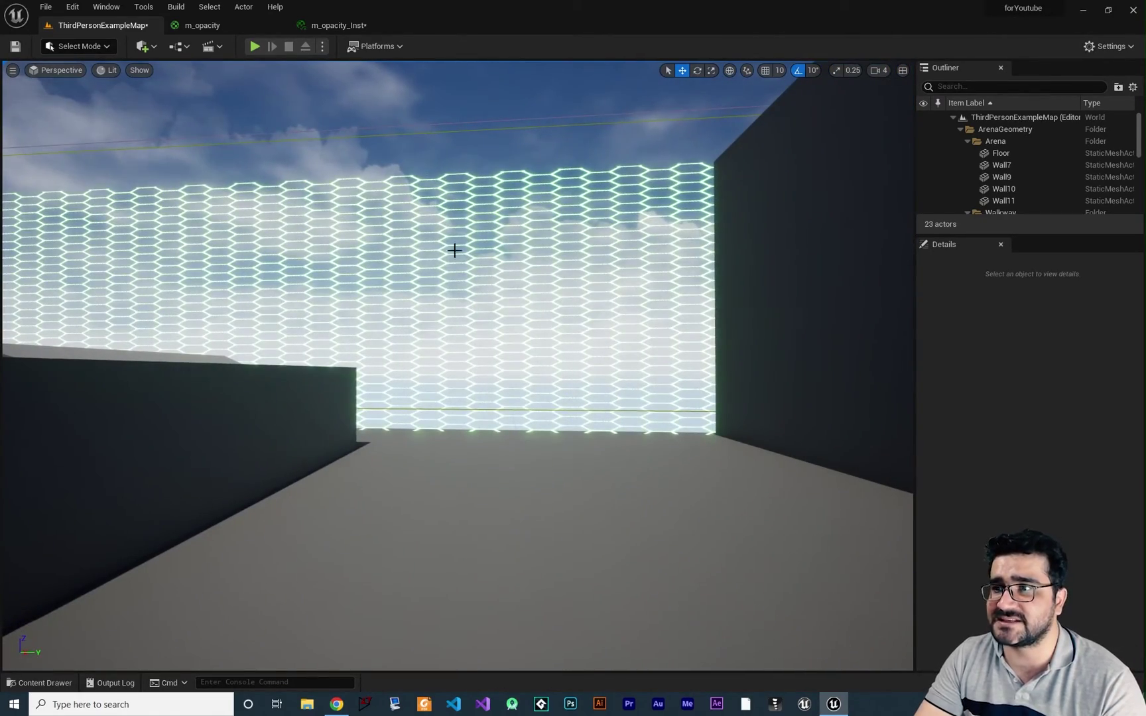
- Float the m_opacity_Inst editor over the level view and raise its tiling to about 25.41
{"action": "left_click_drag", "start_coordinate": [330, 21], "coordinate": [596, 218]}
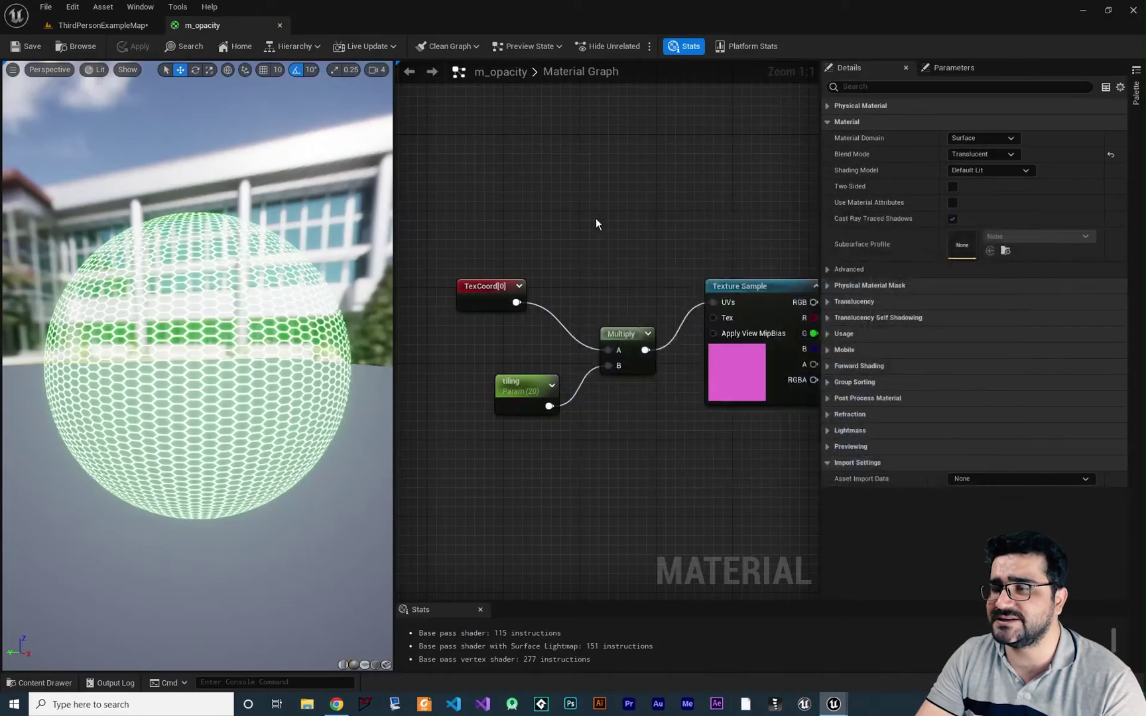
{"action": "left_click", "coordinate": [88, 27]}
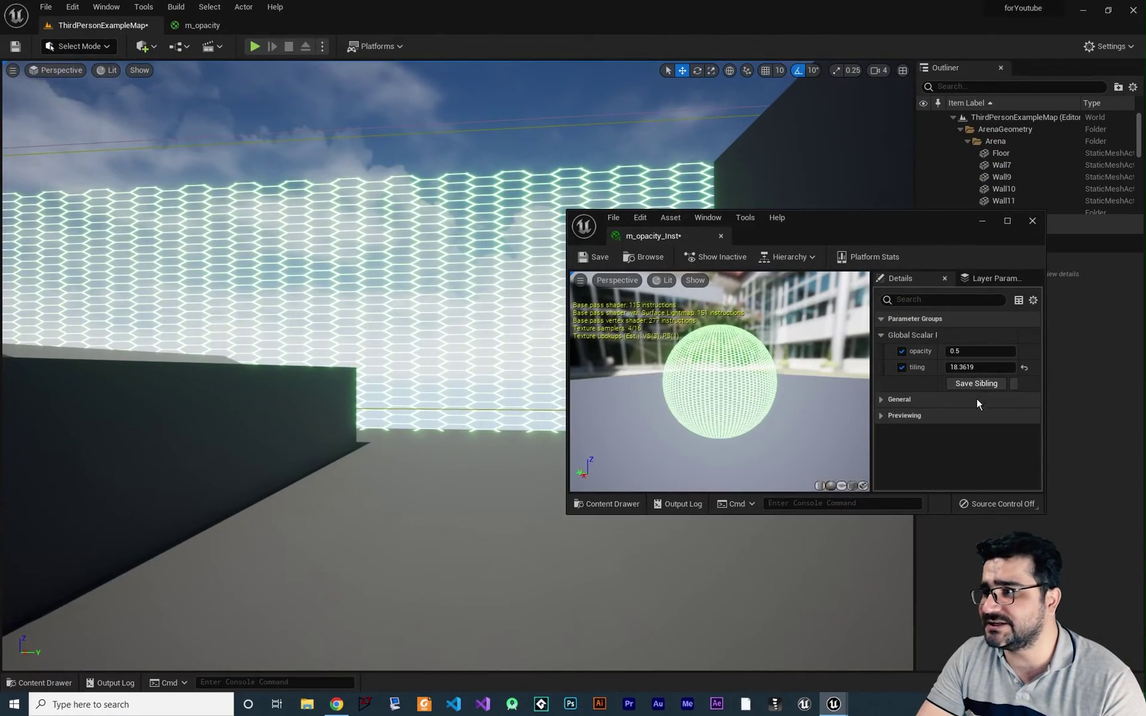
{"action": "left_click_drag", "start_coordinate": [960, 368], "coordinate": [991, 368]}
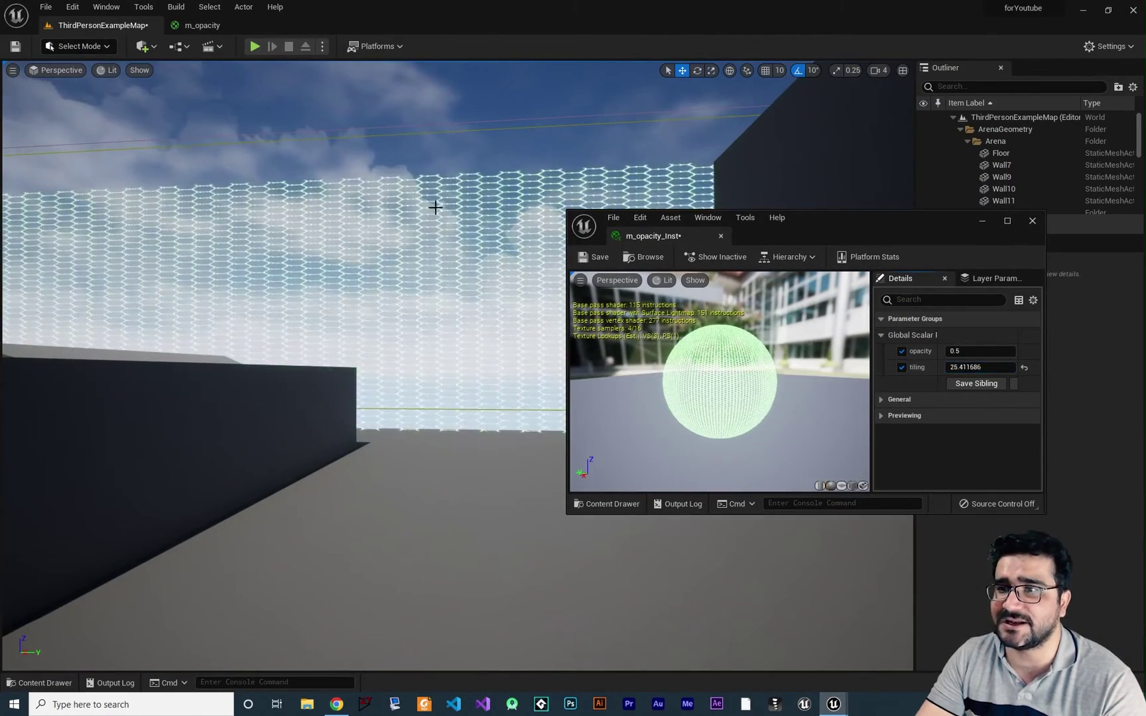
- Raise m_opacity_Inst's tiling to about 83.63 and its opacity to about 5.53, comparing the pattern on the level wall up close and from afar
{"action": "left_click_drag", "start_coordinate": [975, 367], "coordinate": [1035, 367]}
{"action": "key", "text": "w"}
{"action": "mouse_move", "coordinate": [557, 396]}
{"action": "right_mouse_down"}
{"action": "mouse_move", "coordinate": [531, 391]}
{"action": "mouse_move", "coordinate": [557, 396]}
{"action": "right_mouse_up"}
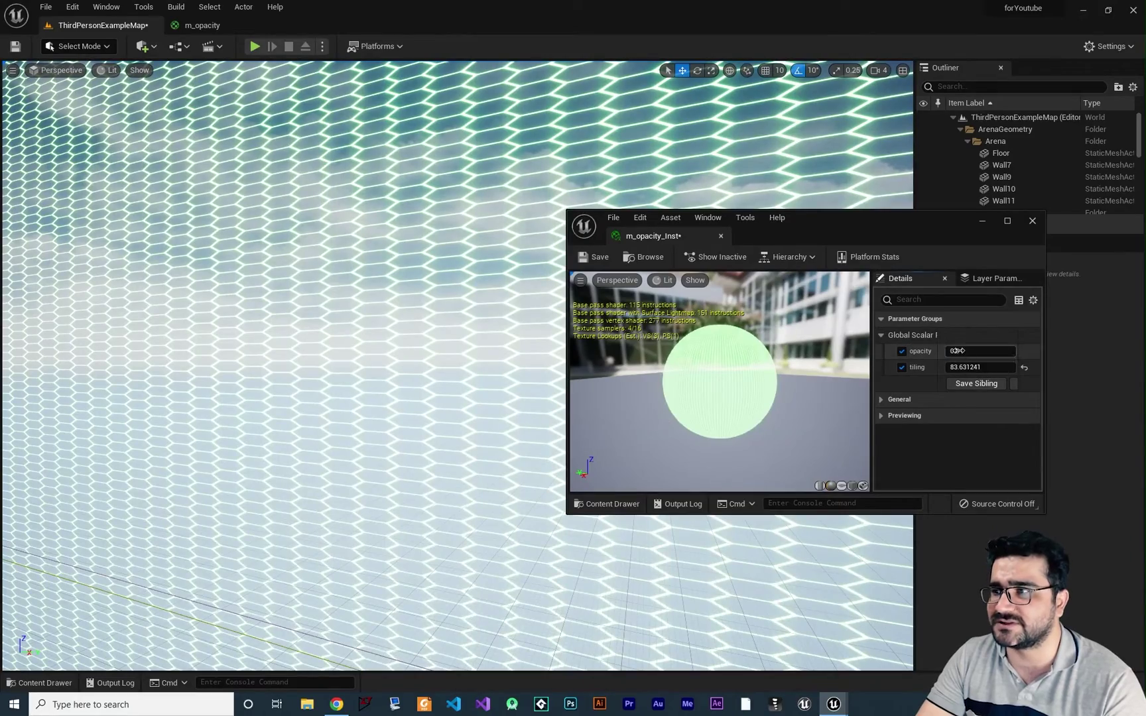
{"action": "left_click_drag", "start_coordinate": [981, 352], "coordinate": [1015, 352]}
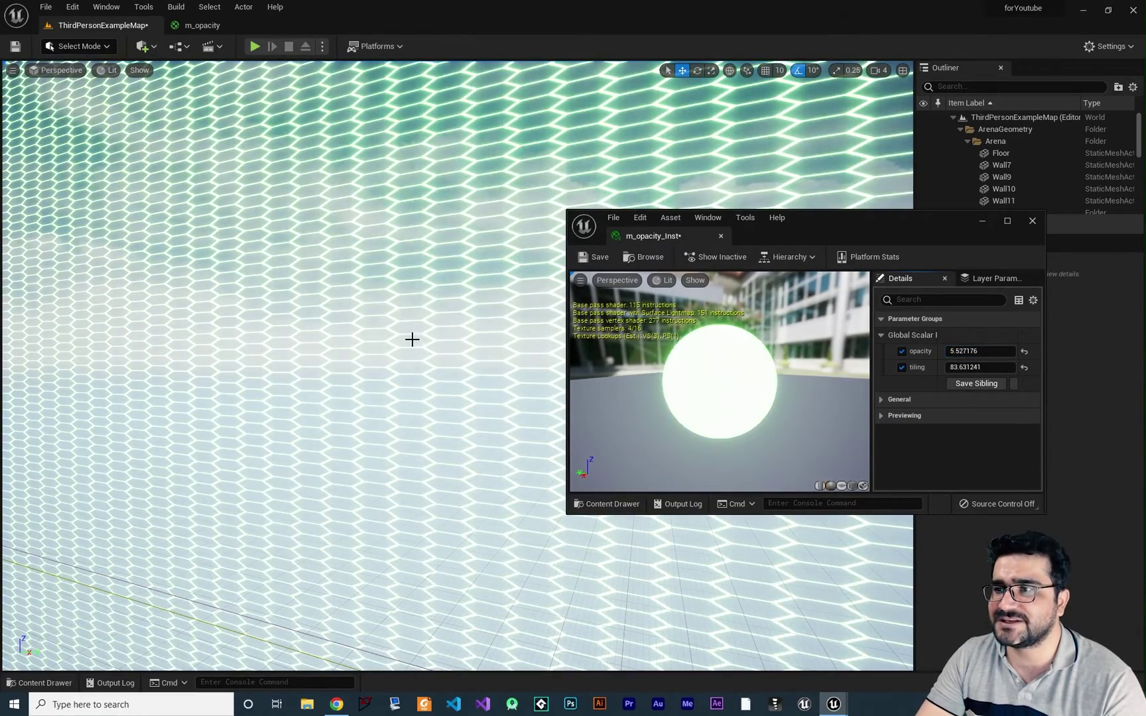
{"action": "key", "text": "s"}
{"action": "right_click_drag", "start_coordinate": [412, 340], "coordinate": [504, 335]}
{"action": "right_click_drag", "start_coordinate": [559, 455], "coordinate": [377, 402]}
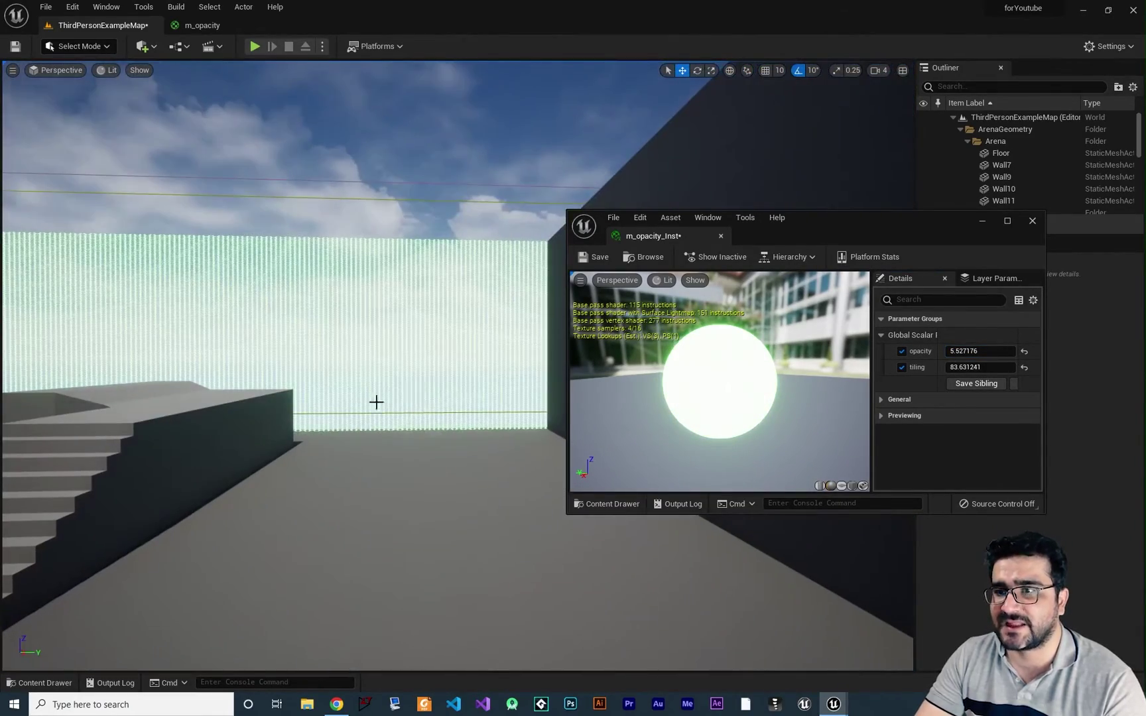
- Play the level, run the character up to the hexagon wall to examine the material in game, and stop playing
{"action": "left_click", "coordinate": [255, 48]}
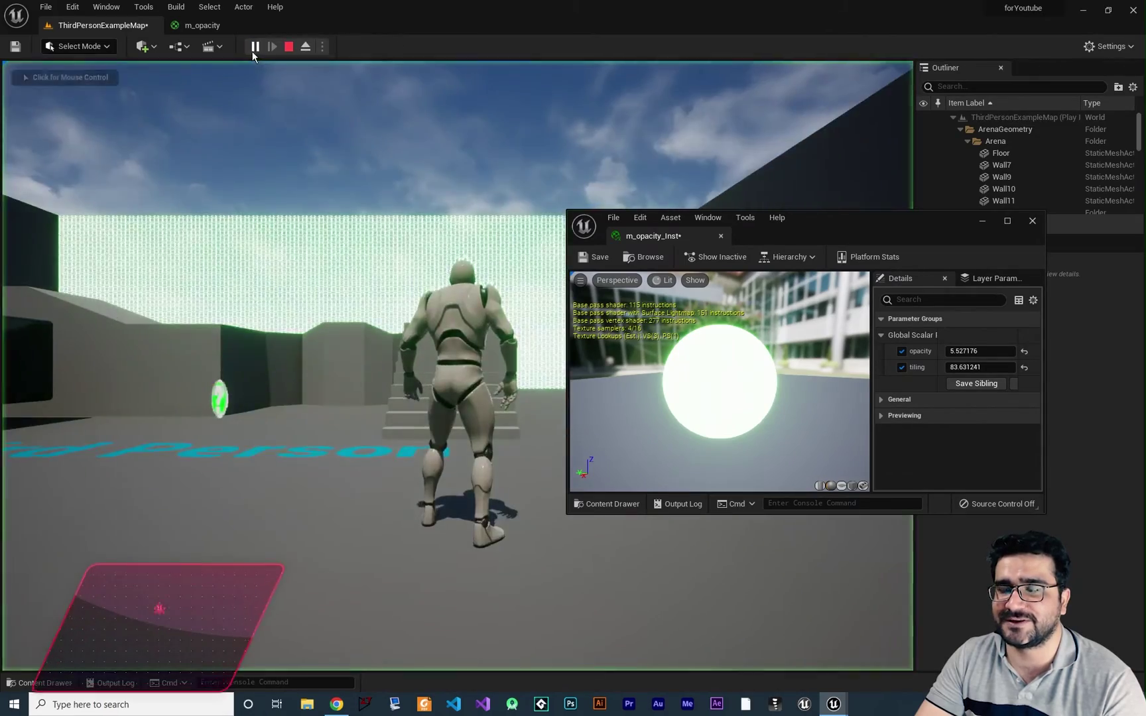
{"action": "key", "text": "w"}
{"action": "key", "text": "w"}
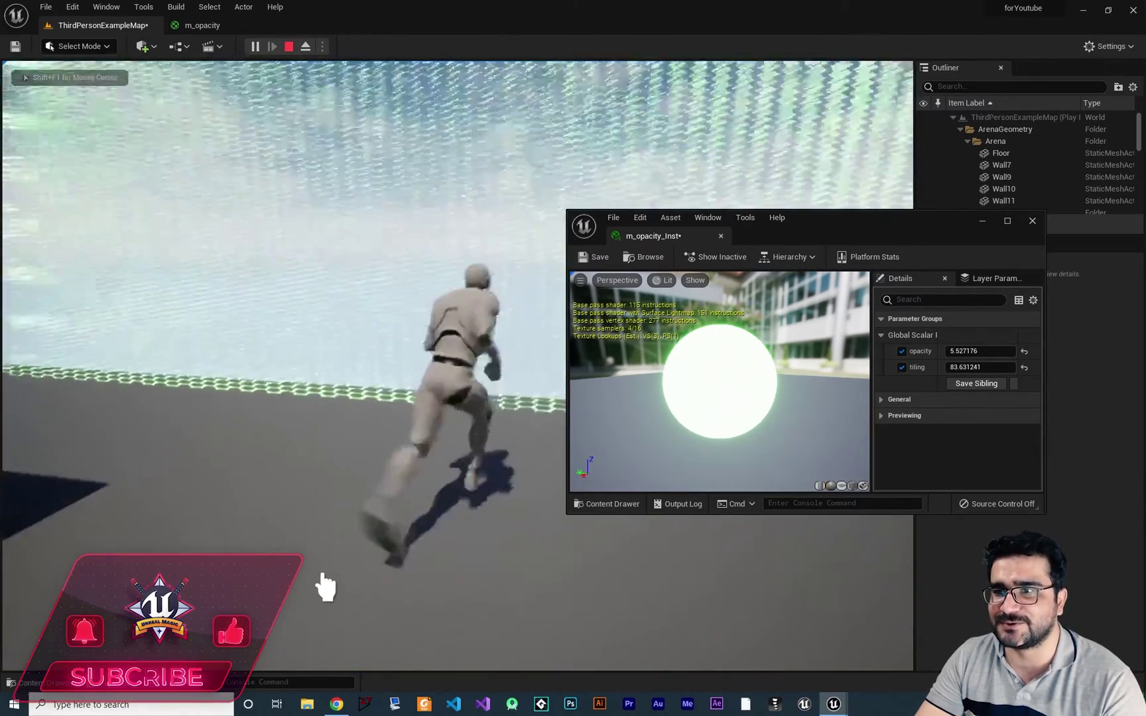
{"action": "key", "text": "w"}
{"action": "key", "text": "s"}
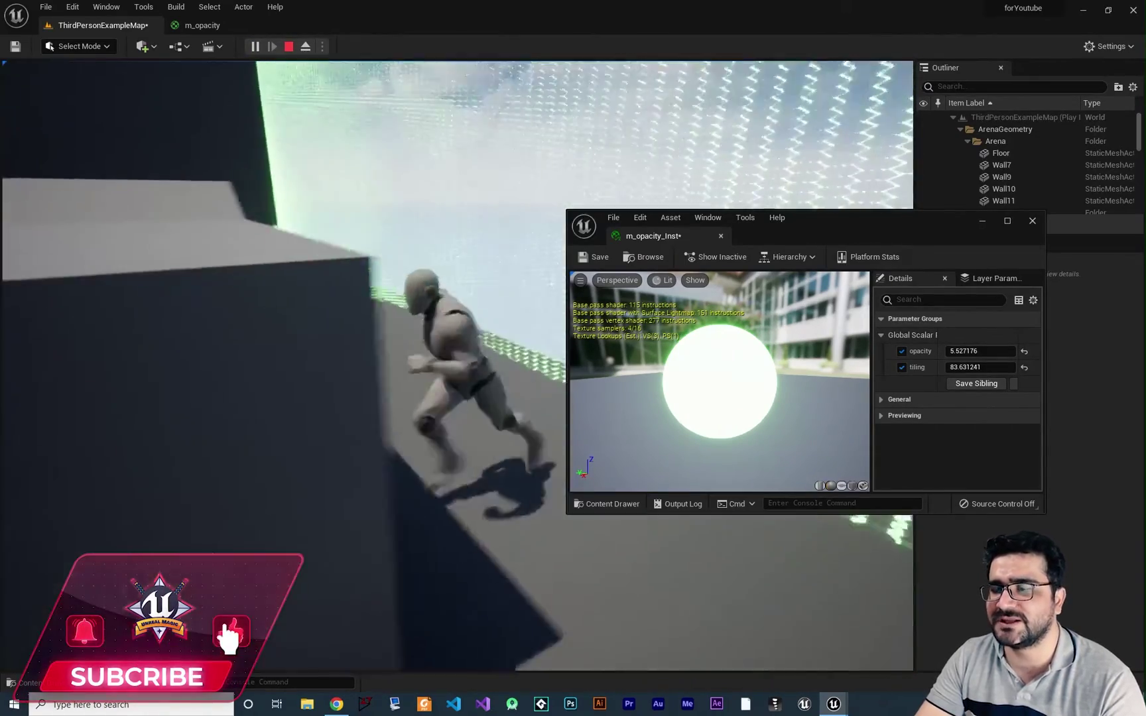
{"action": "key", "text": "Escape"}
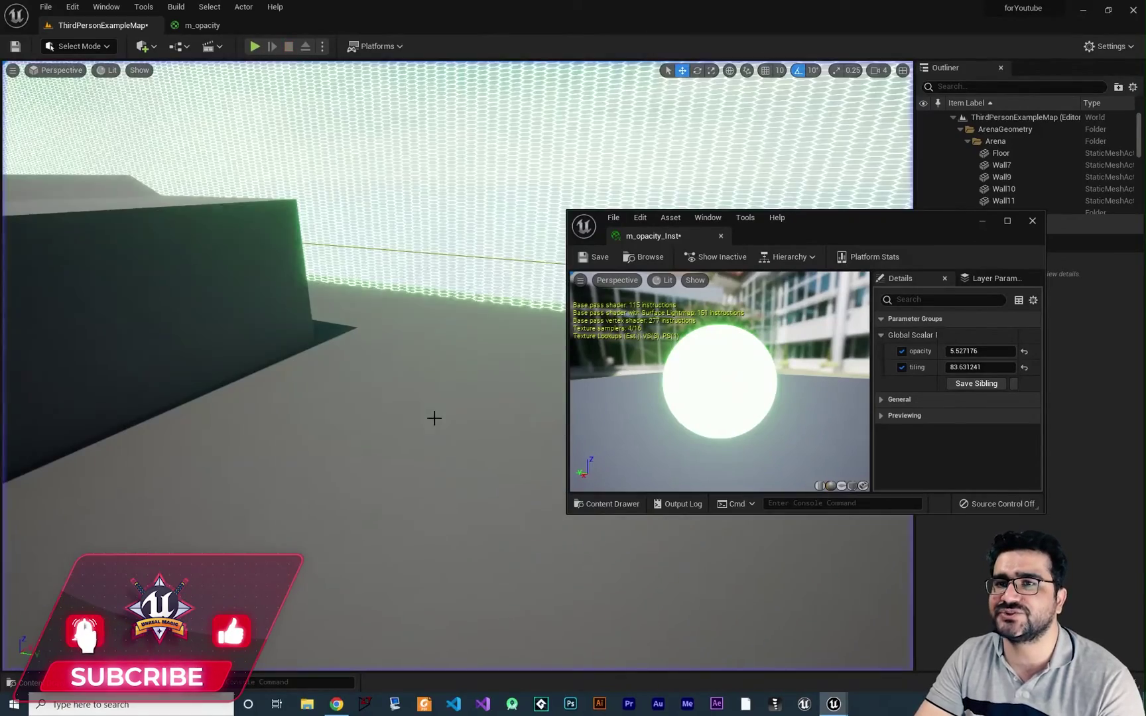
- Dock the floating m_opacity_Inst editor back among the main editors and return to the m_opacity material graph
{"action": "left_click_drag", "start_coordinate": [654, 236], "coordinate": [317, 24]}
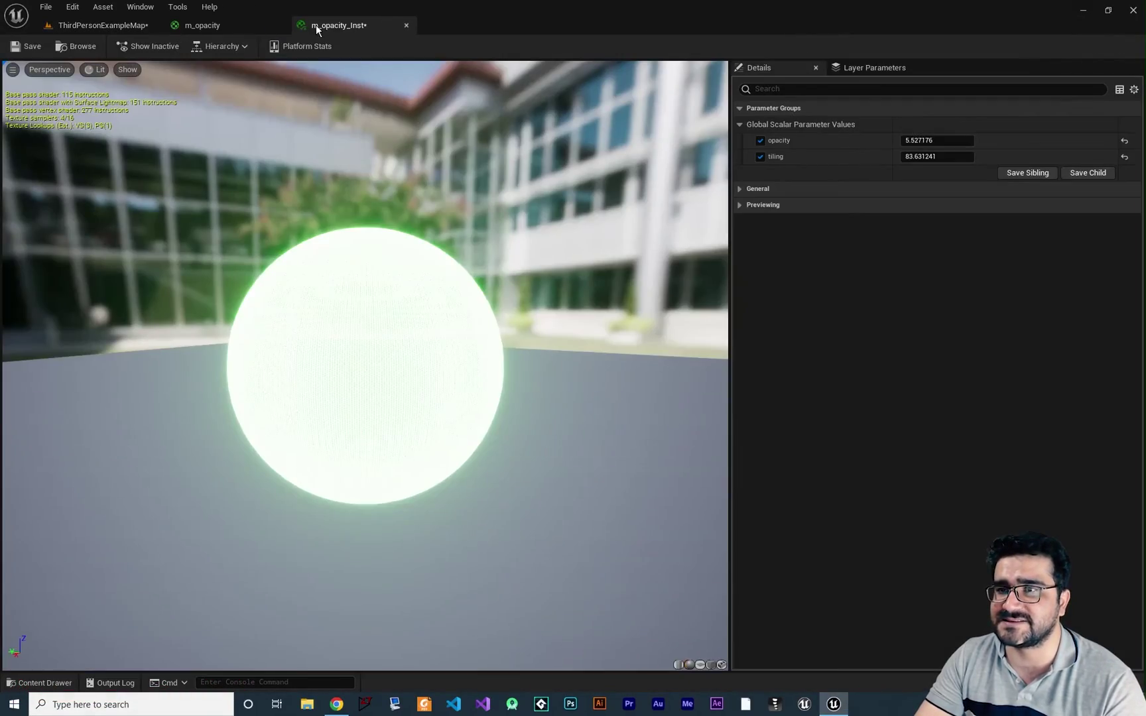
{"action": "left_click", "coordinate": [225, 25]}
{"action": "right_click_drag", "start_coordinate": [554, 430], "coordinate": [543, 370]}
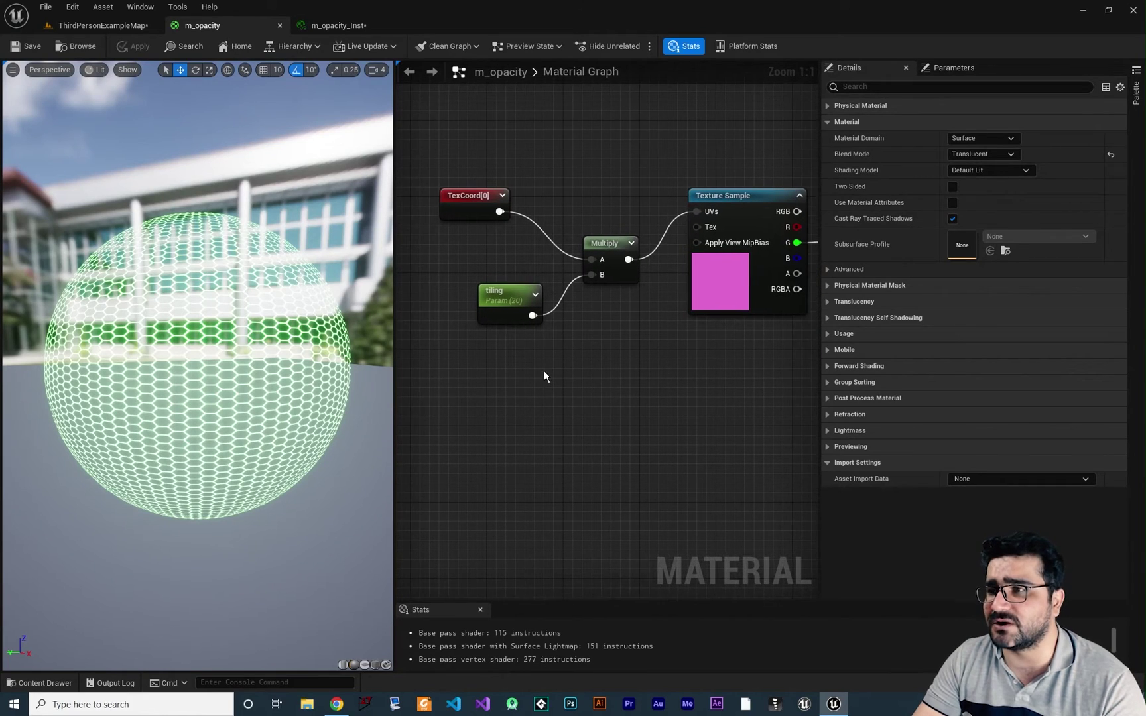
- Browse the node palette's Parameters category to see which parameter types the material can use
{"action": "left_click", "coordinate": [1135, 96]}
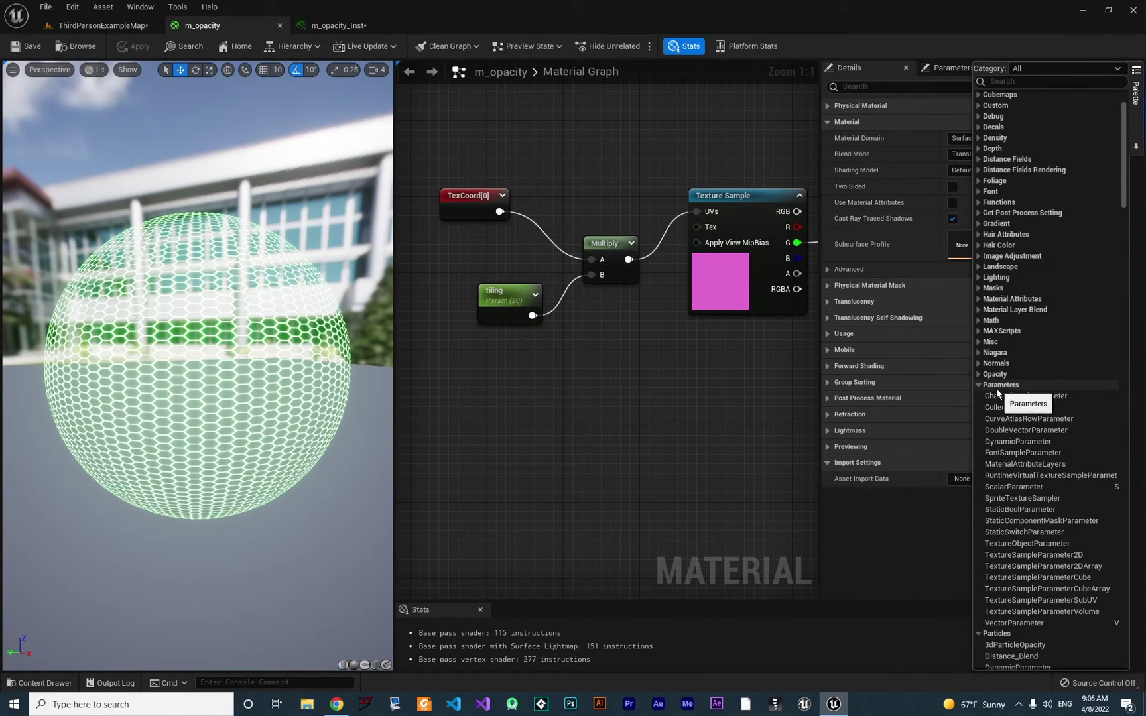
{"action": "scroll", "coordinate": [1036, 561], "scroll_direction": "down", "scroll_amount": 2}
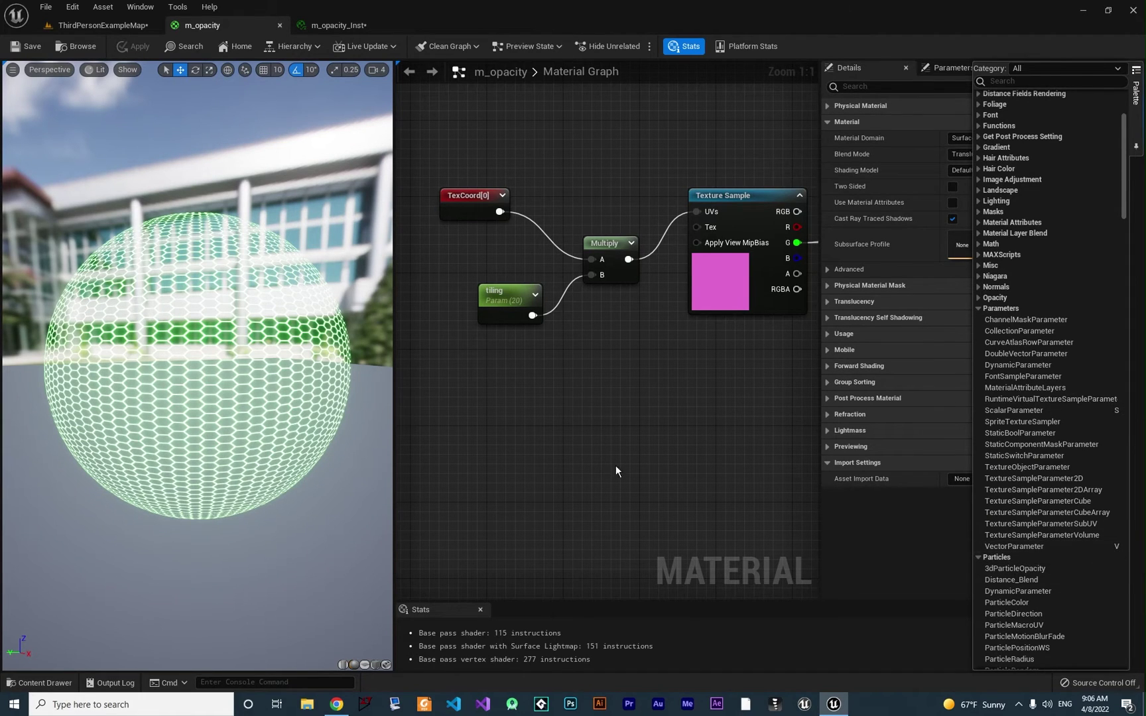
{"action": "right_click_drag", "start_coordinate": [562, 431], "coordinate": [503, 394]}
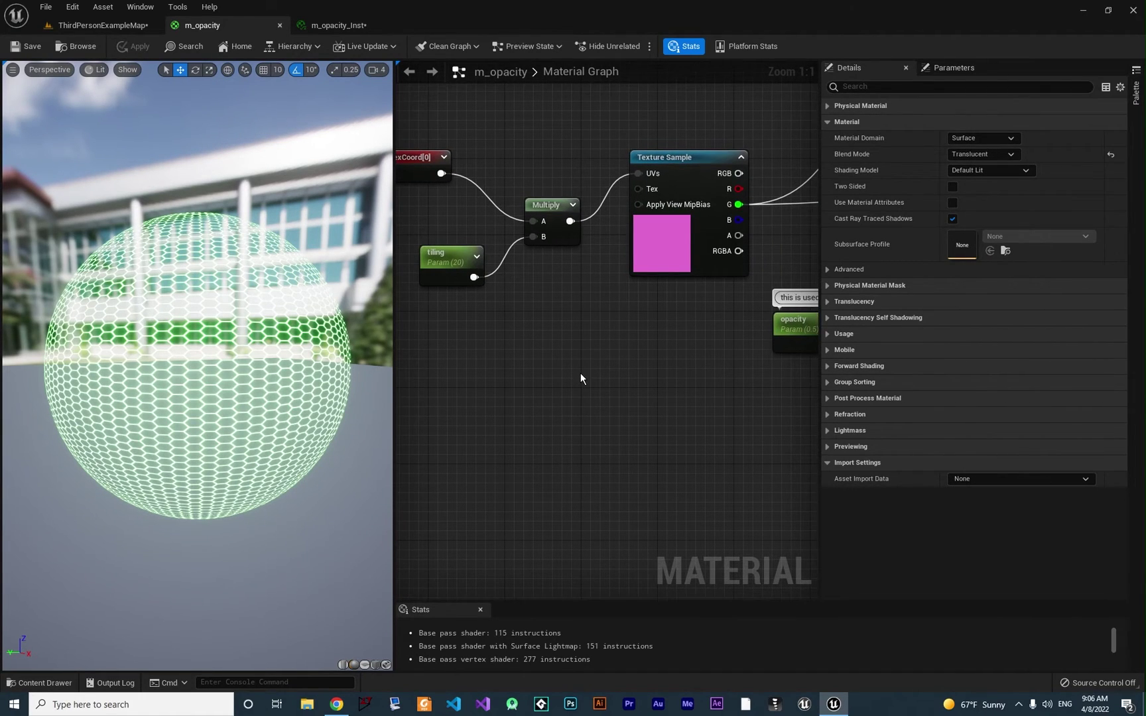
- Add a vector parameter below the Texture Sample in the m_opacity graph and name it "vector"
{"action": "left_click", "coordinate": [581, 373]}
{"action": "type", "text": "vvvvv"}
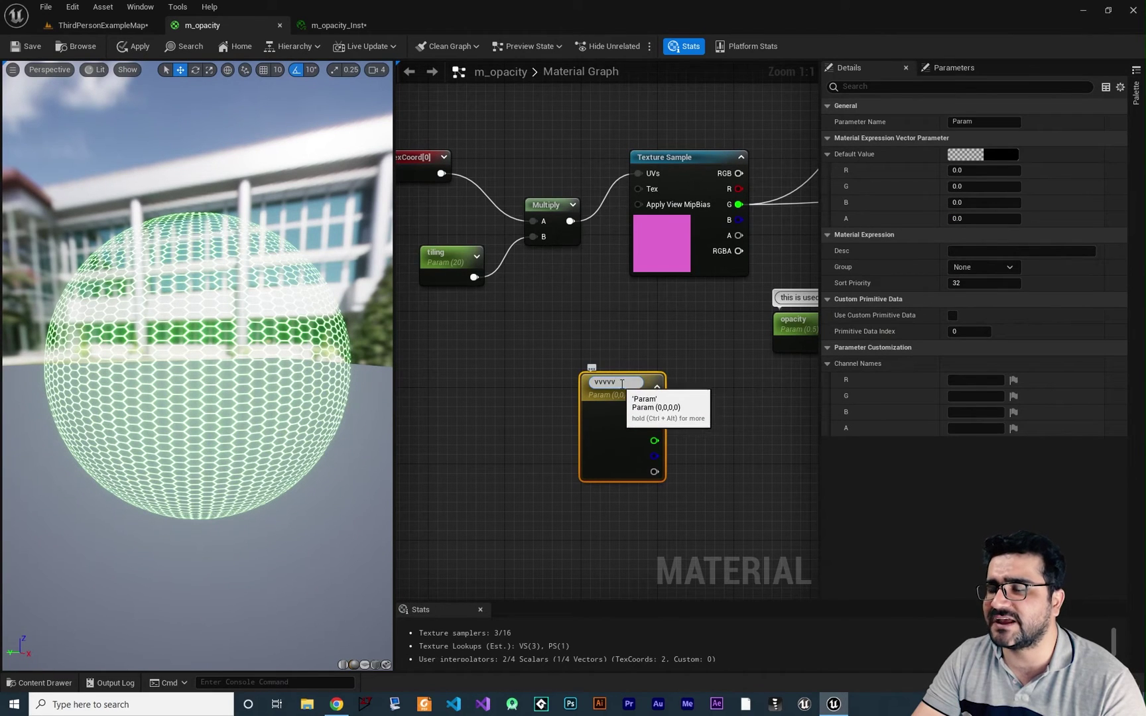
{"action": "double_click", "coordinate": [623, 383]}
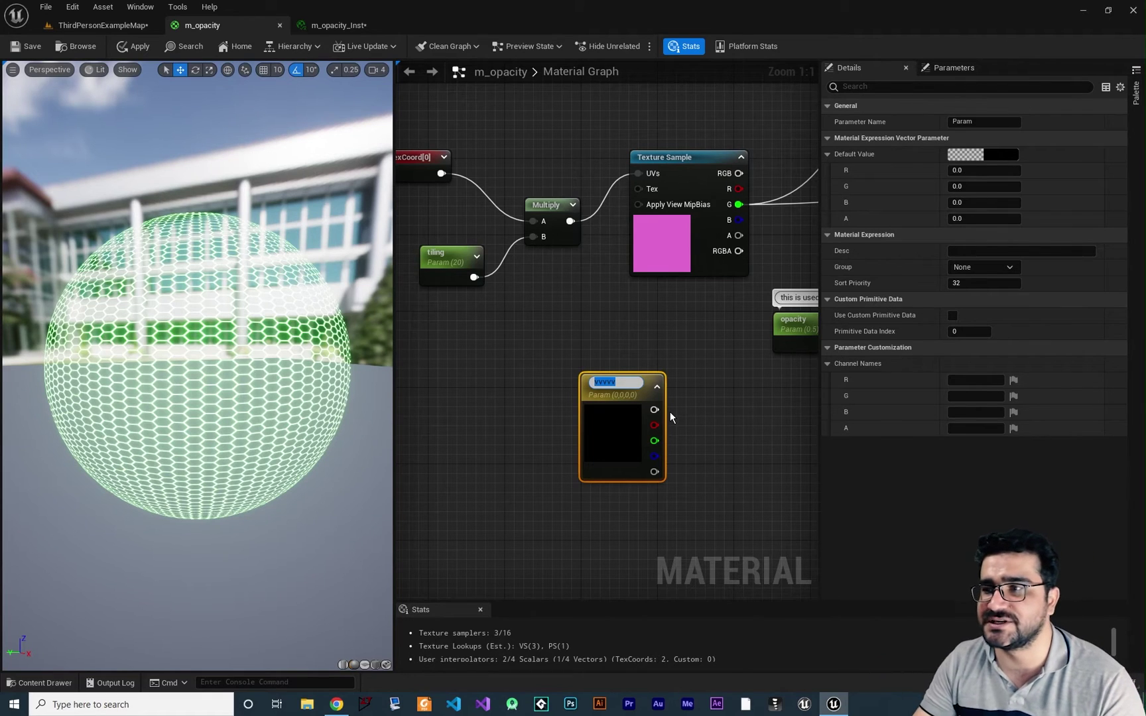
{"action": "type", "text": "ve"}
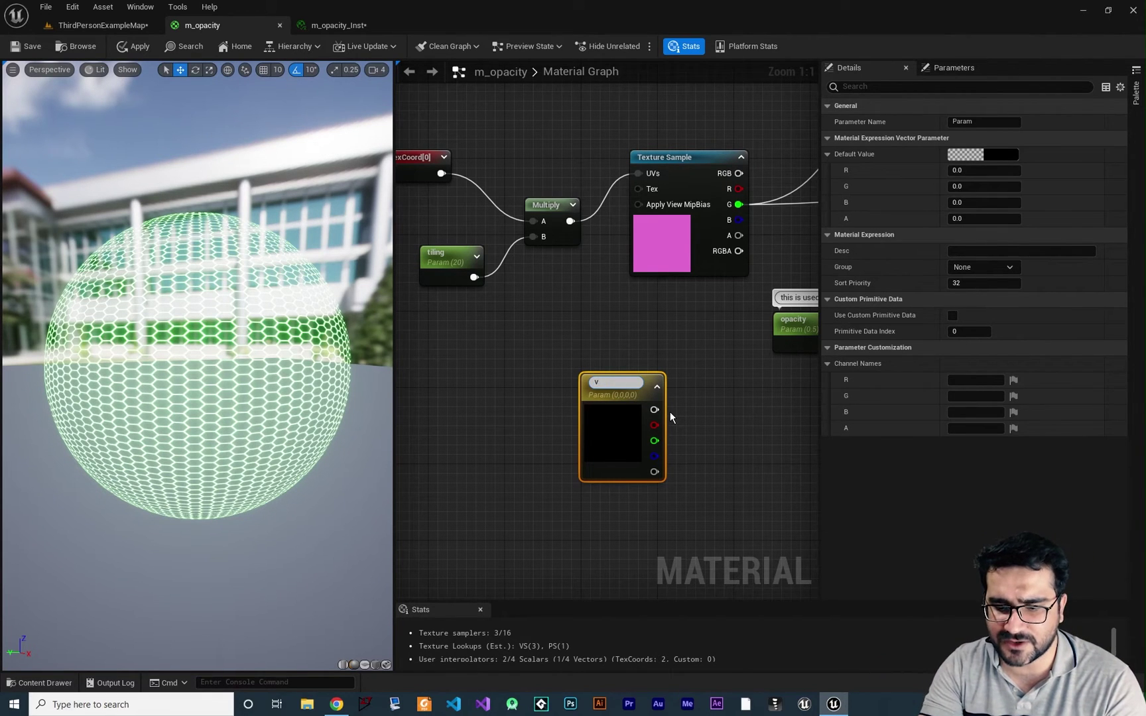
{"action": "type", "text": "ctor"}
{"action": "left_click_drag", "start_coordinate": [567, 169], "coordinate": [537, 295]}
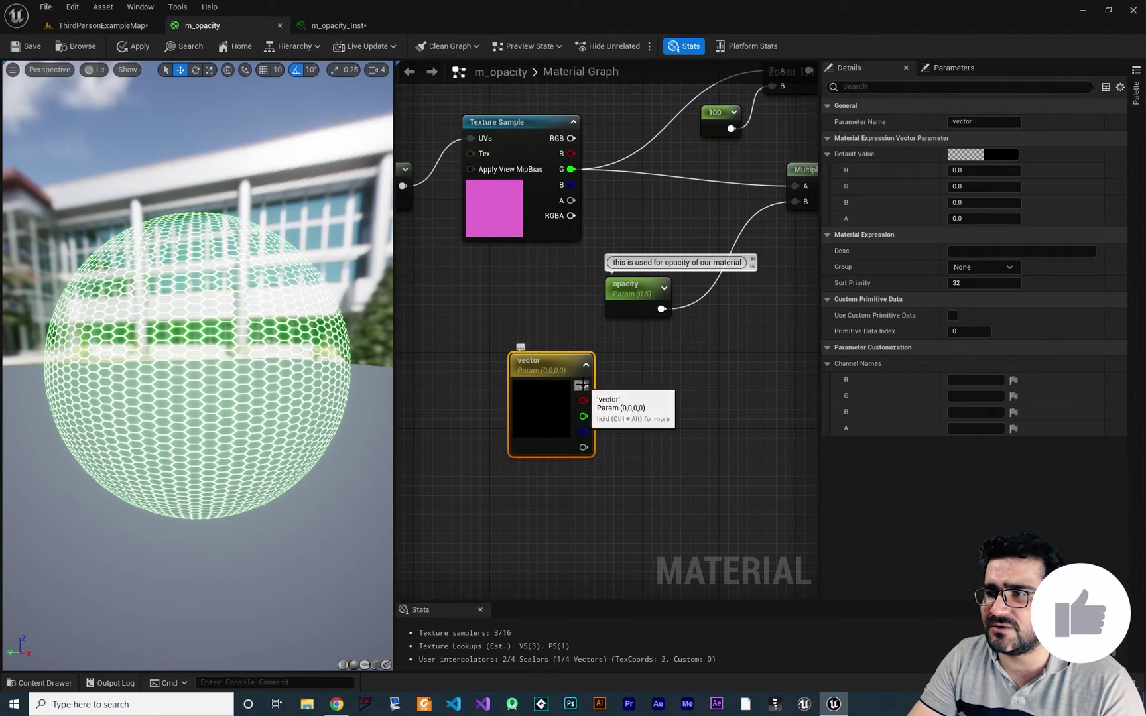
{"action": "left_click_drag", "start_coordinate": [583, 385], "coordinate": [713, 369]}
{"action": "left_click", "coordinate": [648, 433]}
{"action": "right_click_drag", "start_coordinate": [595, 392], "coordinate": [556, 389]}
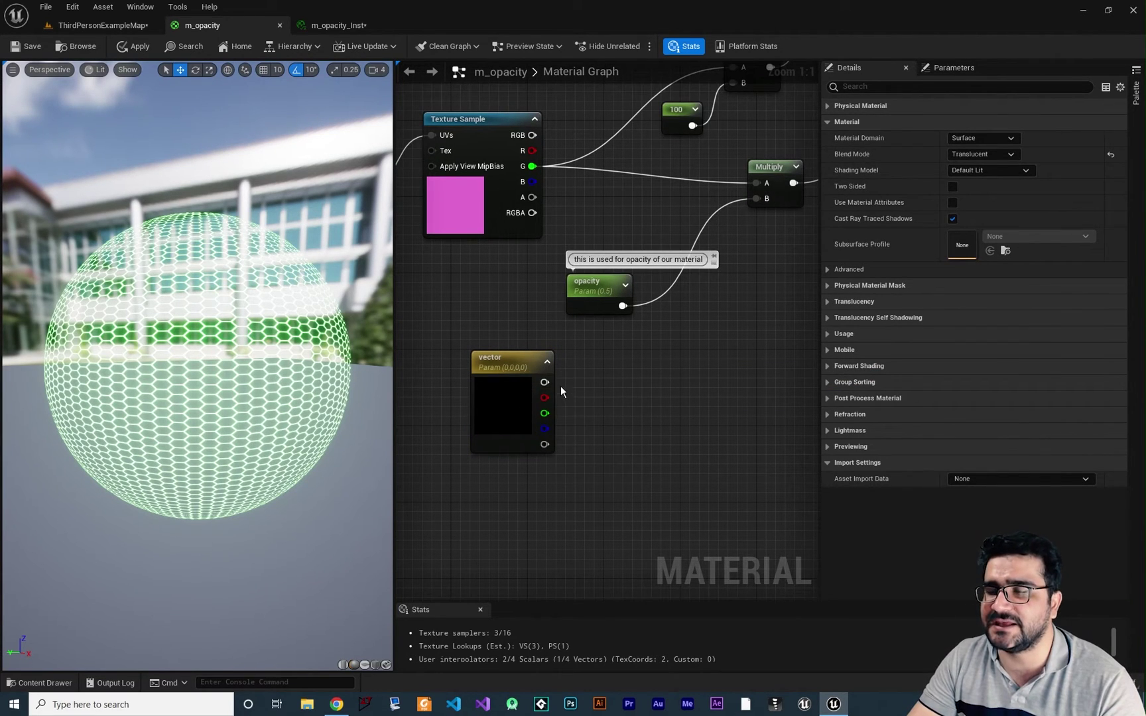
- Name the vector parameter's R, G, B and A channels x, y, z and a
{"action": "left_click", "coordinate": [520, 362]}
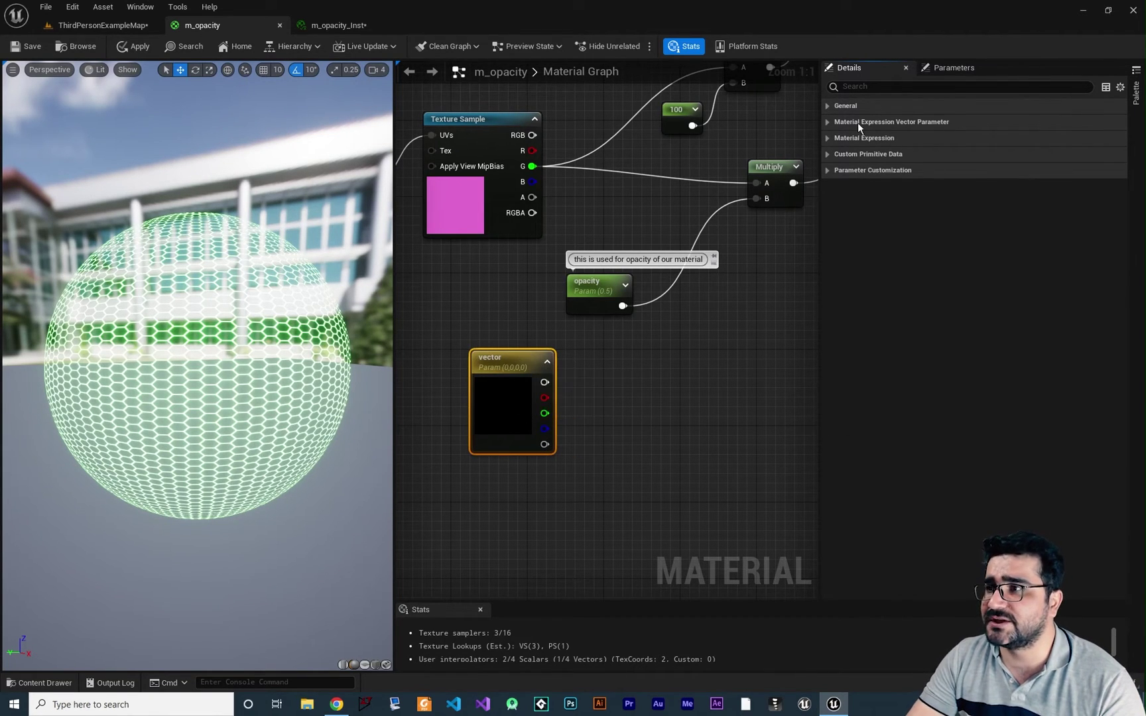
{"action": "left_click", "coordinate": [828, 106]}
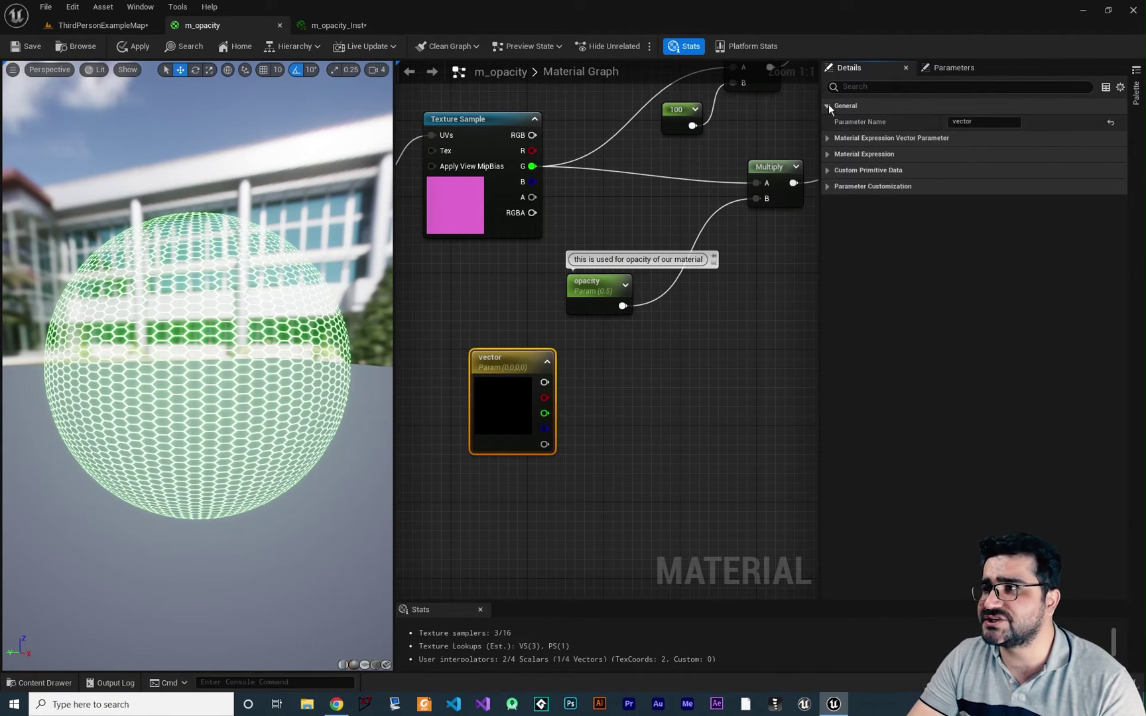
{"action": "left_click", "coordinate": [827, 138]}
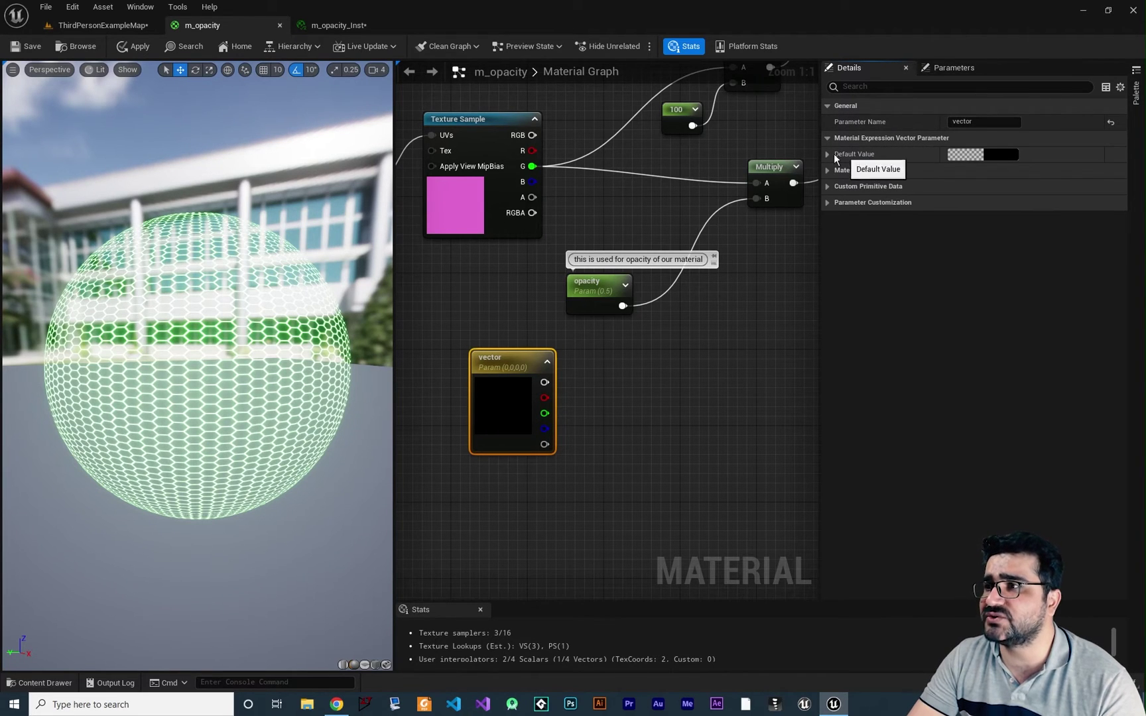
{"action": "left_click", "coordinate": [828, 154]}
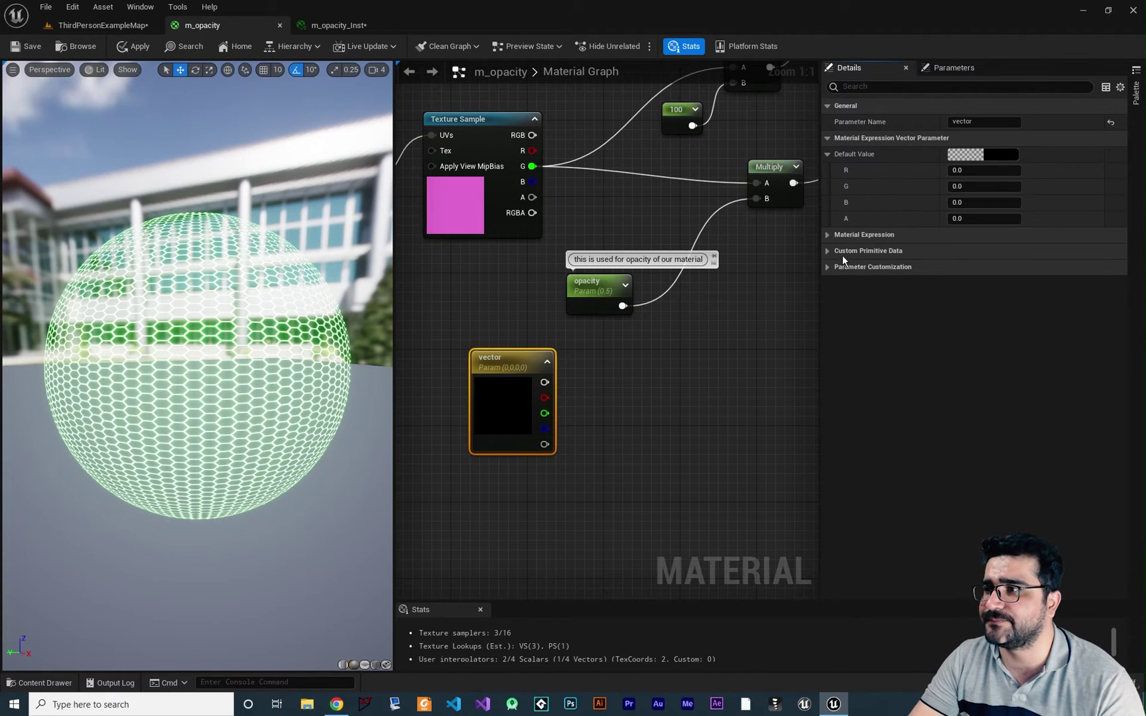
{"action": "left_click", "coordinate": [827, 236]}
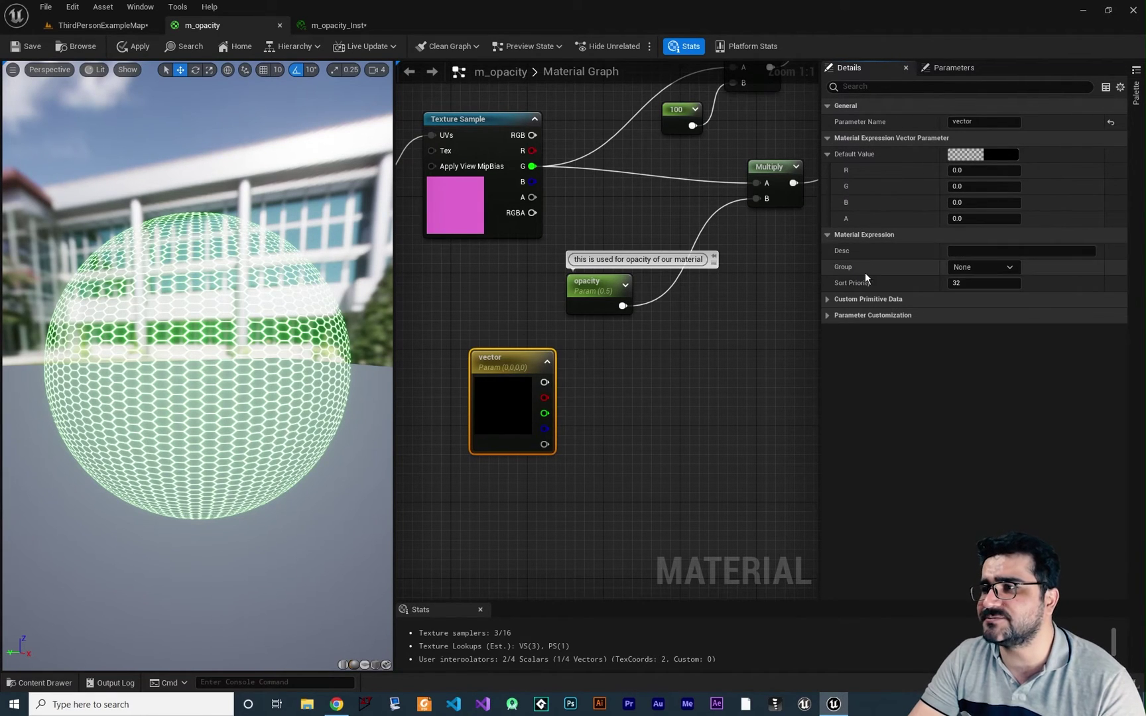
{"action": "left_click", "coordinate": [827, 316]}
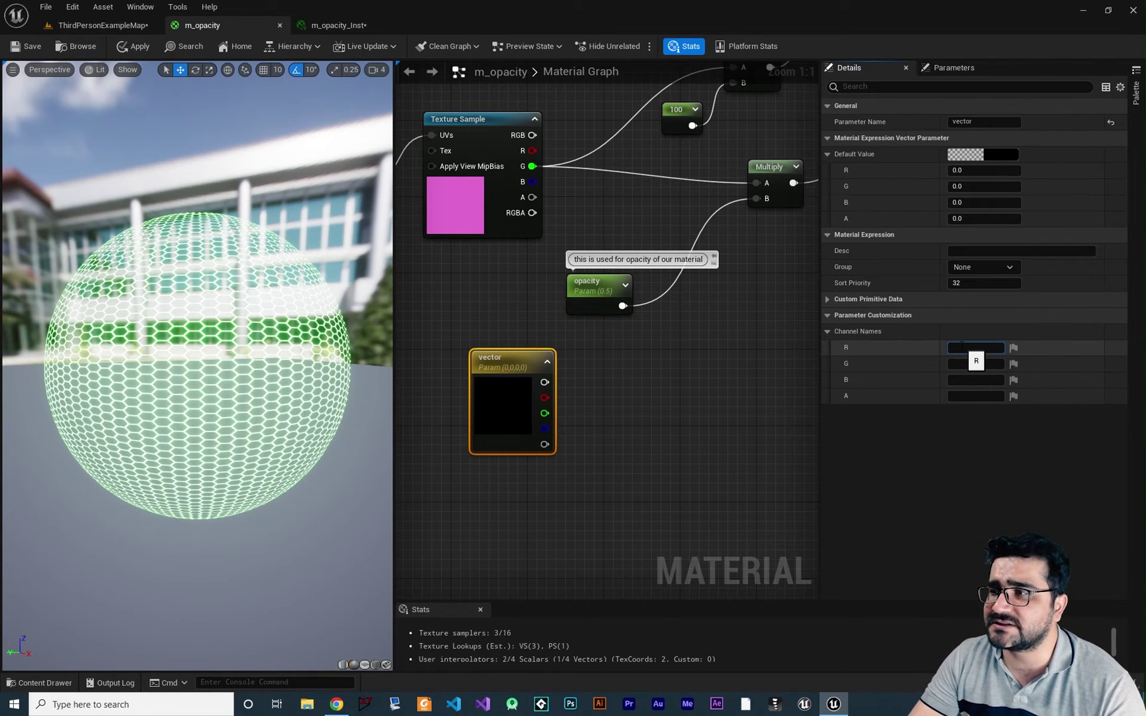
{"action": "key", "text": "Return"}
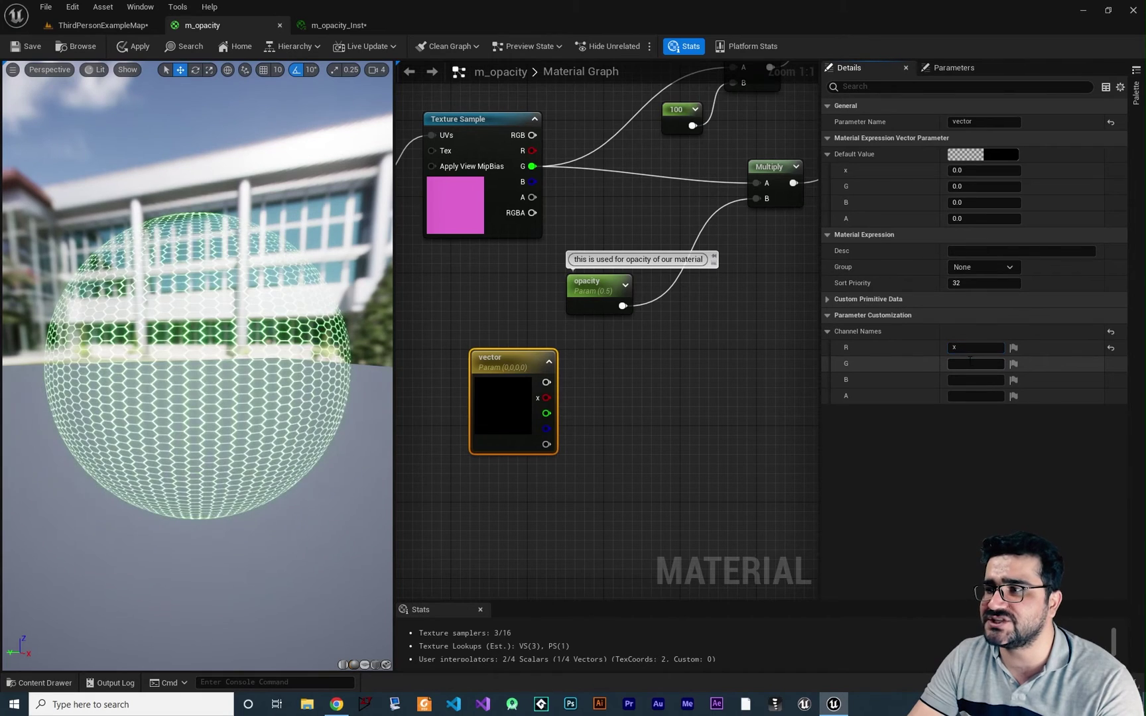
{"action": "type", "text": "y"}
{"action": "key", "text": "Return"}
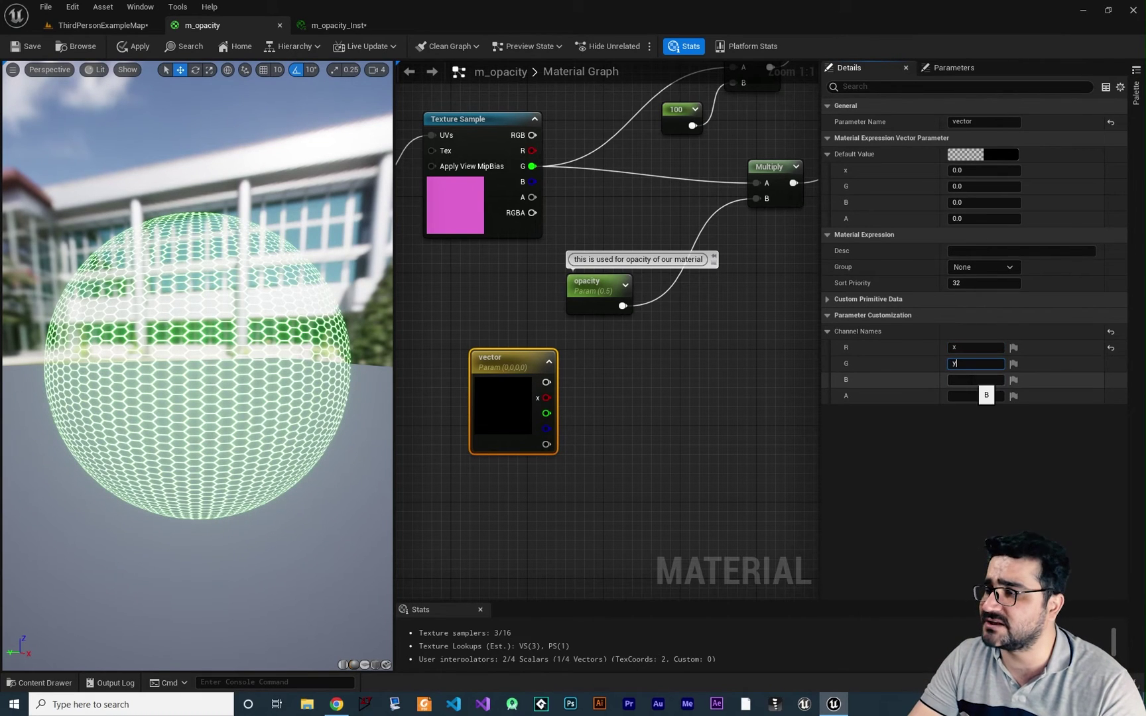
{"action": "type", "text": "z"}
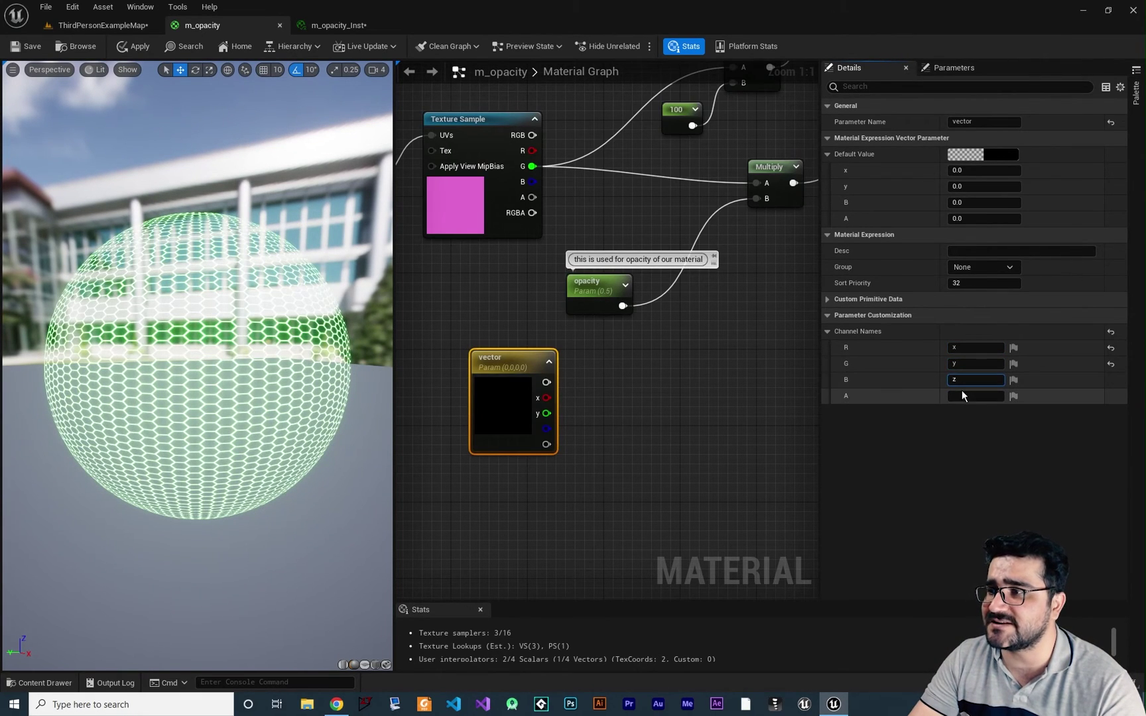
{"action": "left_click", "coordinate": [982, 396]}
{"action": "key", "text": "Return"}
{"action": "right_click_drag", "start_coordinate": [676, 416], "coordinate": [696, 397]}
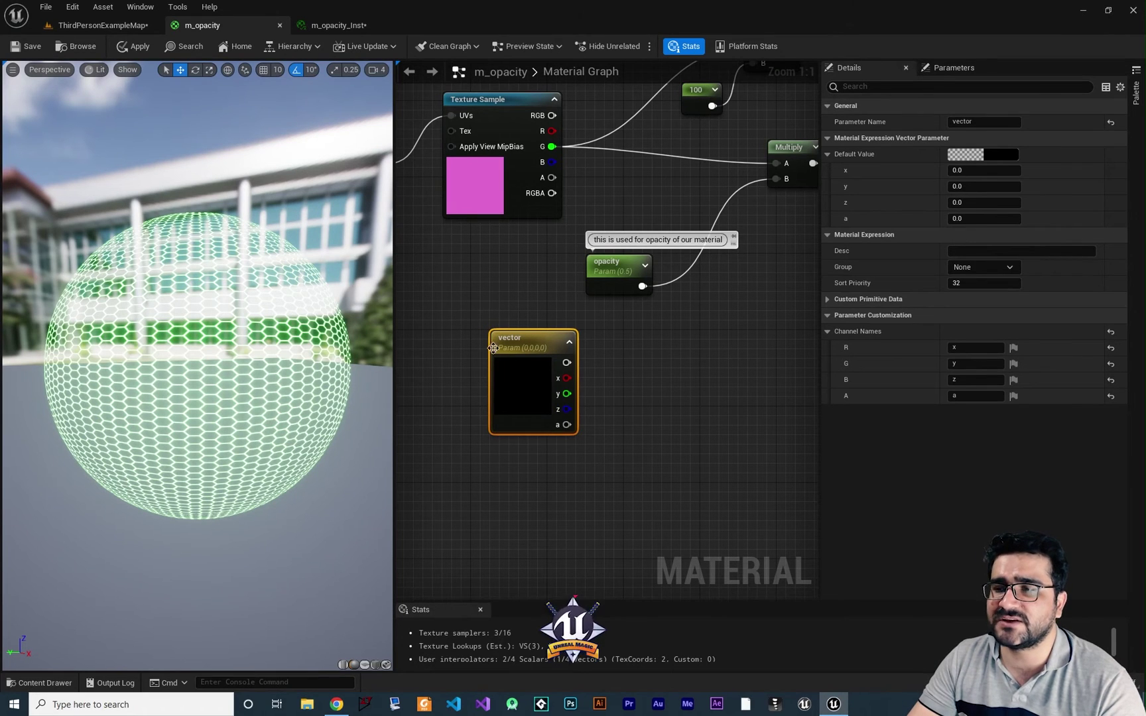
{"action": "right_click_drag", "start_coordinate": [681, 366], "coordinate": [426, 433]}
{"action": "right_click_drag", "start_coordinate": [657, 312], "coordinate": [689, 247]}
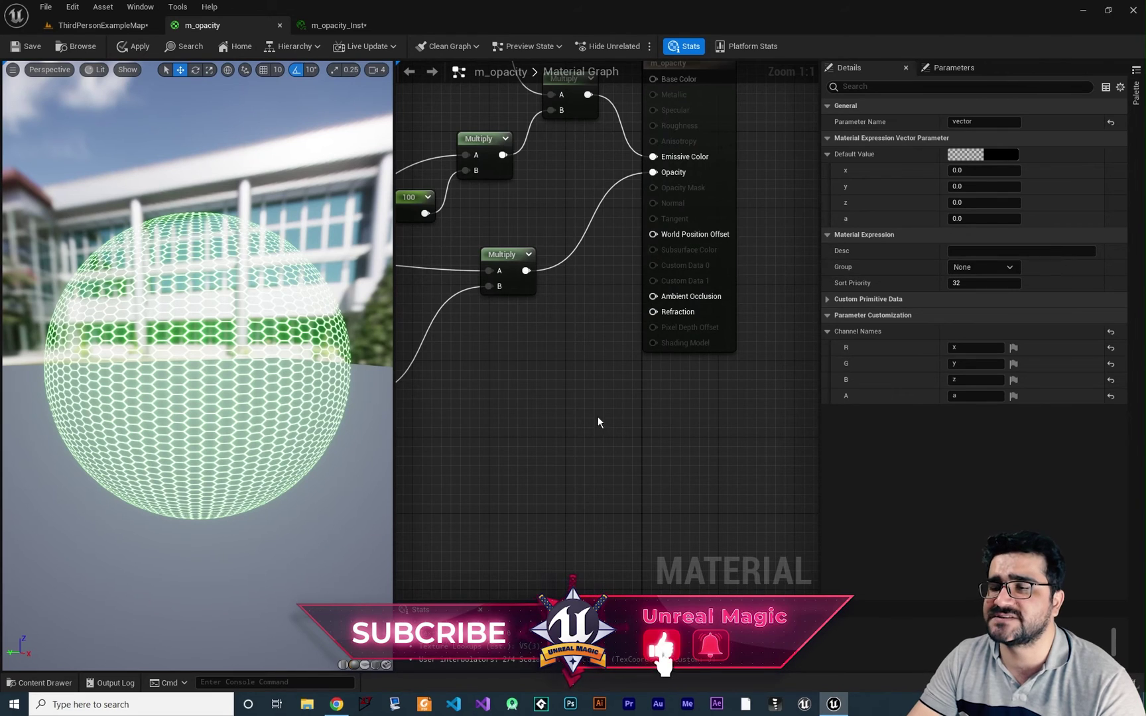
{"action": "right_click_drag", "start_coordinate": [504, 478], "coordinate": [720, 375]}
{"action": "right_click_drag", "start_coordinate": [535, 434], "coordinate": [576, 438]}
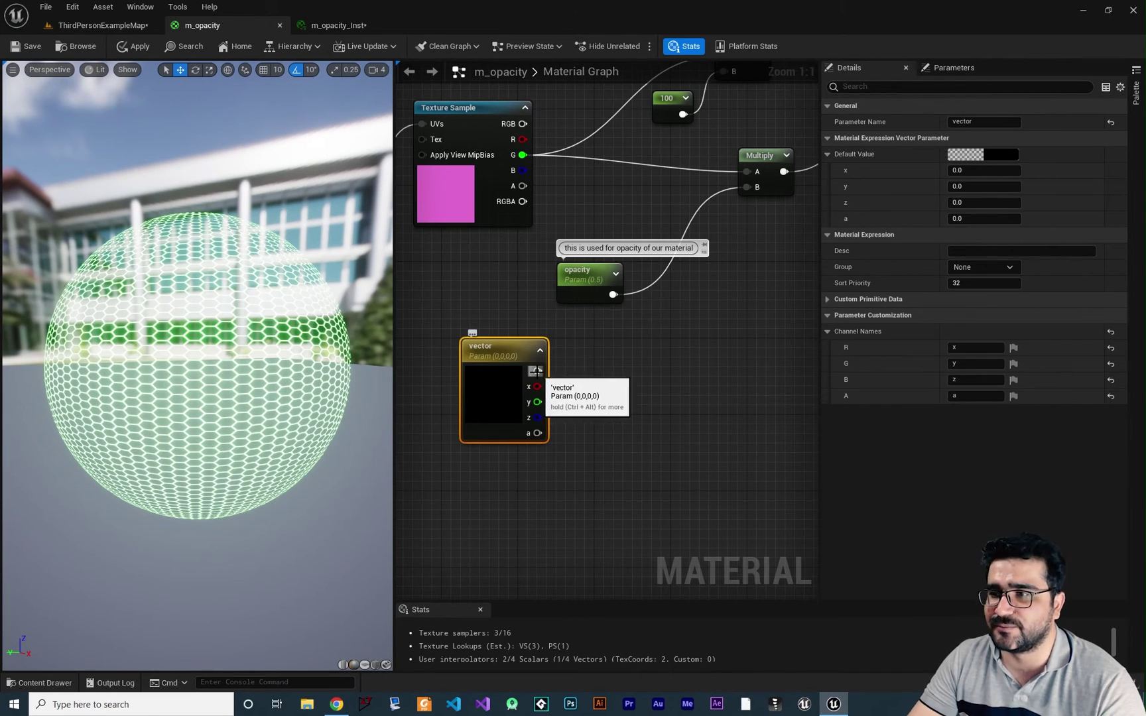
{"action": "left_click_drag", "start_coordinate": [537, 371], "coordinate": [685, 342]}
{"action": "left_click", "coordinate": [634, 406]}
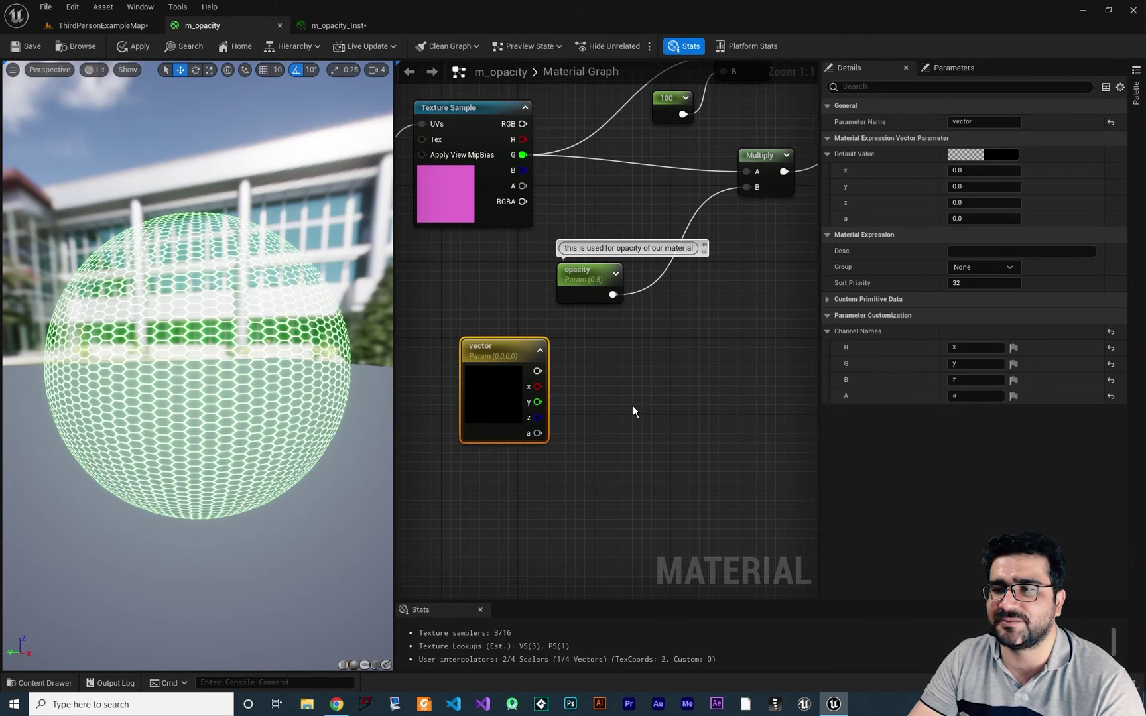
{"action": "left_click", "coordinate": [633, 406]}
- Move the vector parameter node up above the Texture Sample, near the green color constant and the emissive Multiply nodes
{"action": "left_click", "coordinate": [516, 348]}
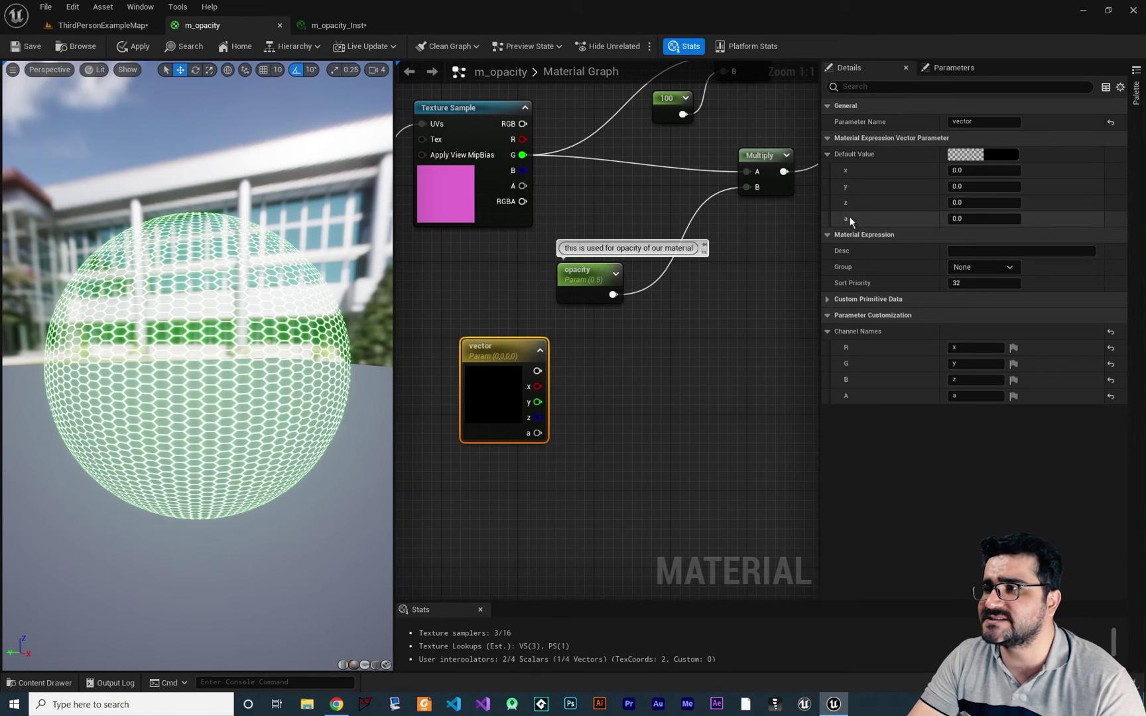
{"action": "right_click_drag", "start_coordinate": [633, 369], "coordinate": [616, 491]}
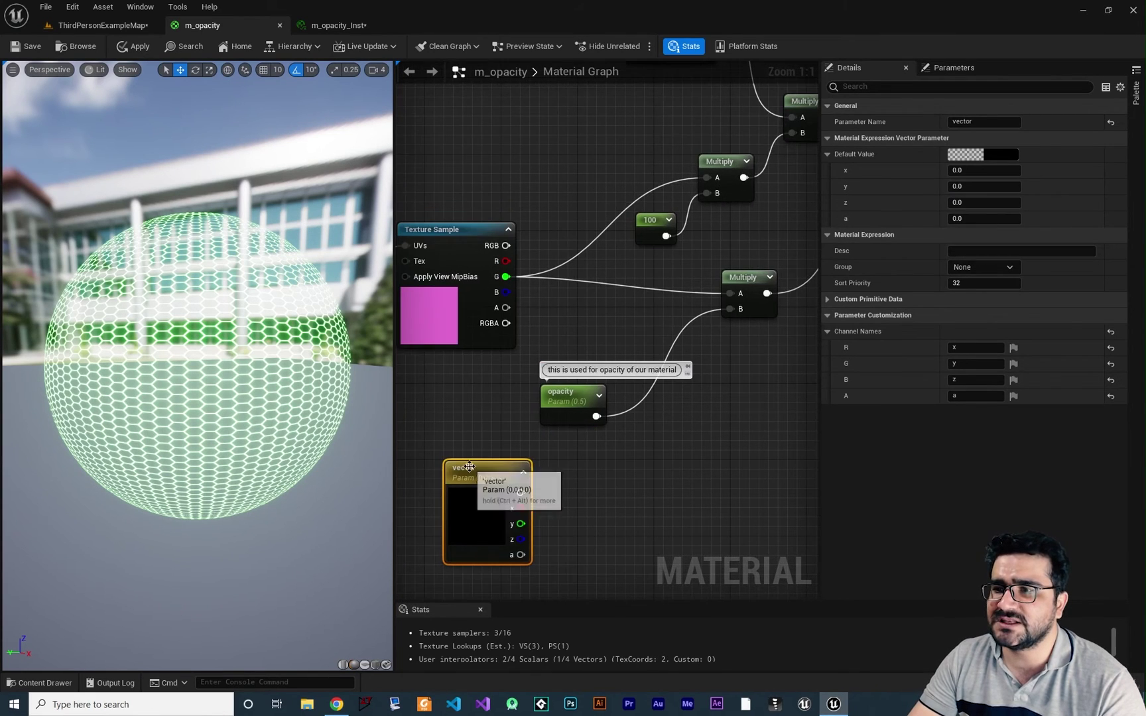
{"action": "left_click_drag", "start_coordinate": [464, 469], "coordinate": [540, 128]}
{"action": "right_click_drag", "start_coordinate": [540, 128], "coordinate": [497, 192]}
{"action": "left_click", "coordinate": [505, 190]}
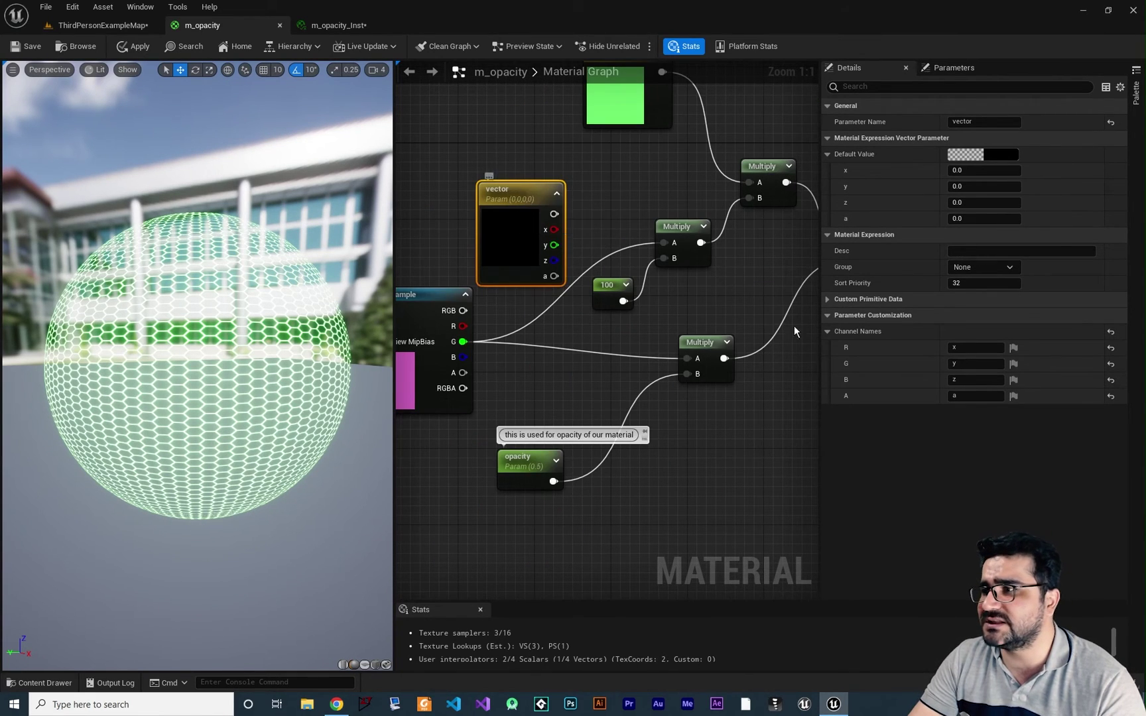
- Rename the vector parameter's R channel to "overDrive value" and select the 100 constant feeding the emissive Multiply
{"action": "left_click", "coordinate": [972, 346]}
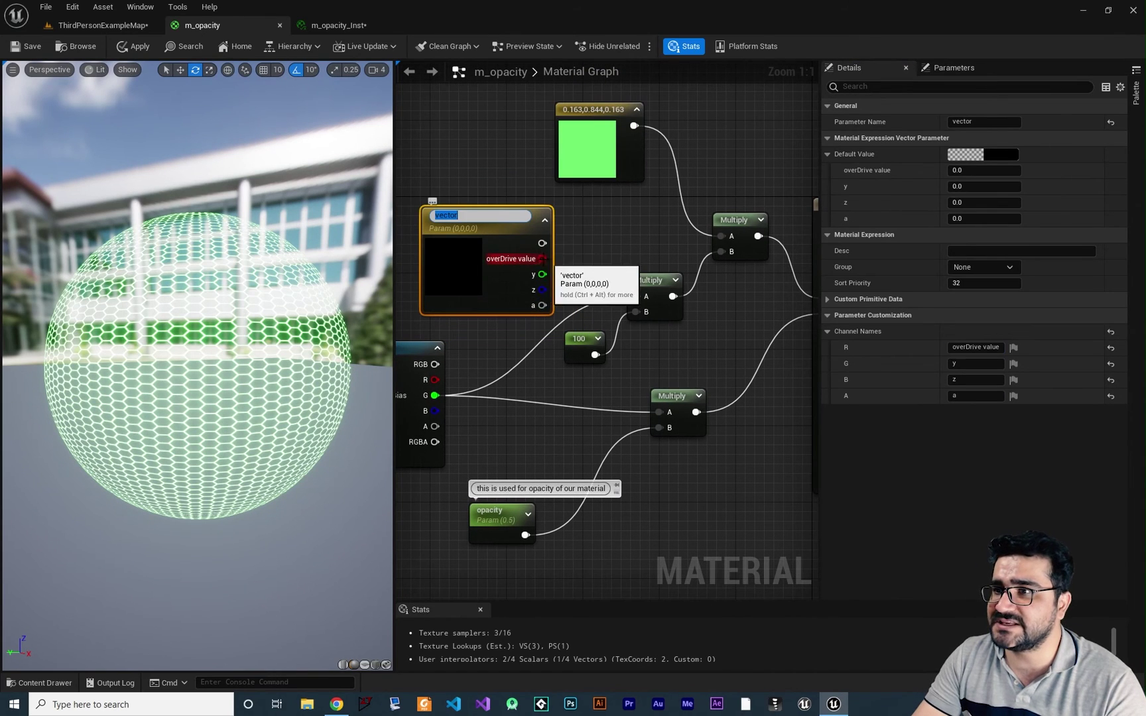
{"action": "left_click", "coordinate": [516, 189]}
{"action": "right_click_drag", "start_coordinate": [548, 256], "coordinate": [524, 217]}
{"action": "left_click", "coordinate": [557, 306]}
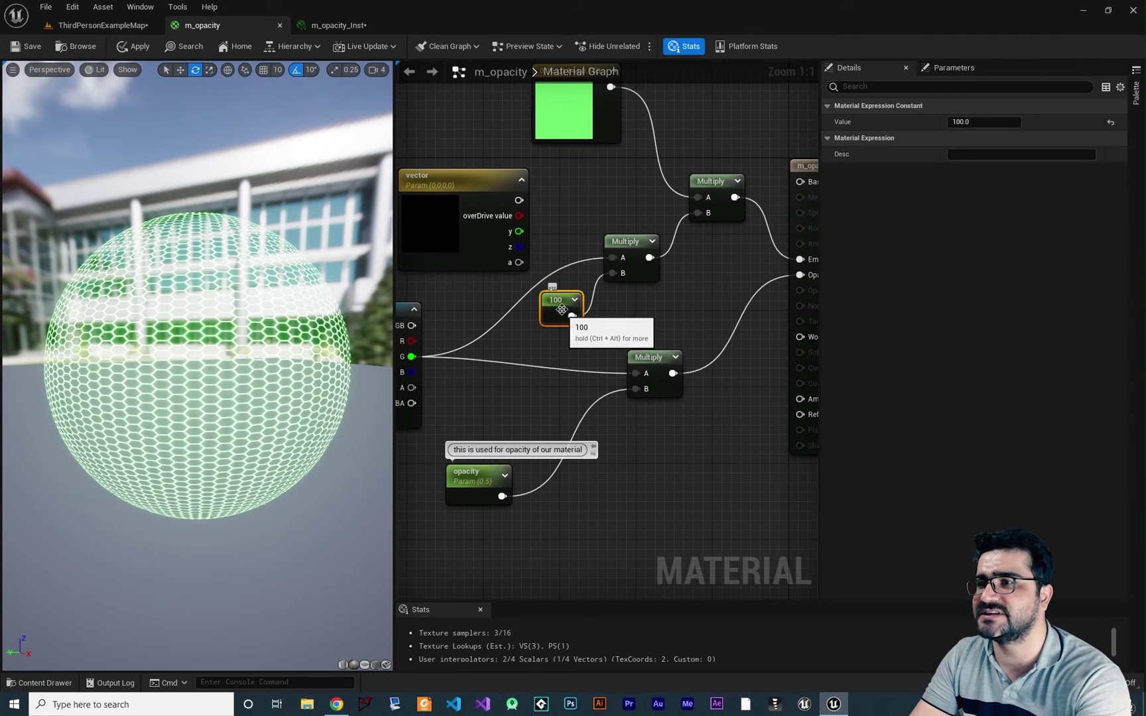
- Replace the 100 constant with the vector parameter's overDrive value output on the emissive Multiply's B input
{"action": "key", "text": "Delete"}
{"action": "left_click_drag", "start_coordinate": [519, 215], "coordinate": [611, 273]}
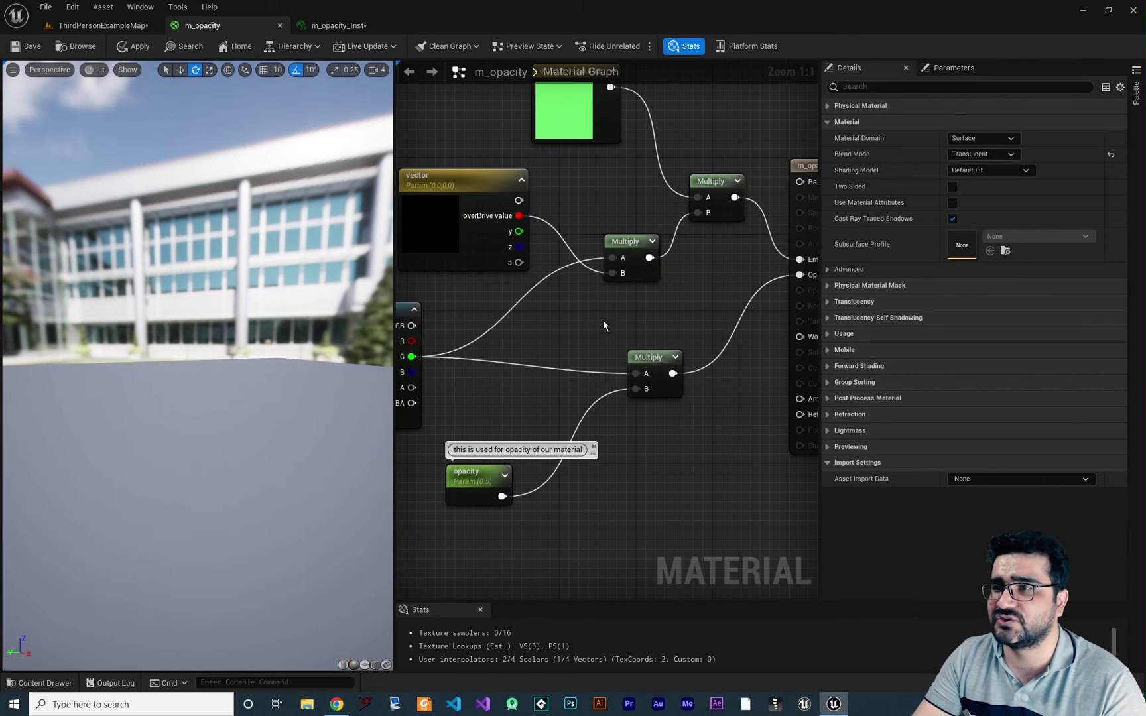
- Set the vector parameter's default overDrive value to 100 and save the m_opacity material
{"action": "left_click", "coordinate": [461, 199]}
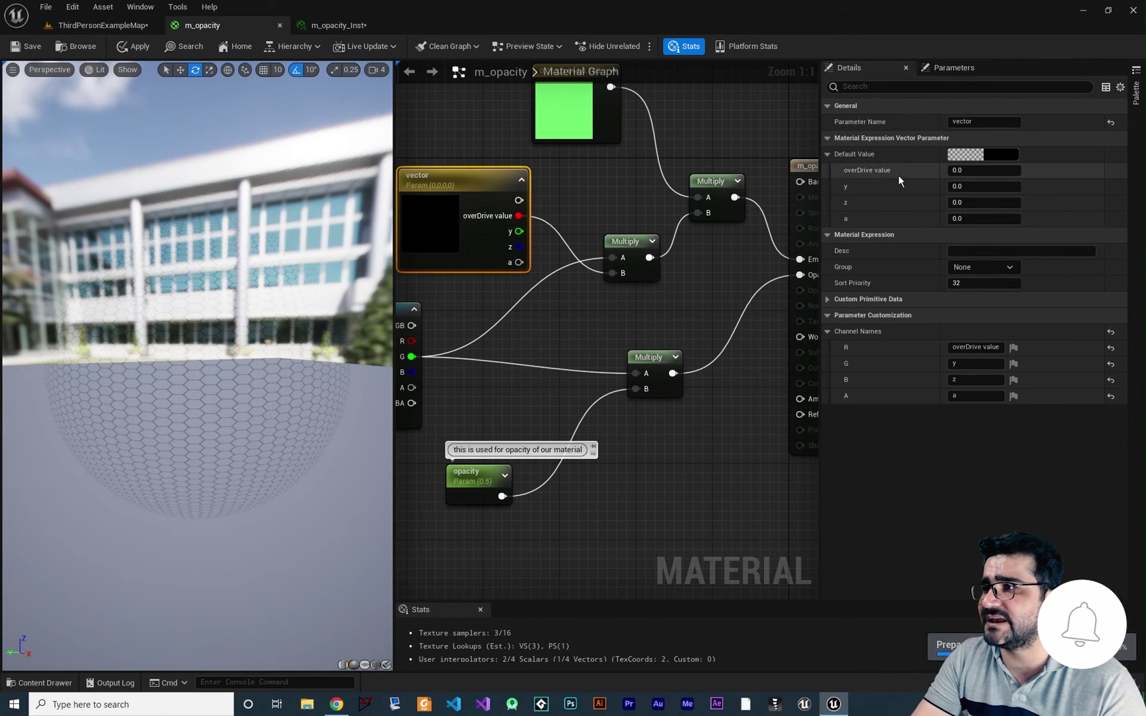
{"action": "left_click", "coordinate": [956, 171]}
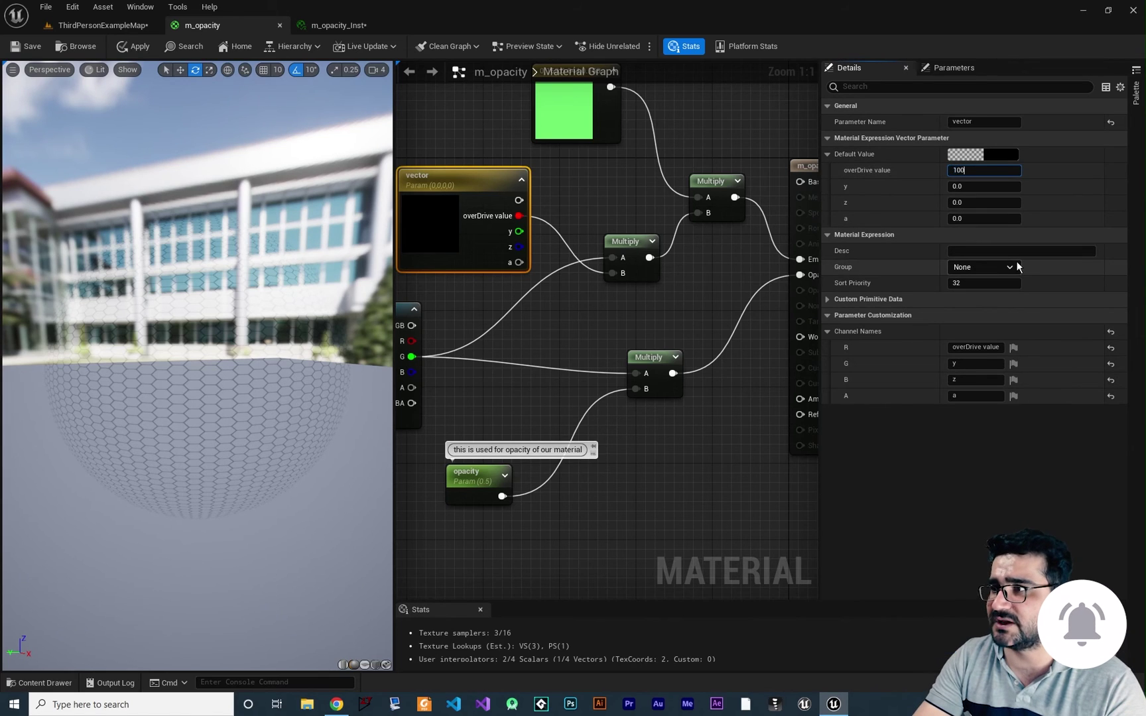
{"action": "type", "text": "100"}
{"action": "key", "text": "Return"}
{"action": "right_click_drag", "start_coordinate": [432, 132], "coordinate": [533, 209]}
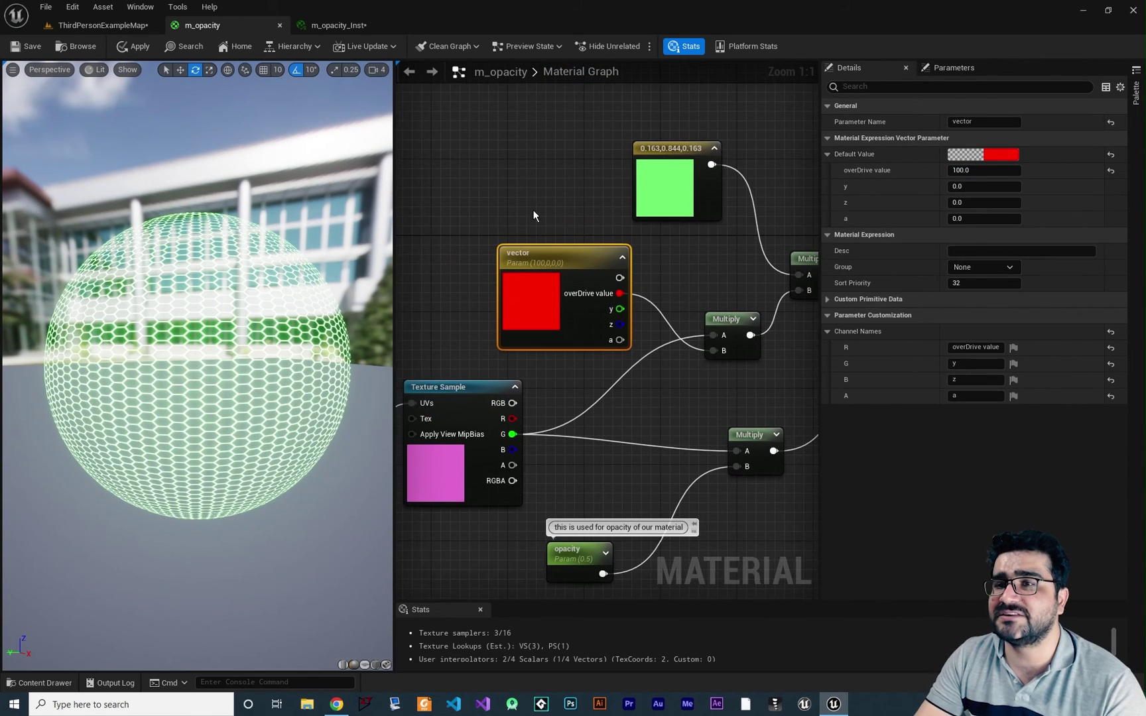
{"action": "key", "text": "ctrl+s"}
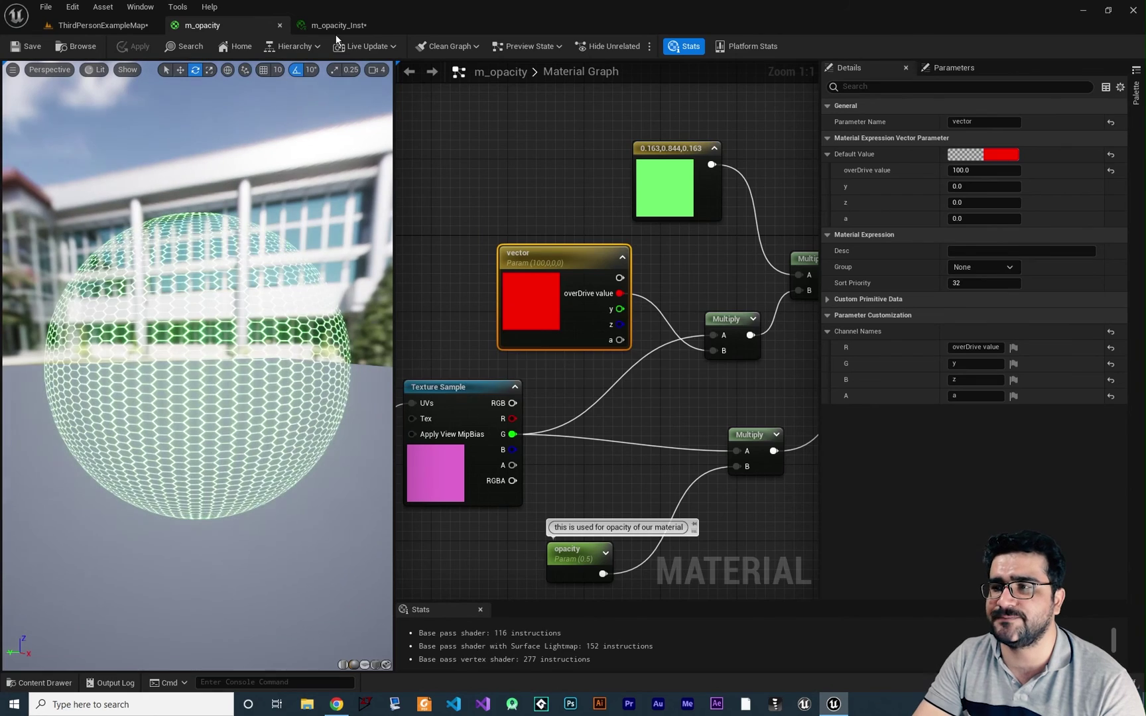
- In the m_opacity_Inst material instance, enable the vector override and raise its overDrive value to about 1072
{"action": "left_click", "coordinate": [326, 24]}
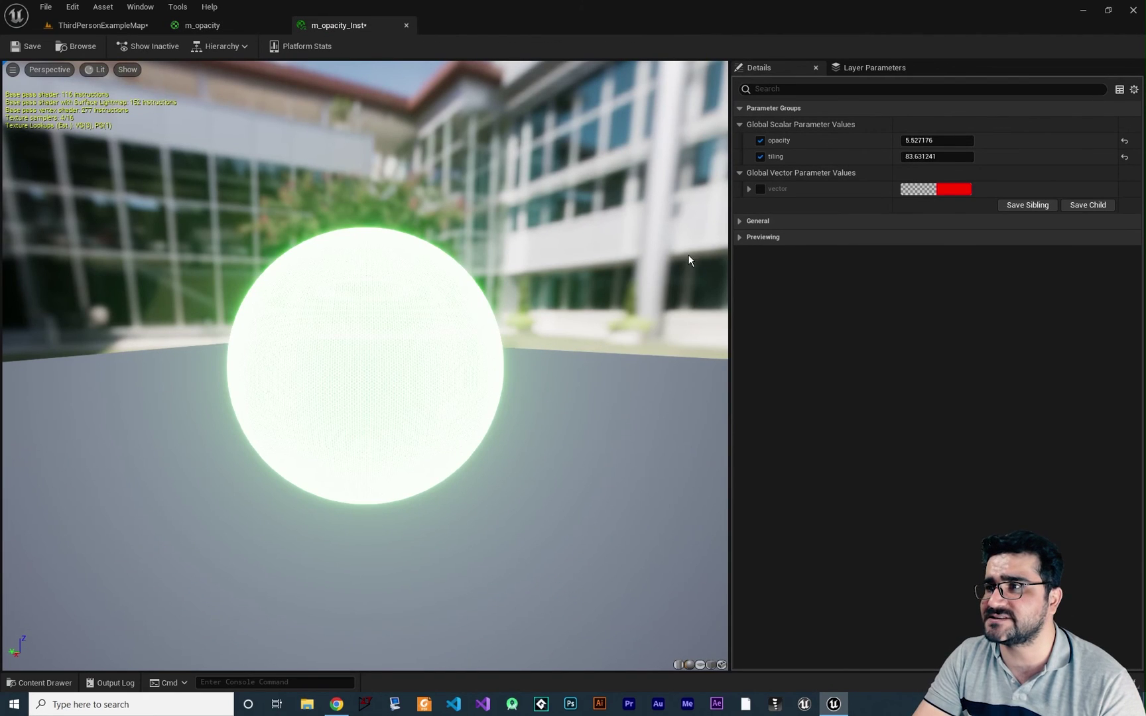
{"action": "left_click", "coordinate": [749, 189]}
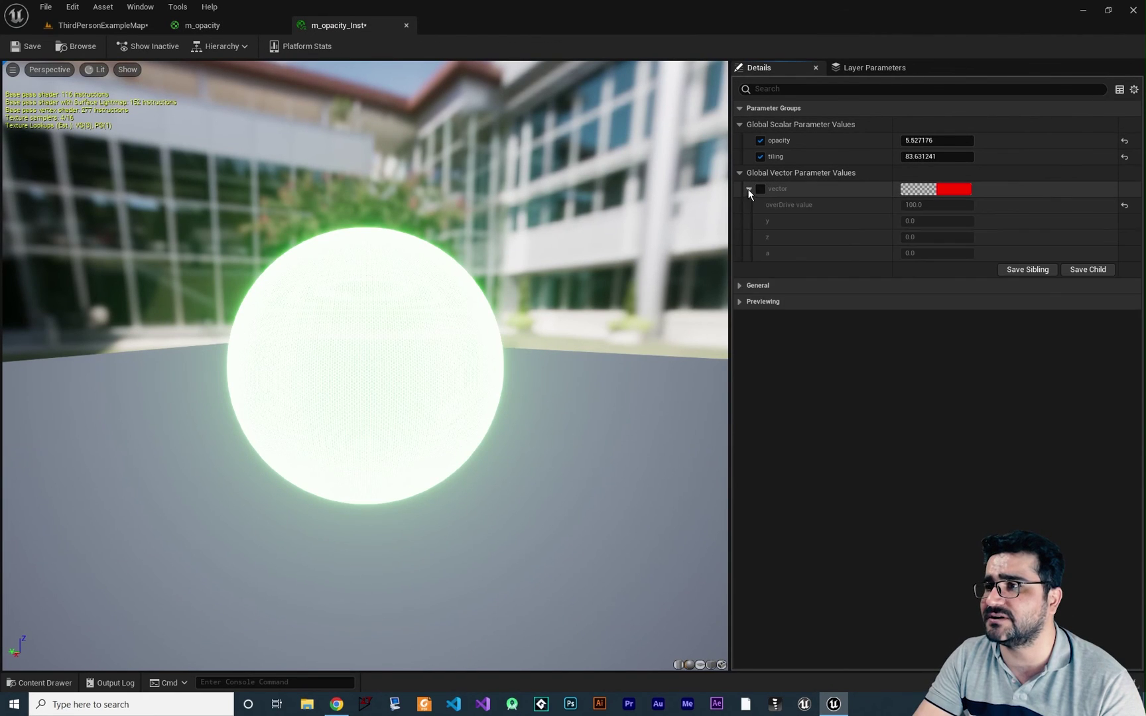
{"action": "left_click", "coordinate": [760, 189]}
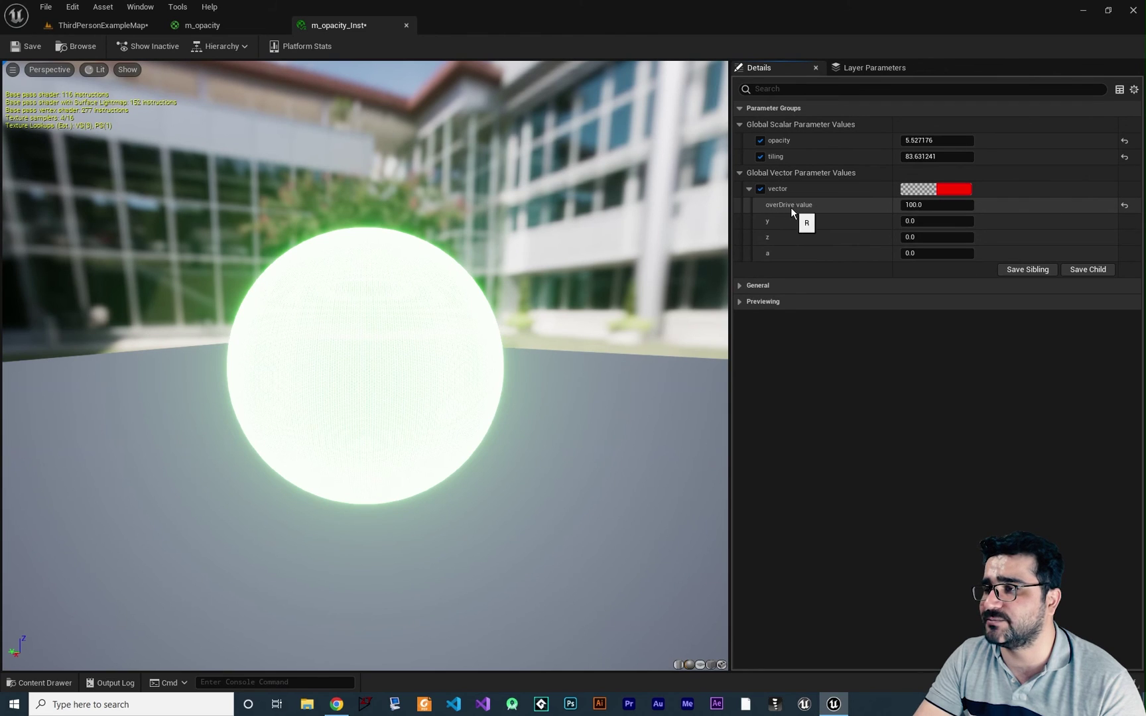
{"action": "left_click_drag", "start_coordinate": [916, 206], "coordinate": [882, 140]}
- Set the instance's opacity to 0.5, tiling to 20 and overDrive value to about 230
{"action": "key", "text": "Return"}
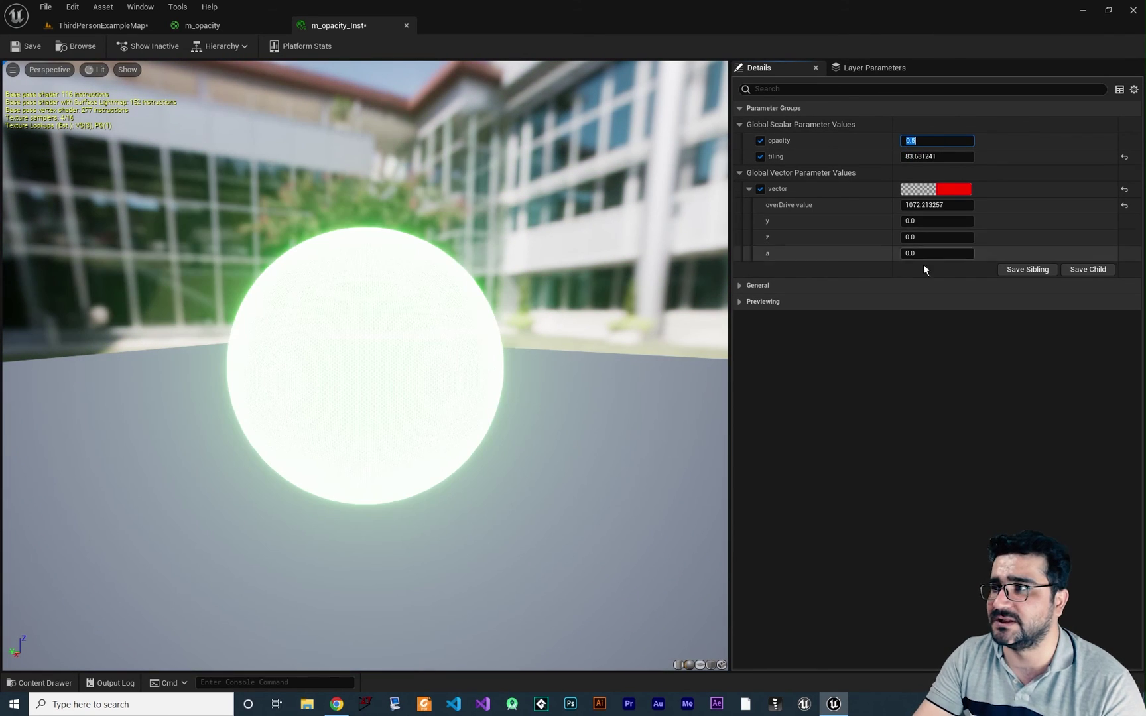
{"action": "left_click", "coordinate": [916, 158]}
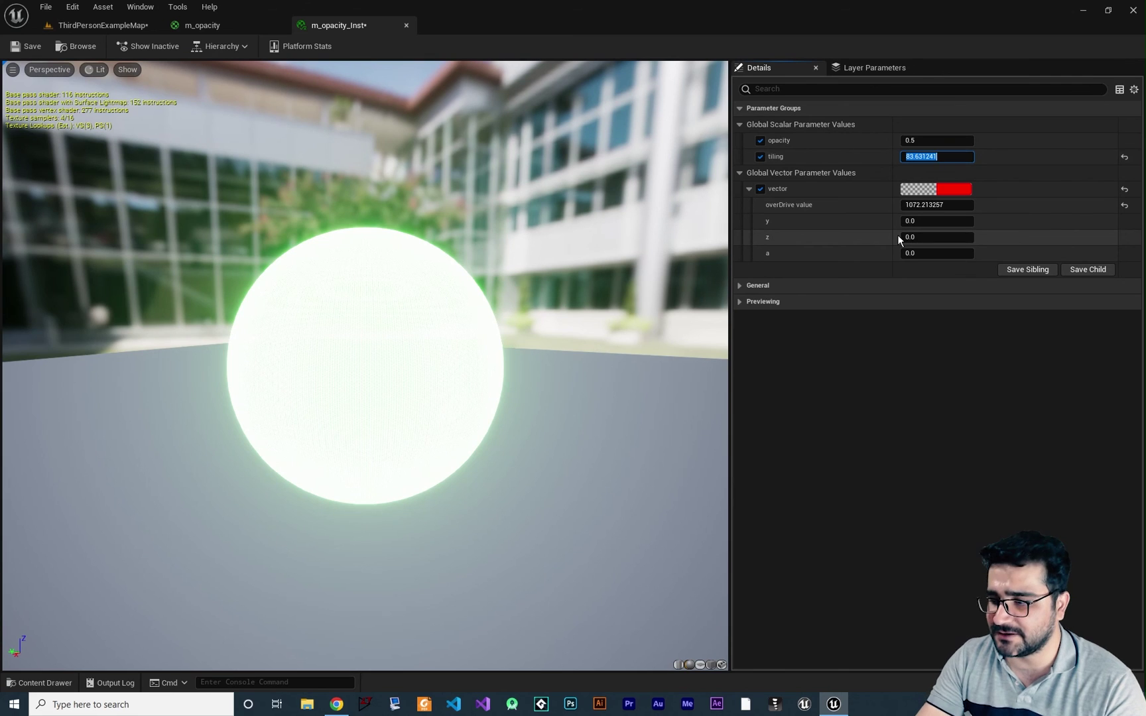
{"action": "type", "text": "20"}
{"action": "key", "text": "Return"}
{"action": "scroll", "coordinate": [339, 362], "scroll_direction": "up", "scroll_amount": 4}
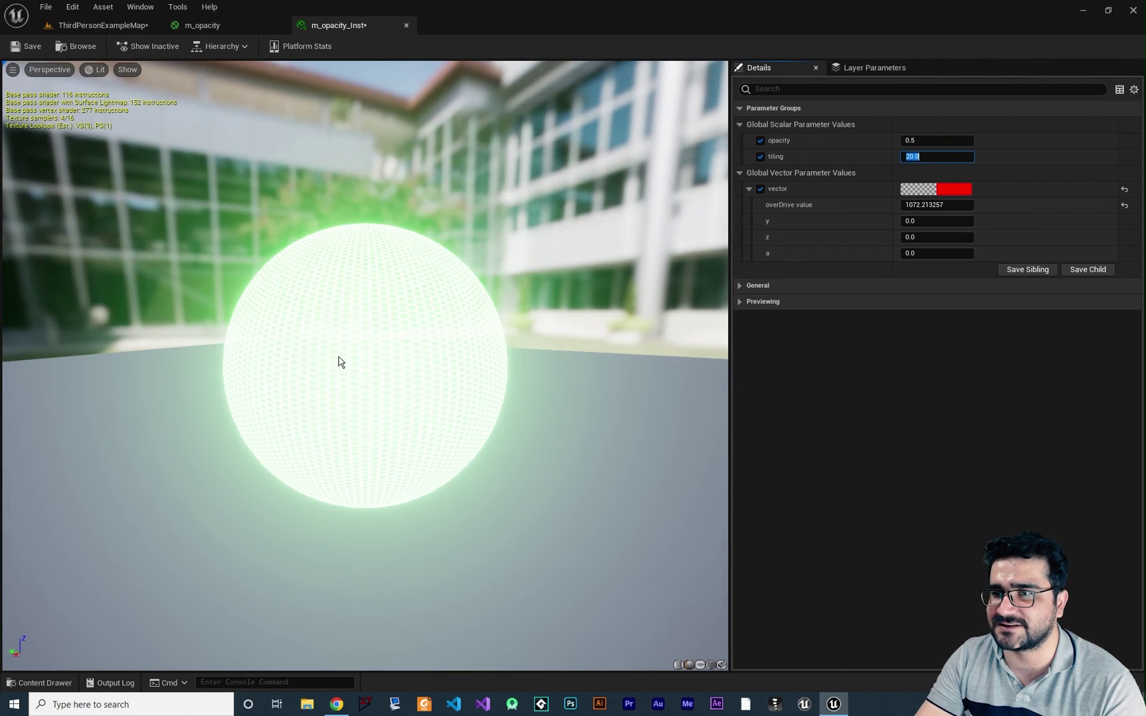
{"action": "mouse_move", "coordinate": [928, 204]}
{"action": "left_mouse_down"}
{"action": "mouse_move", "coordinate": [896, 204]}
{"action": "mouse_move", "coordinate": [929, 204]}
{"action": "left_mouse_up"}
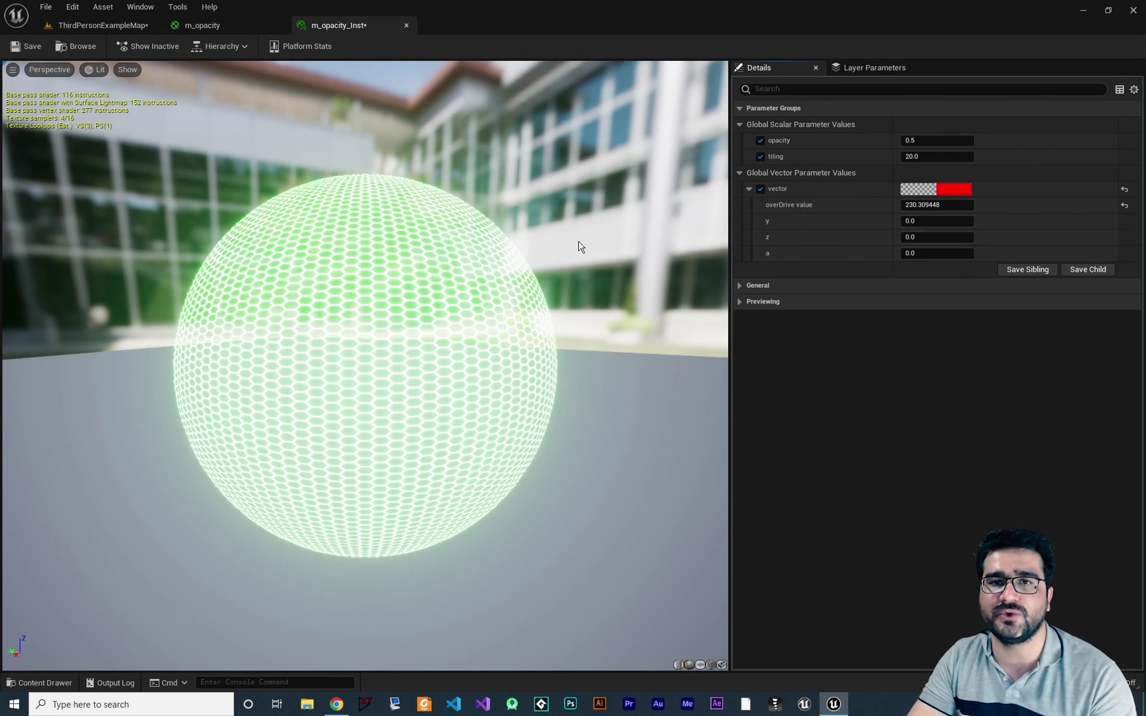
- Return to the m_opacity graph and examine the material output node's inputs and their Multiply connections
{"action": "left_click", "coordinate": [209, 27]}
{"action": "right_click_drag", "start_coordinate": [777, 348], "coordinate": [453, 331]}
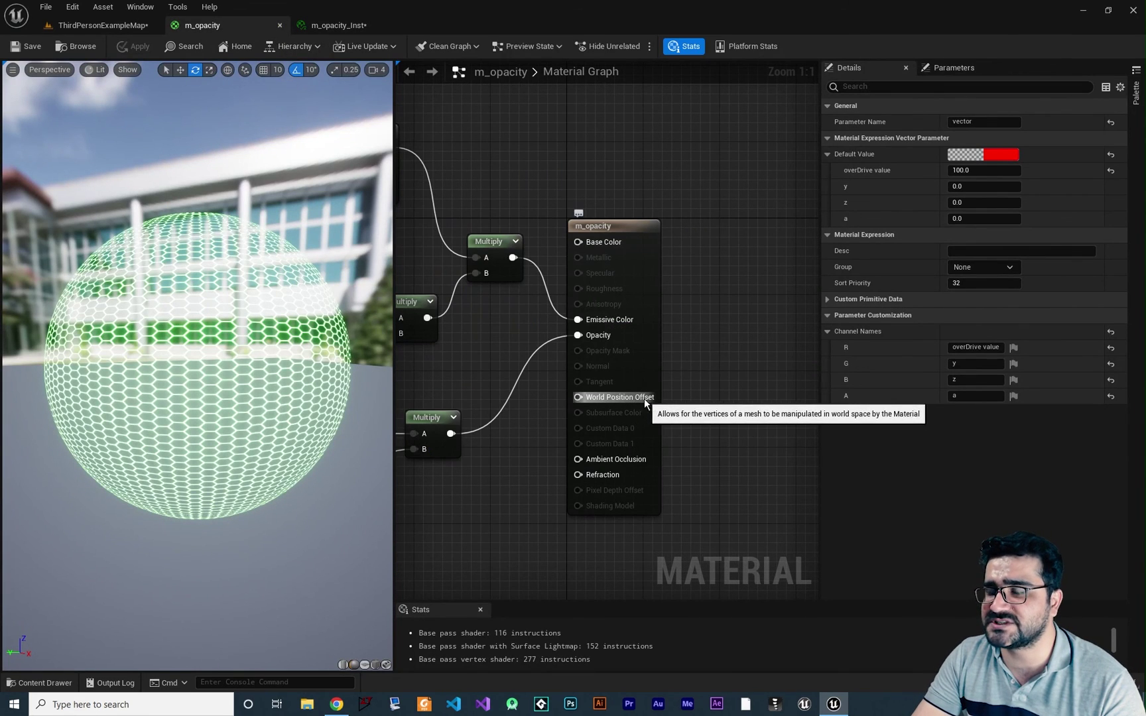
{"action": "right_click_drag", "start_coordinate": [511, 435], "coordinate": [556, 397]}
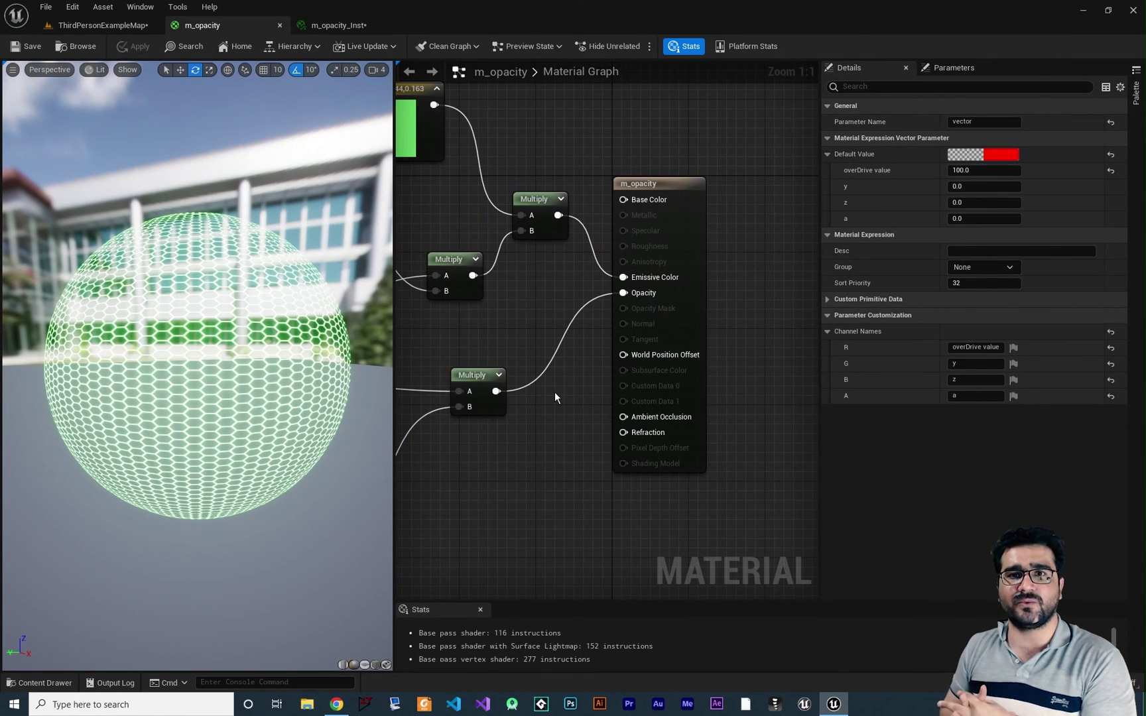